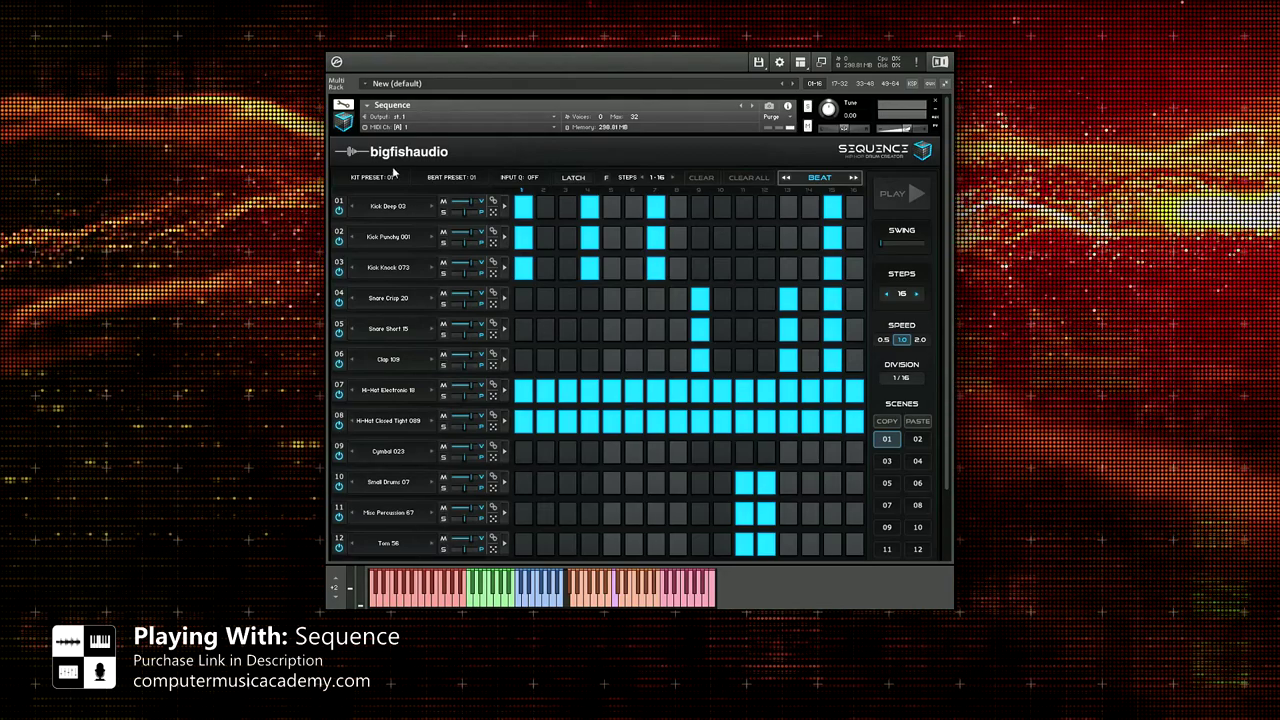
click(381, 178)
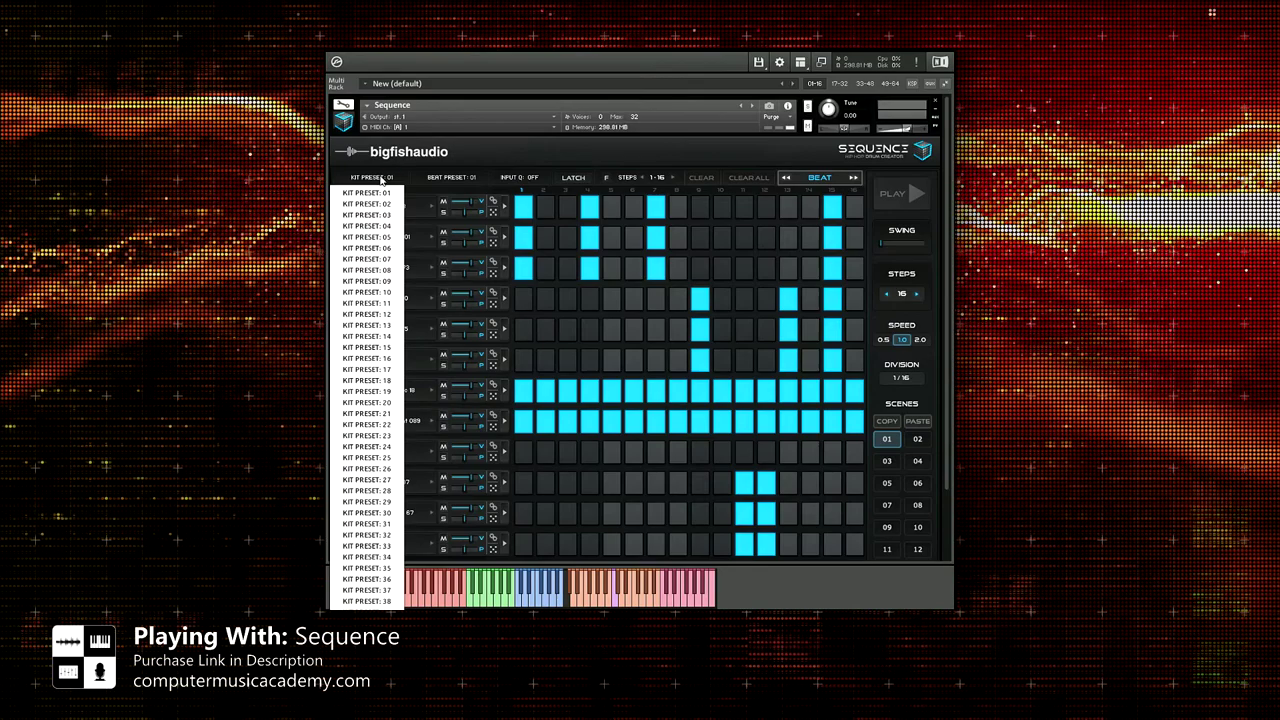
click(475, 178)
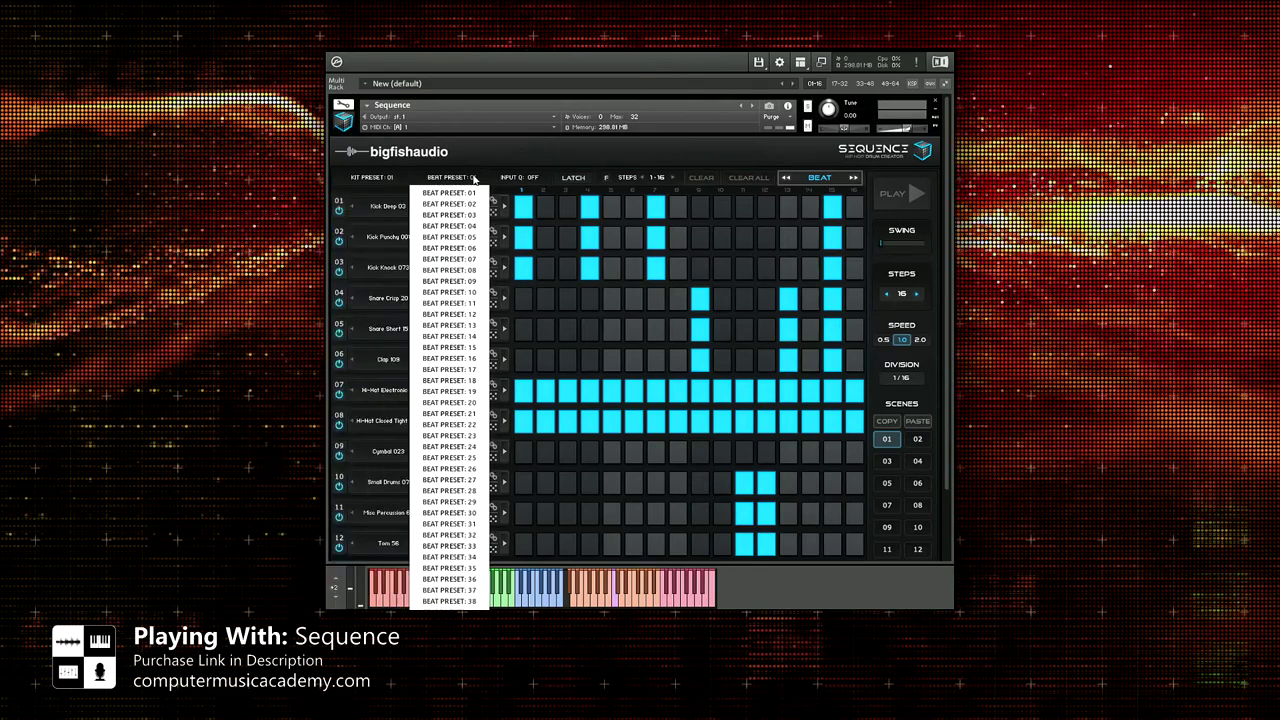
click(498, 145)
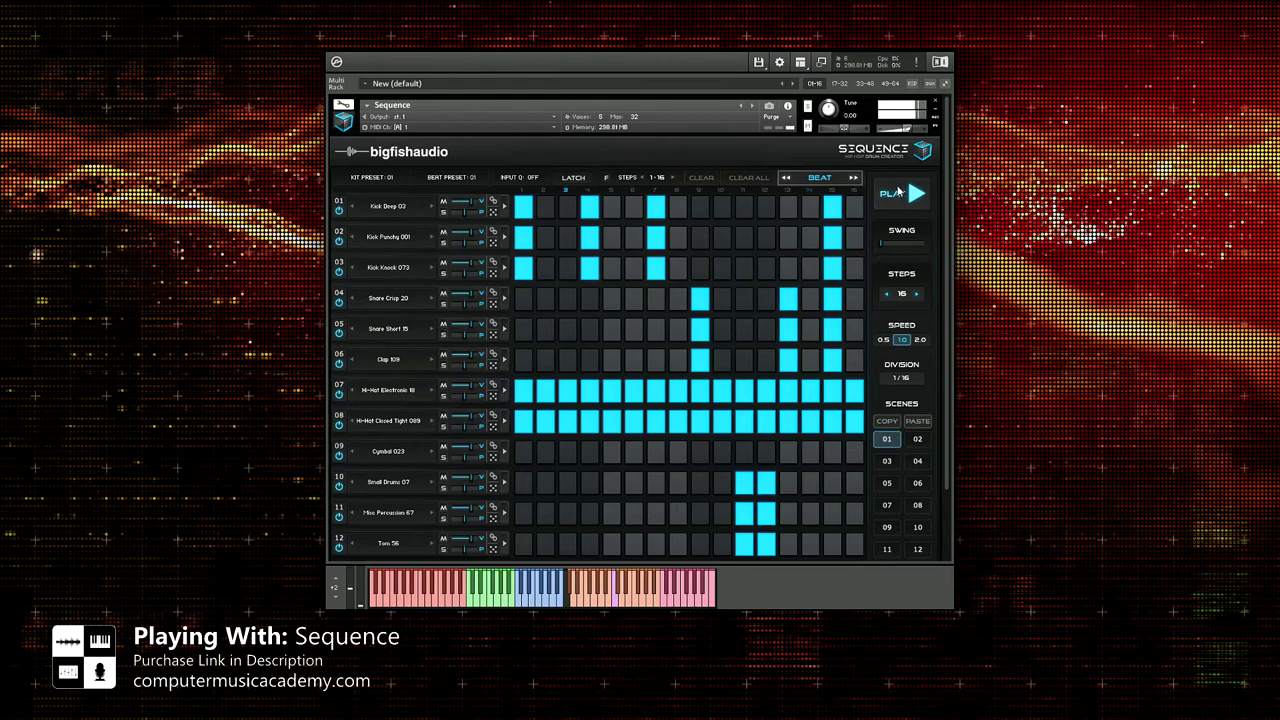
click(462, 180)
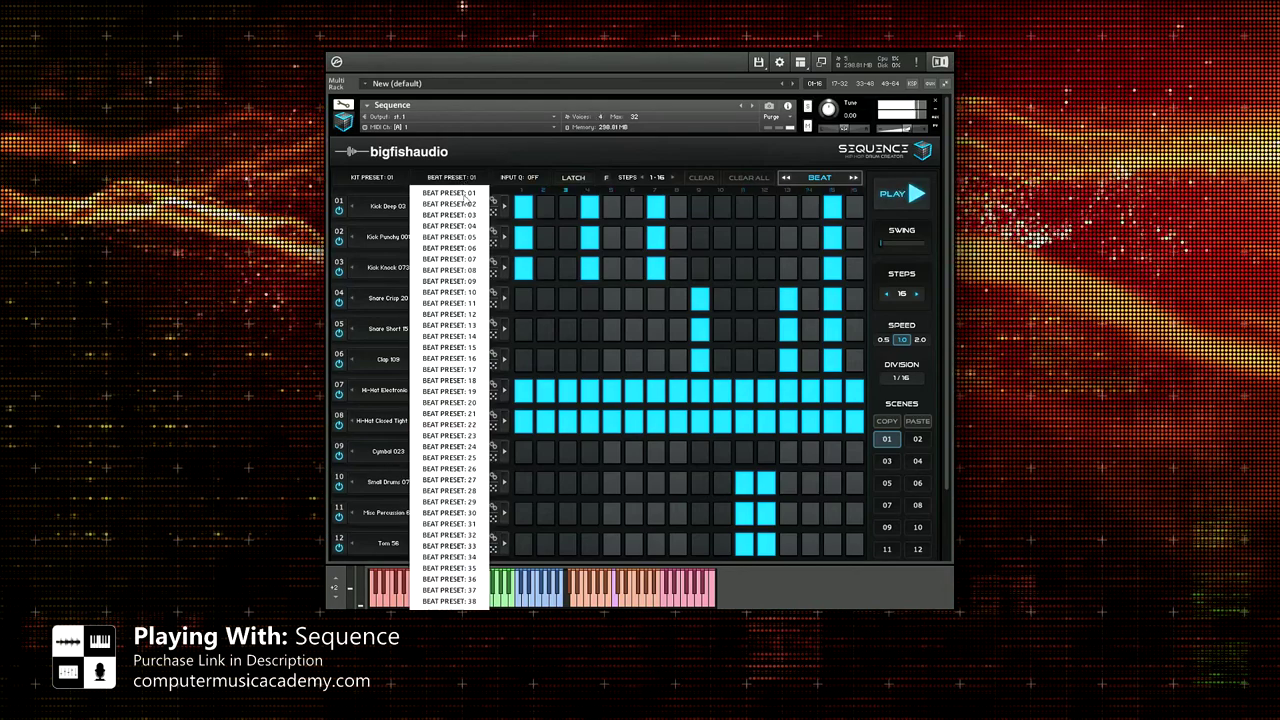
click(460, 215)
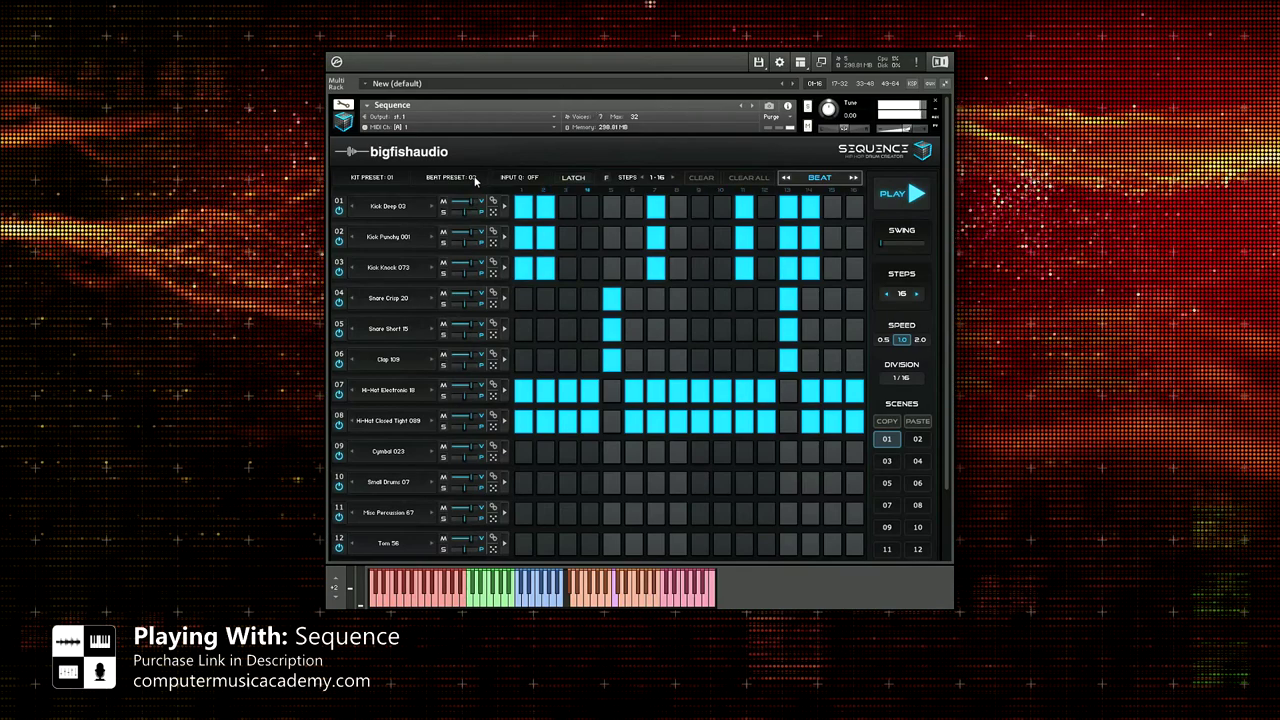
click(415, 176)
click(370, 228)
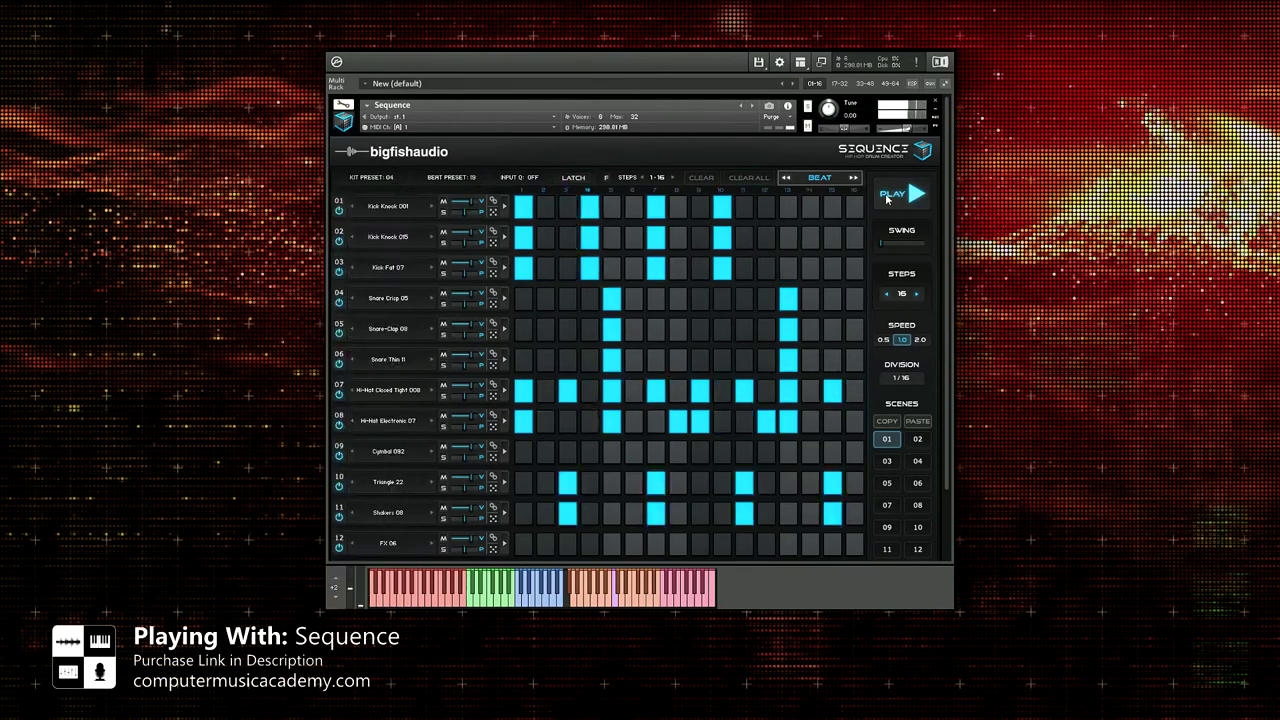
click(886, 198)
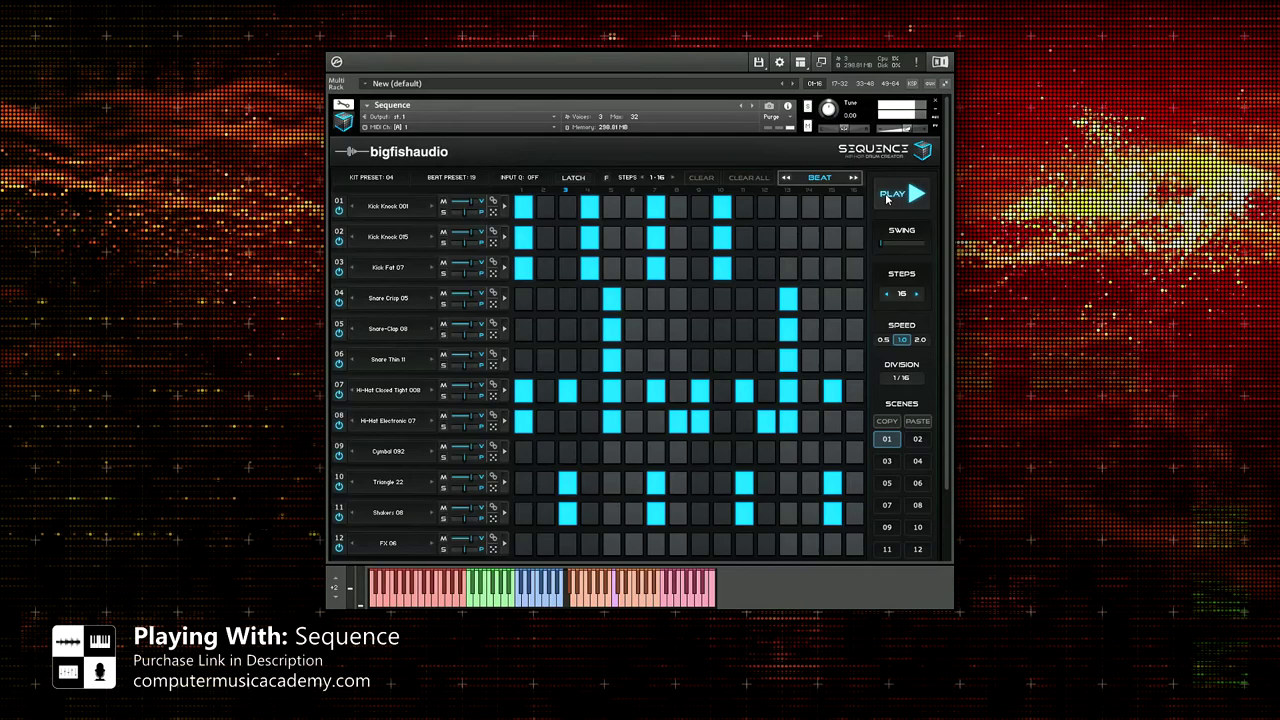
click(451, 177)
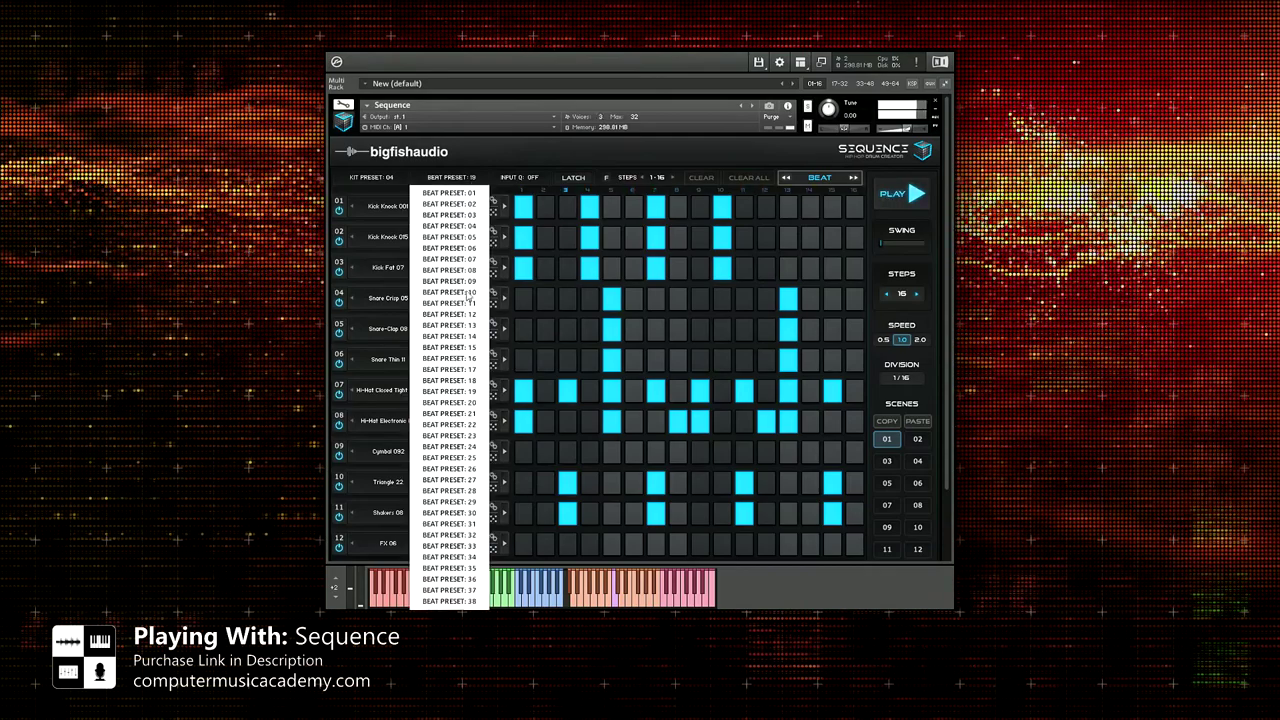
click(447, 391)
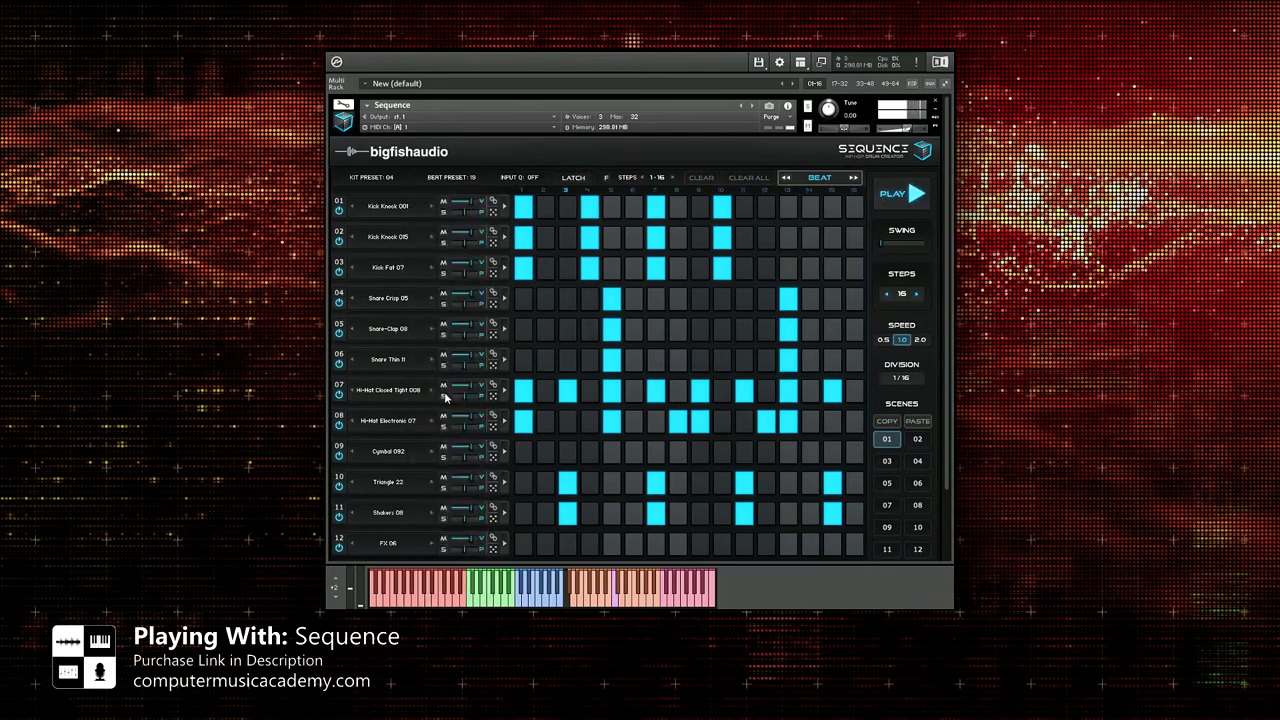
click(451, 177)
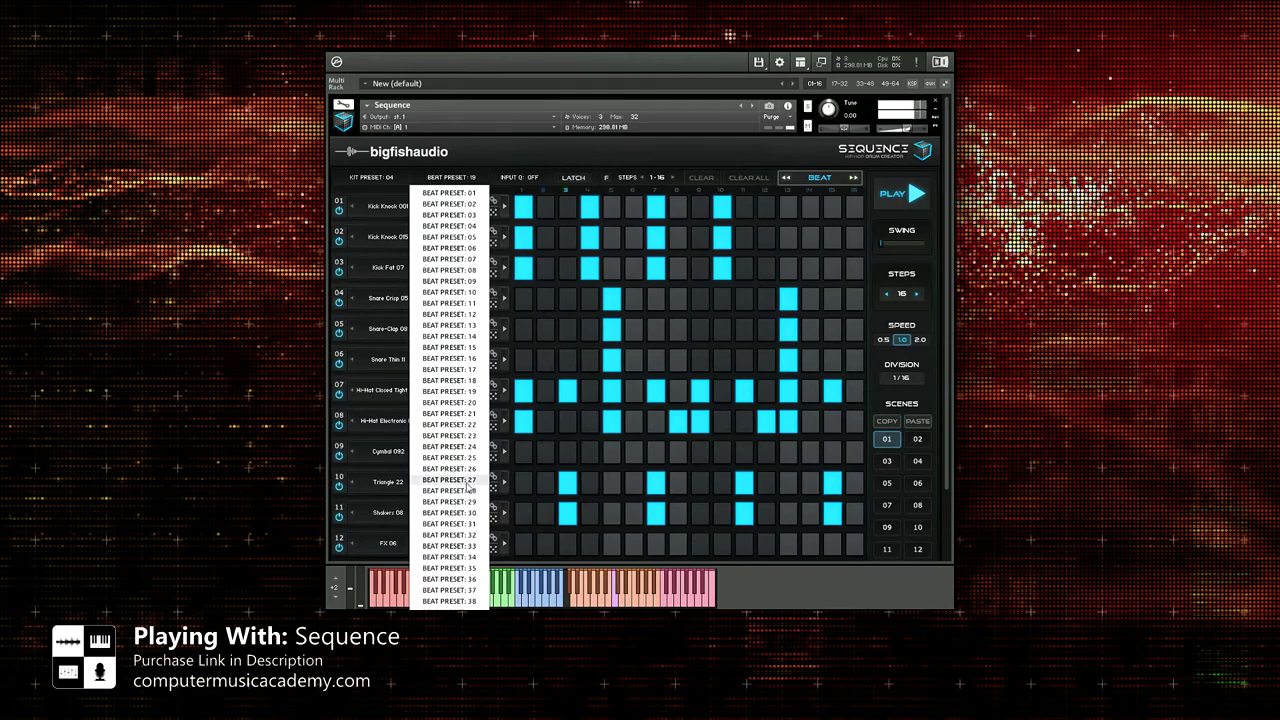
click(461, 447)
click(373, 177)
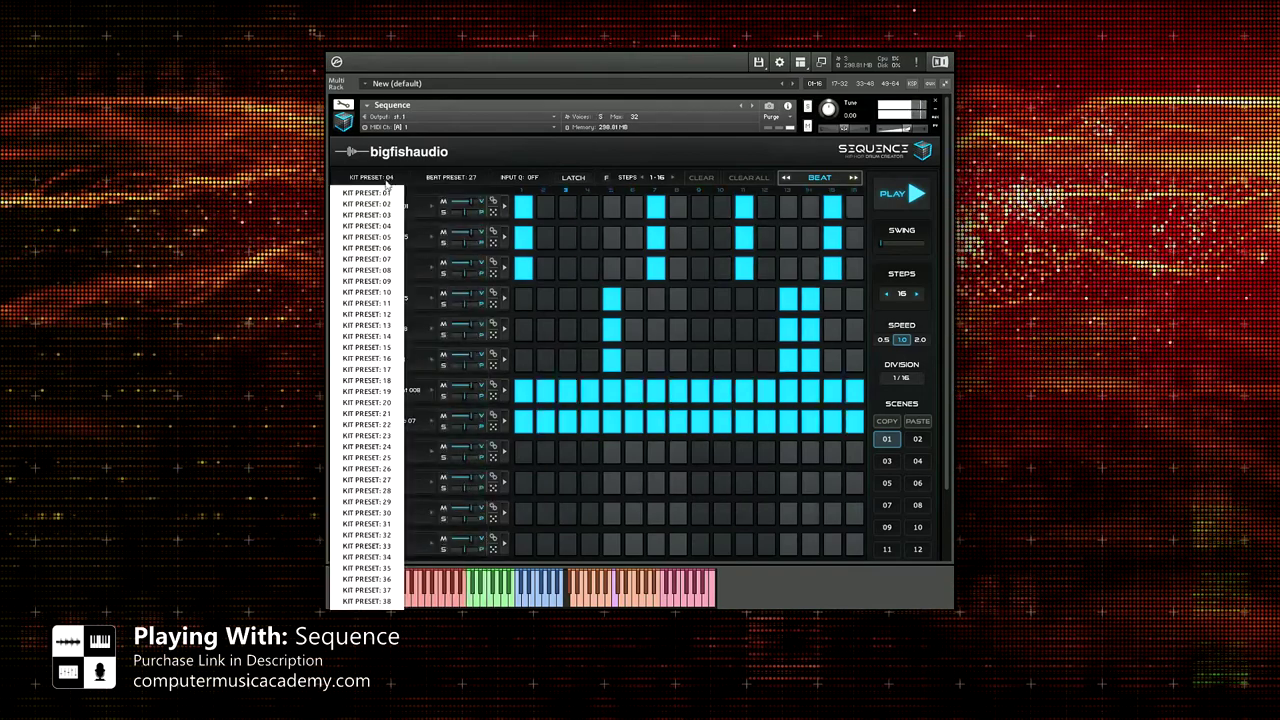
click(368, 499)
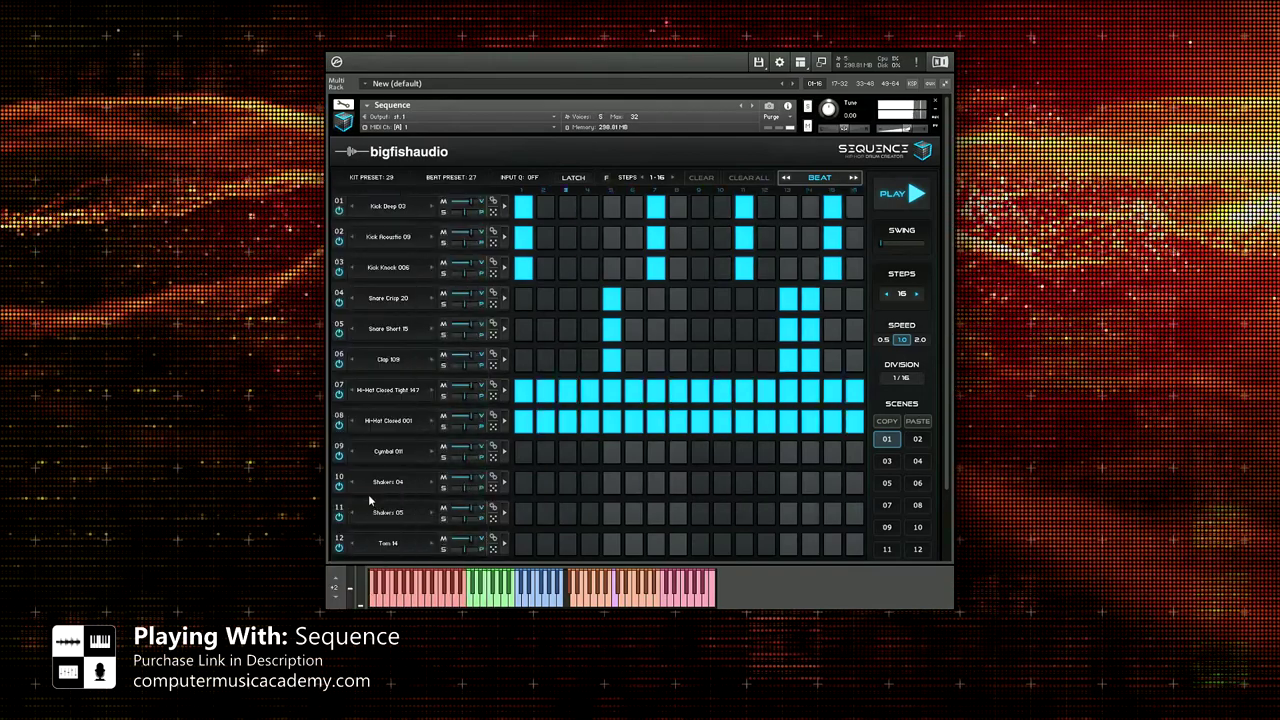
click(451, 177)
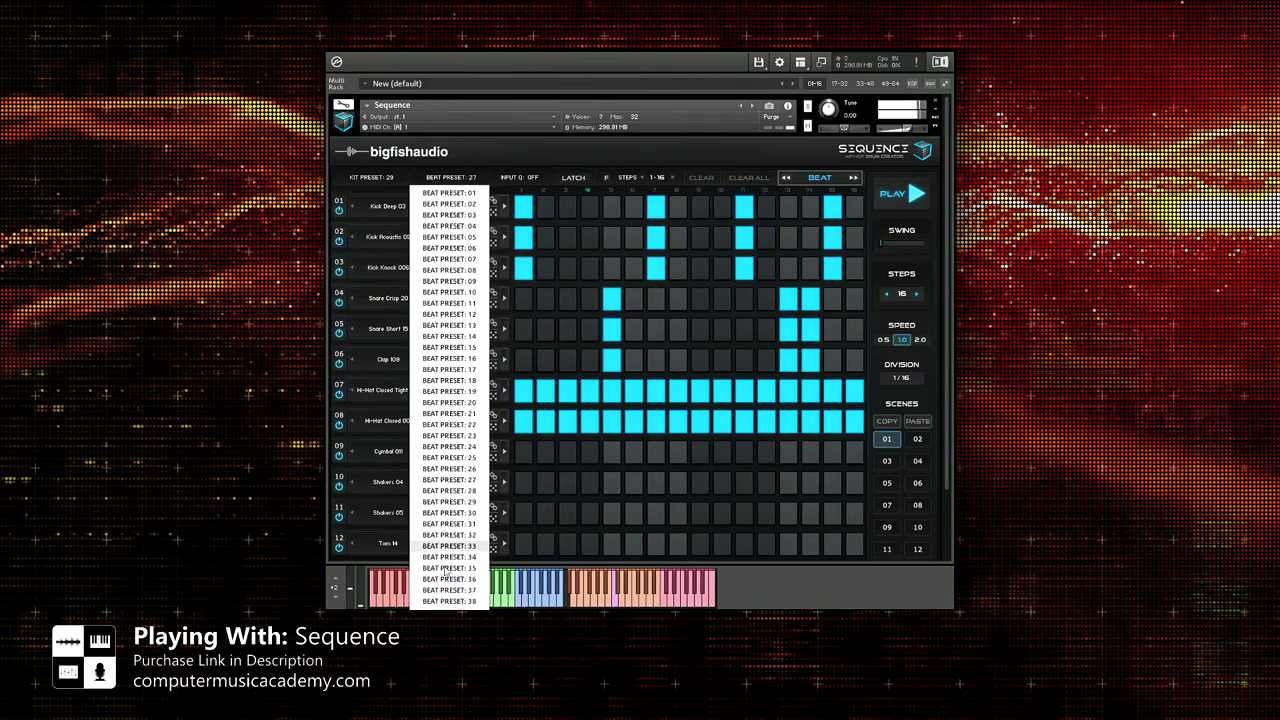
click(450, 590)
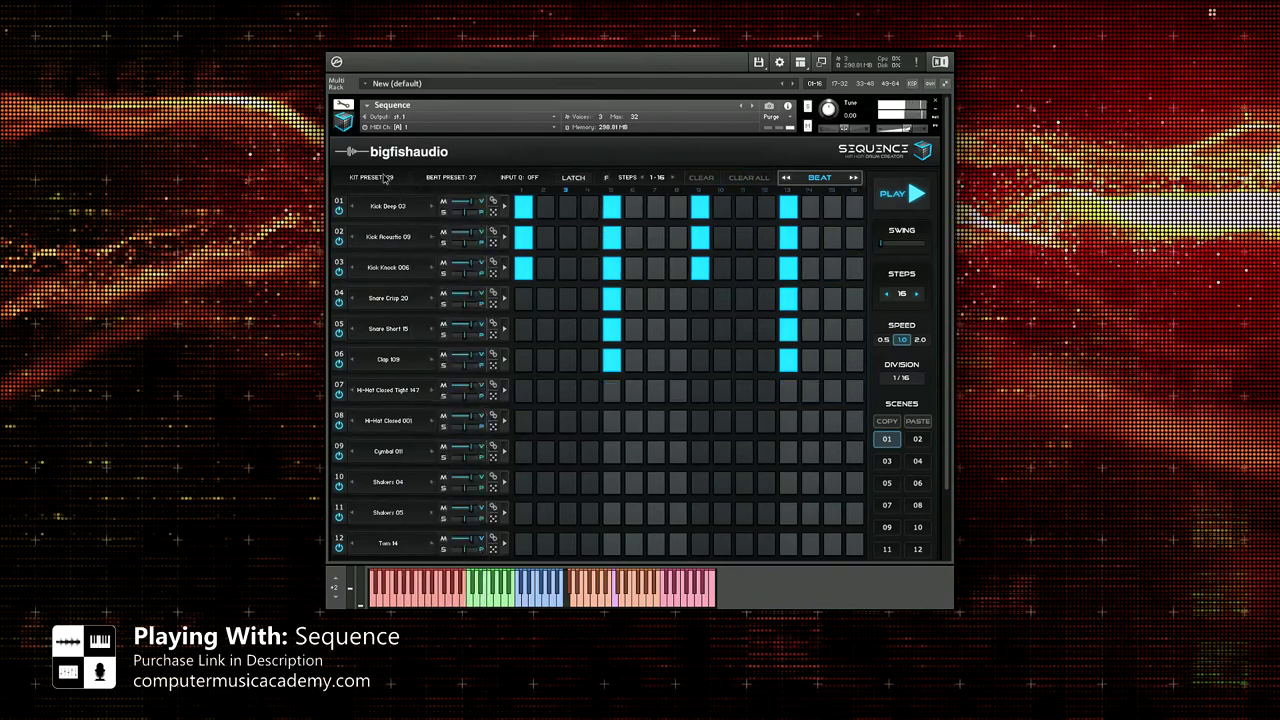
click(373, 177)
click(367, 590)
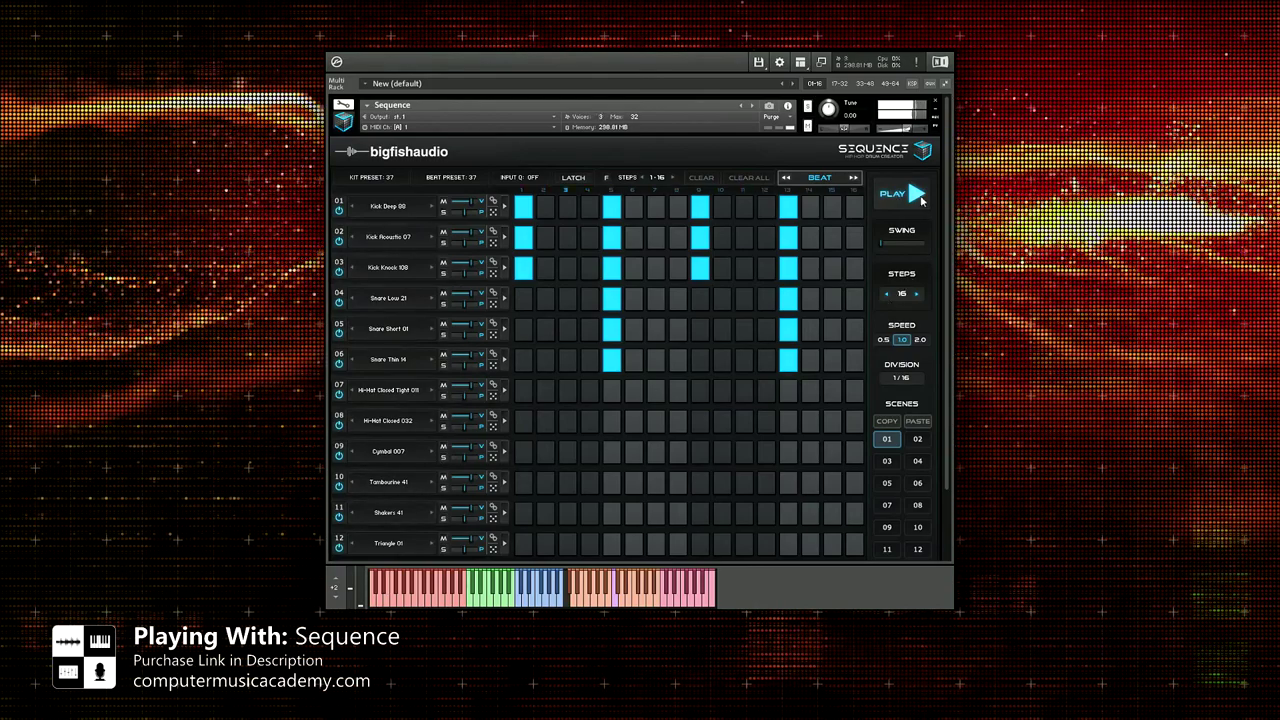
click(921, 198)
click(451, 177)
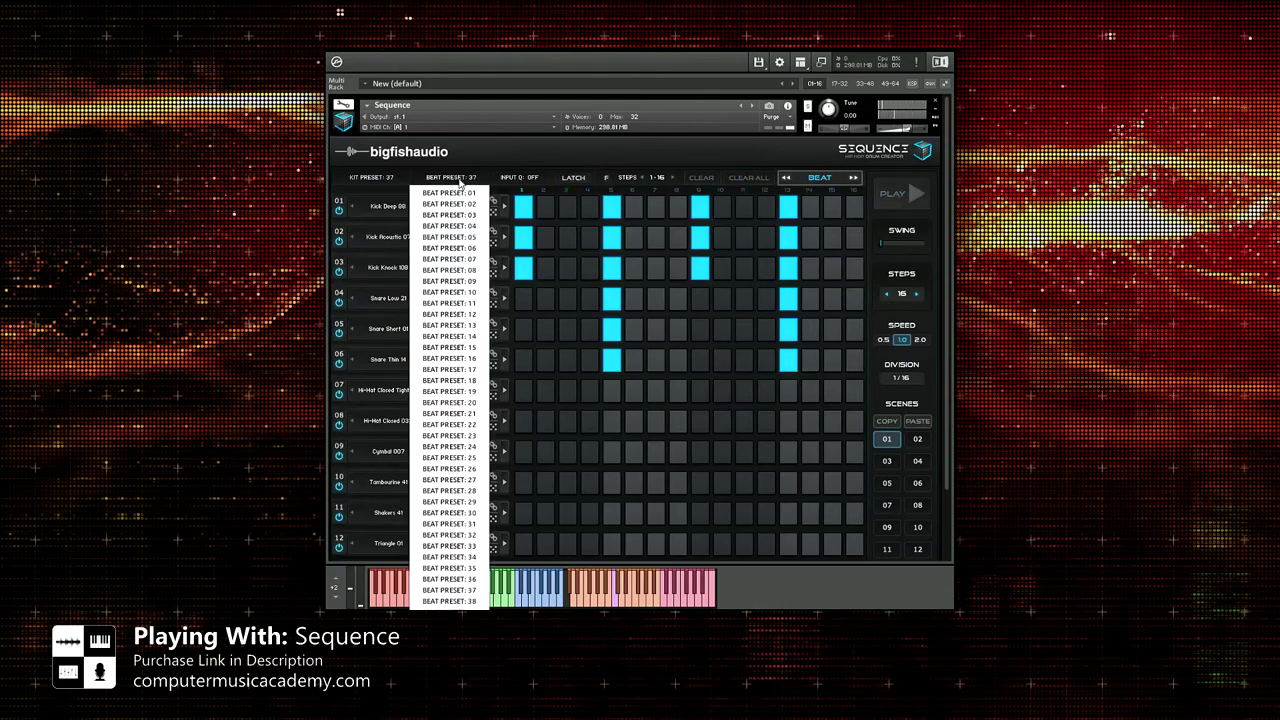
click(449, 193)
click(372, 177)
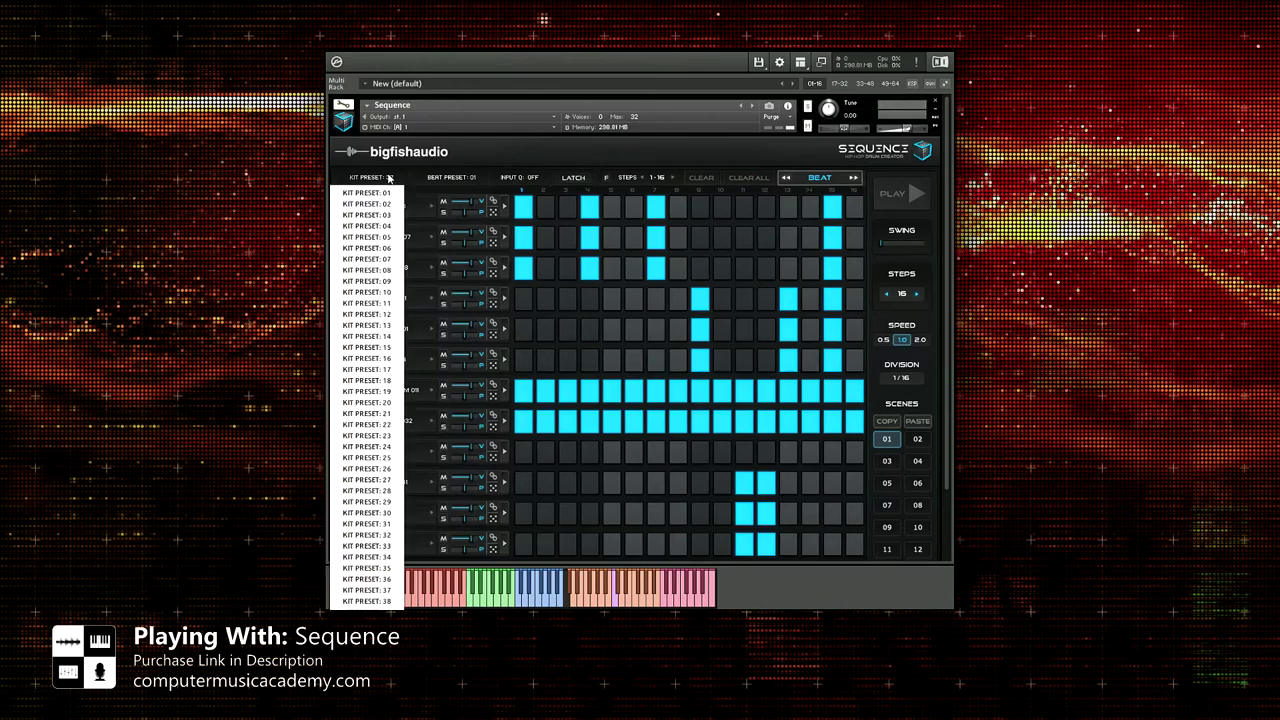
click(380, 193)
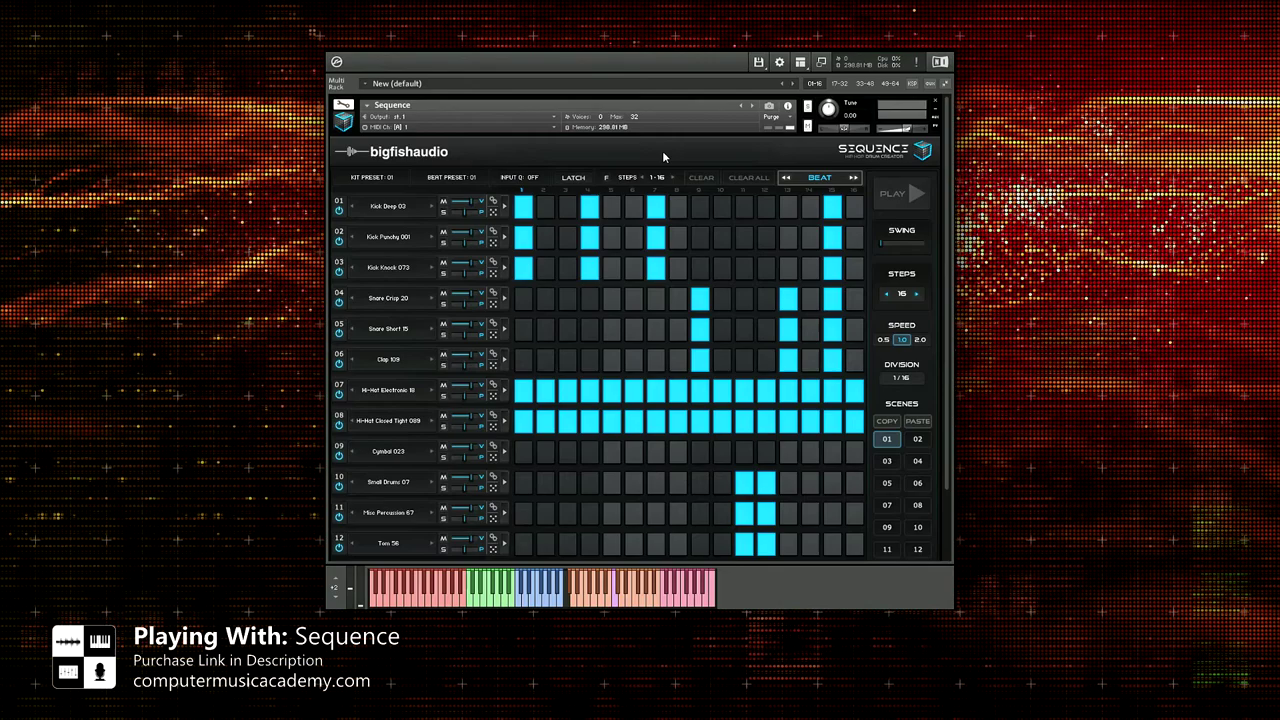
scroll(337, 545, down, 3)
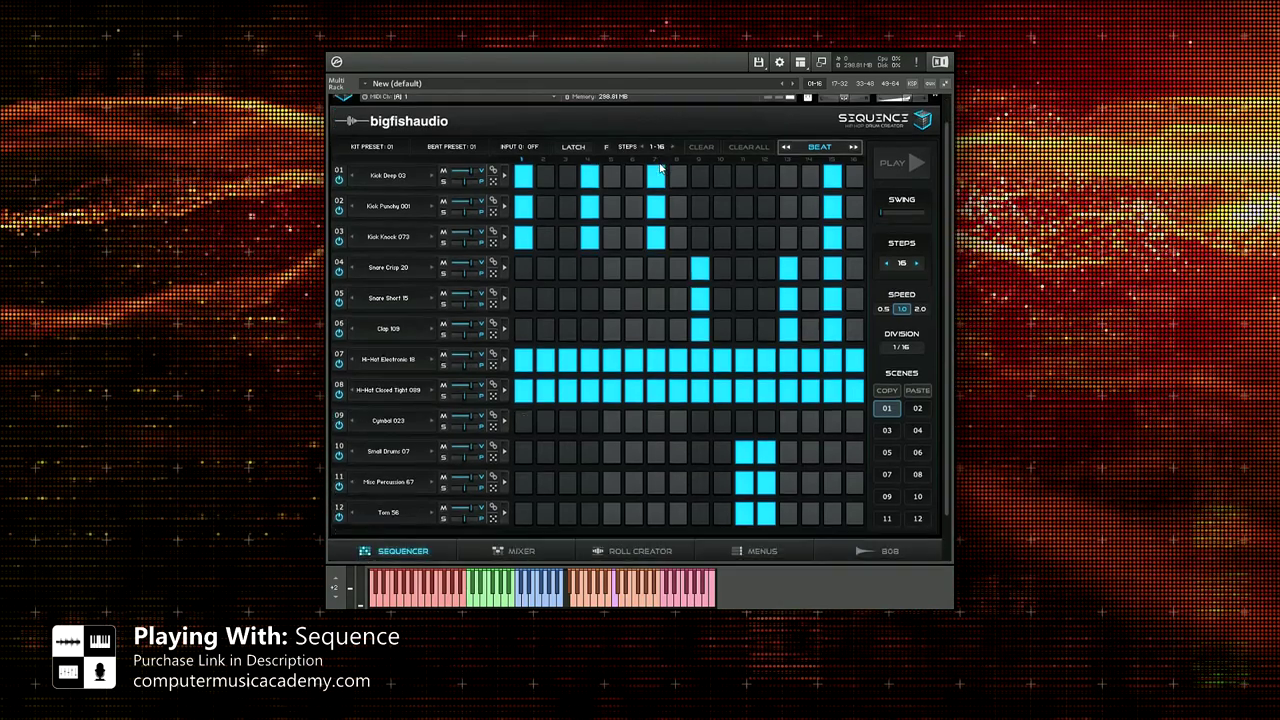
scroll(541, 420, up, 3)
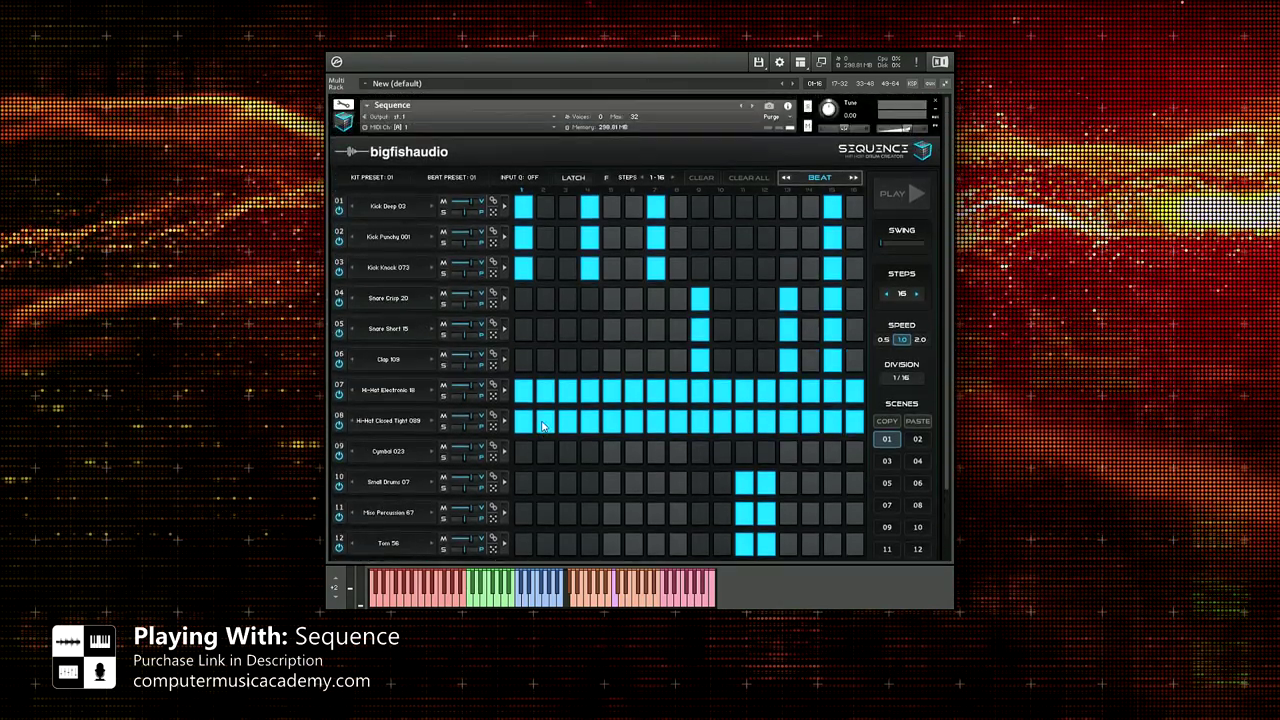
scroll(388, 208, down, 1)
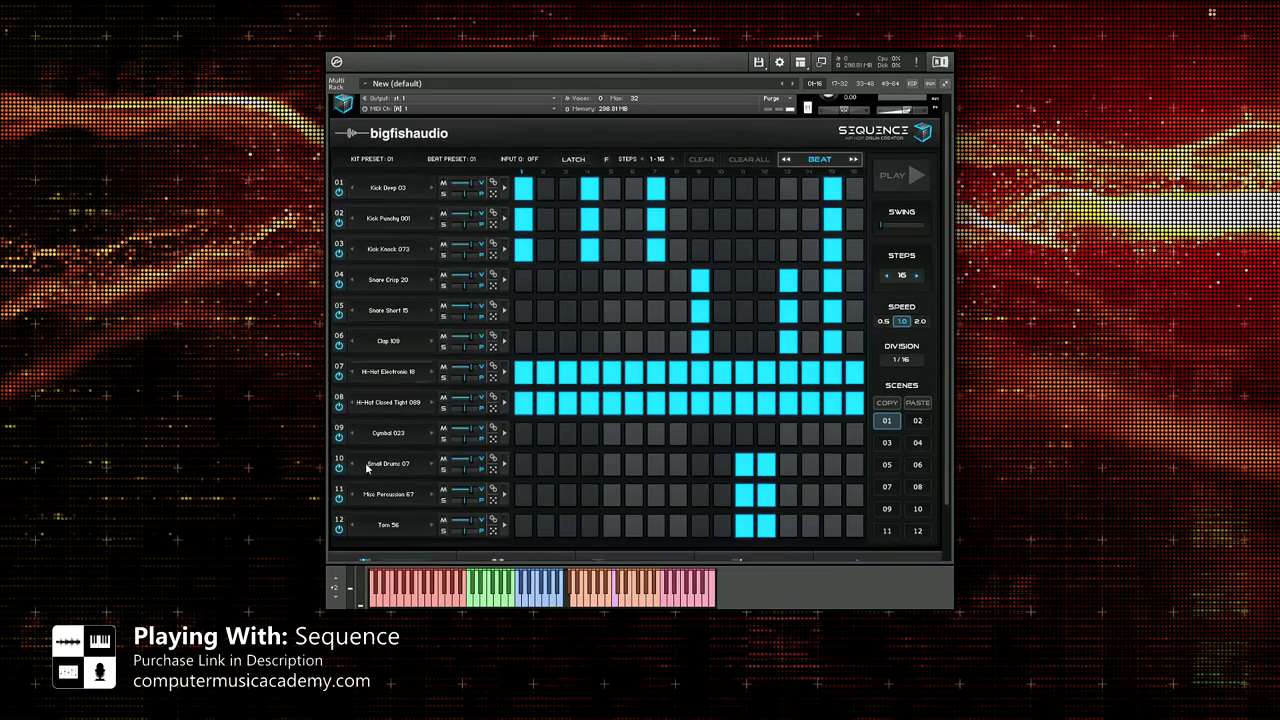
scroll(354, 462, up, 1)
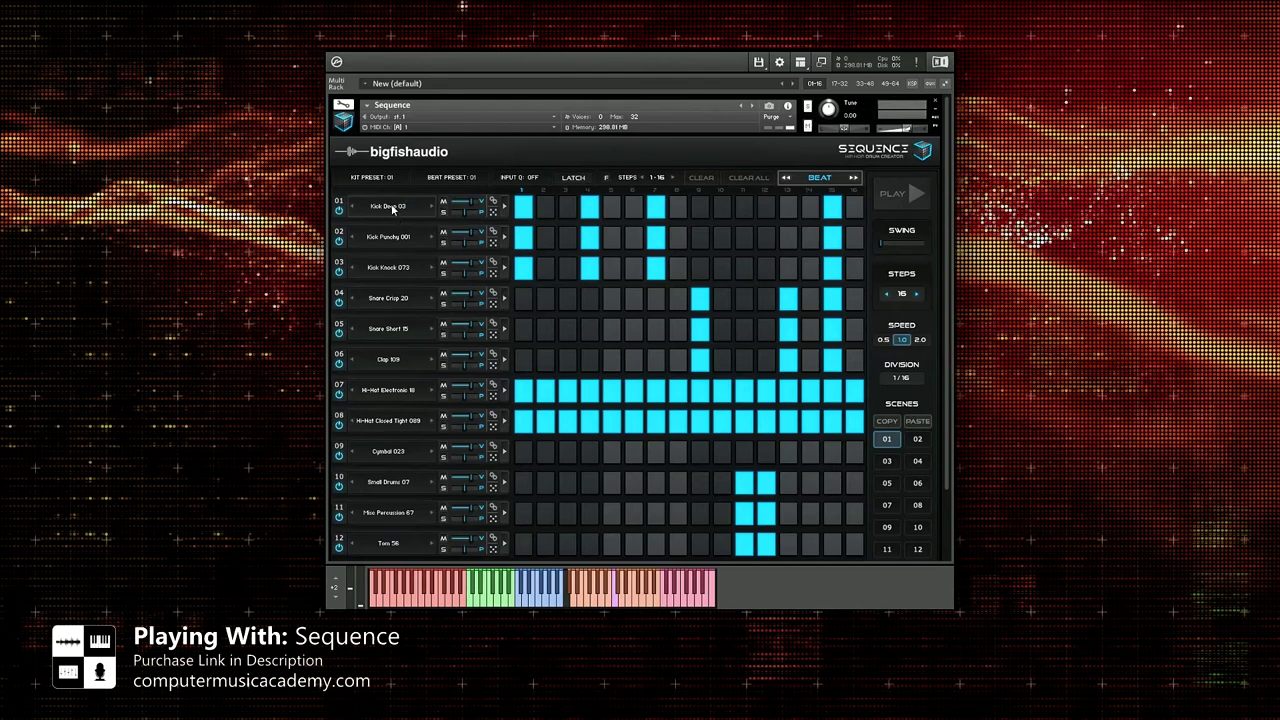
Step: Audition Kick Punchy 089 through 099 from the Kicks Punchy 2 folder on track 01
click(392, 207)
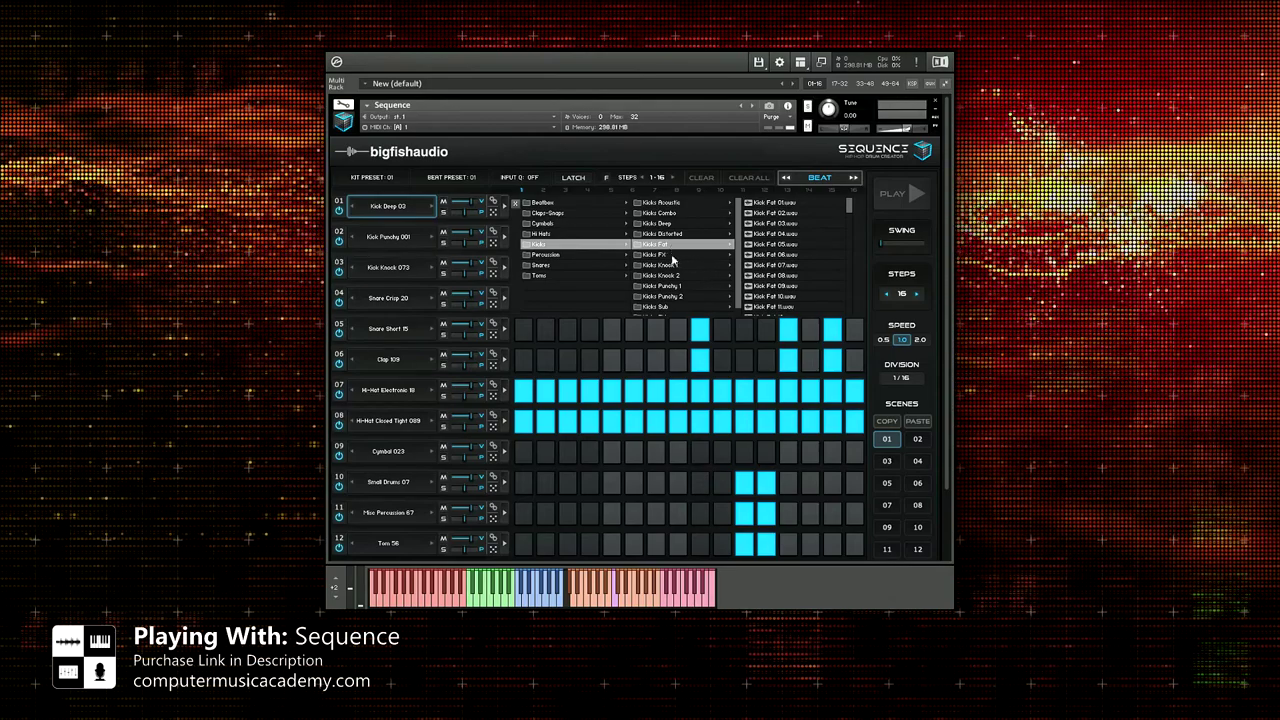
click(667, 266)
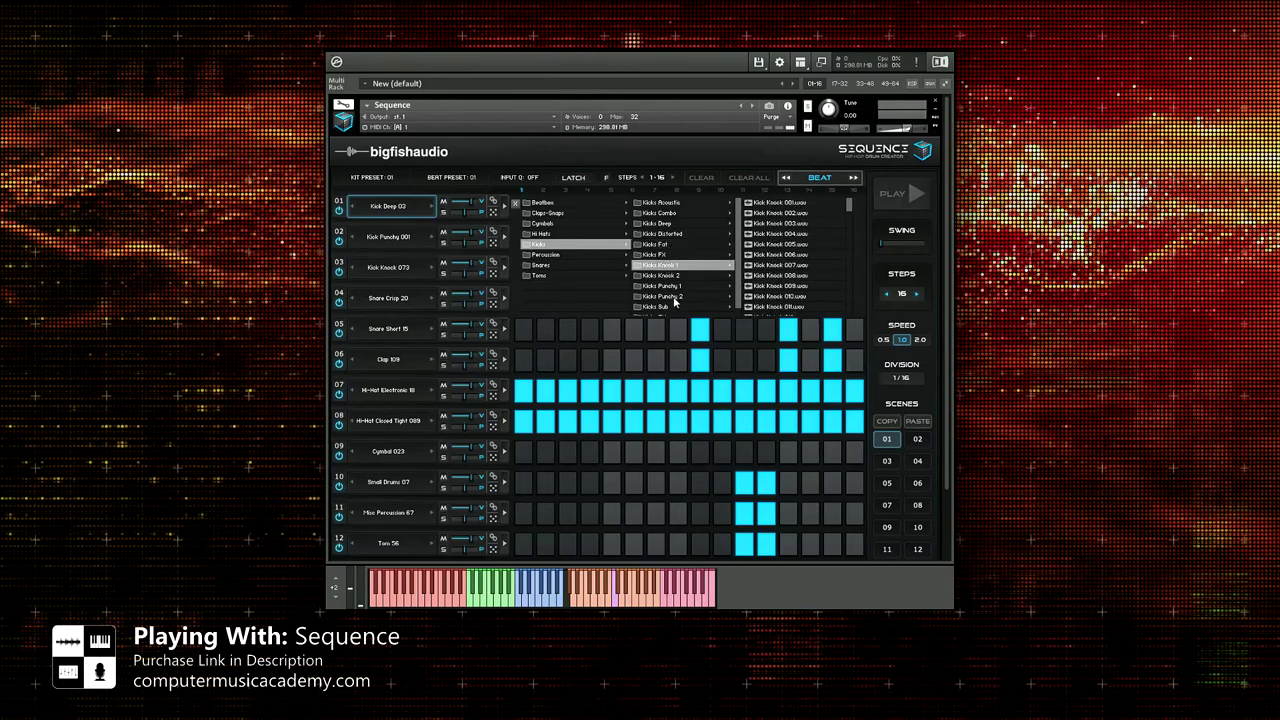
click(676, 297)
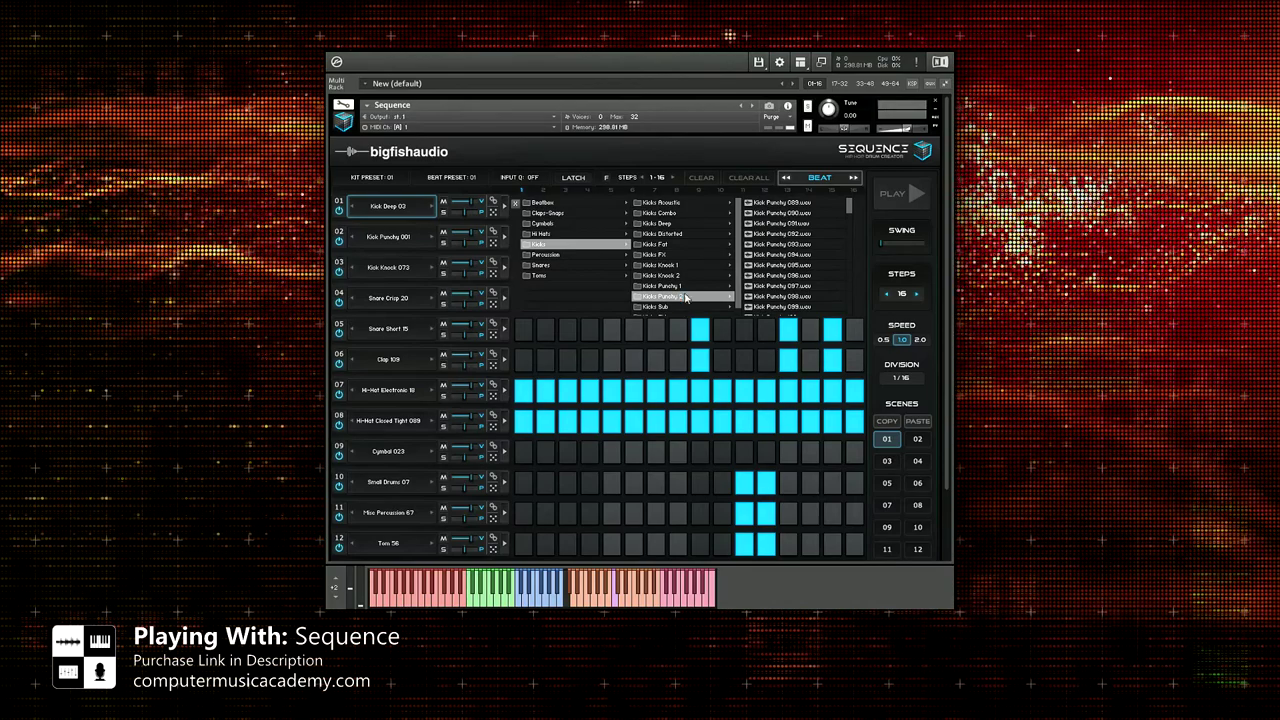
click(787, 205)
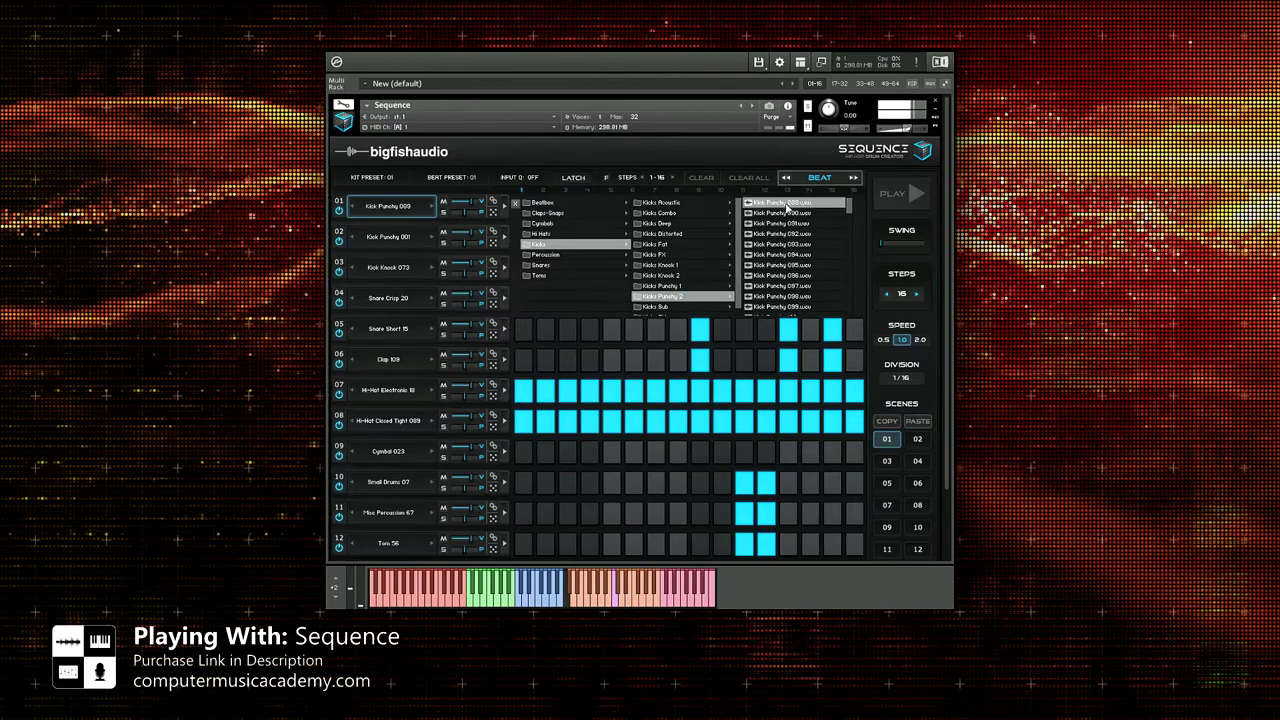
click(787, 224)
click(786, 244)
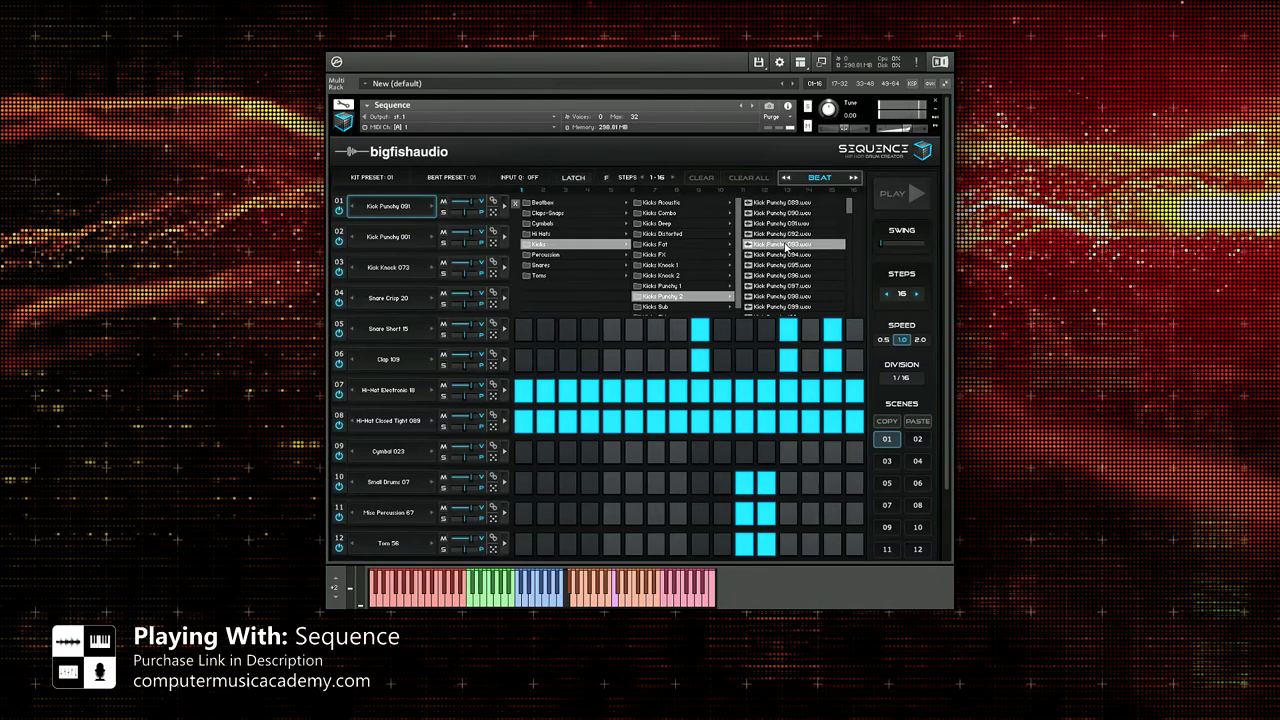
click(785, 265)
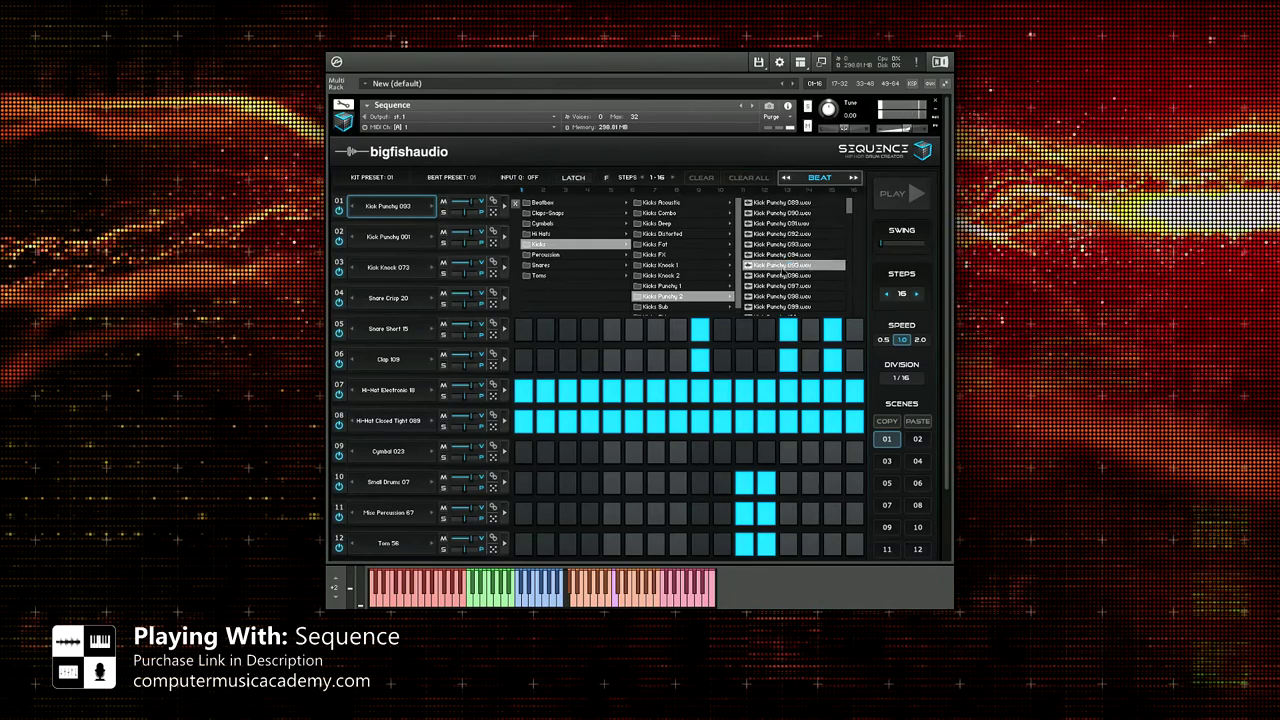
click(783, 286)
click(779, 306)
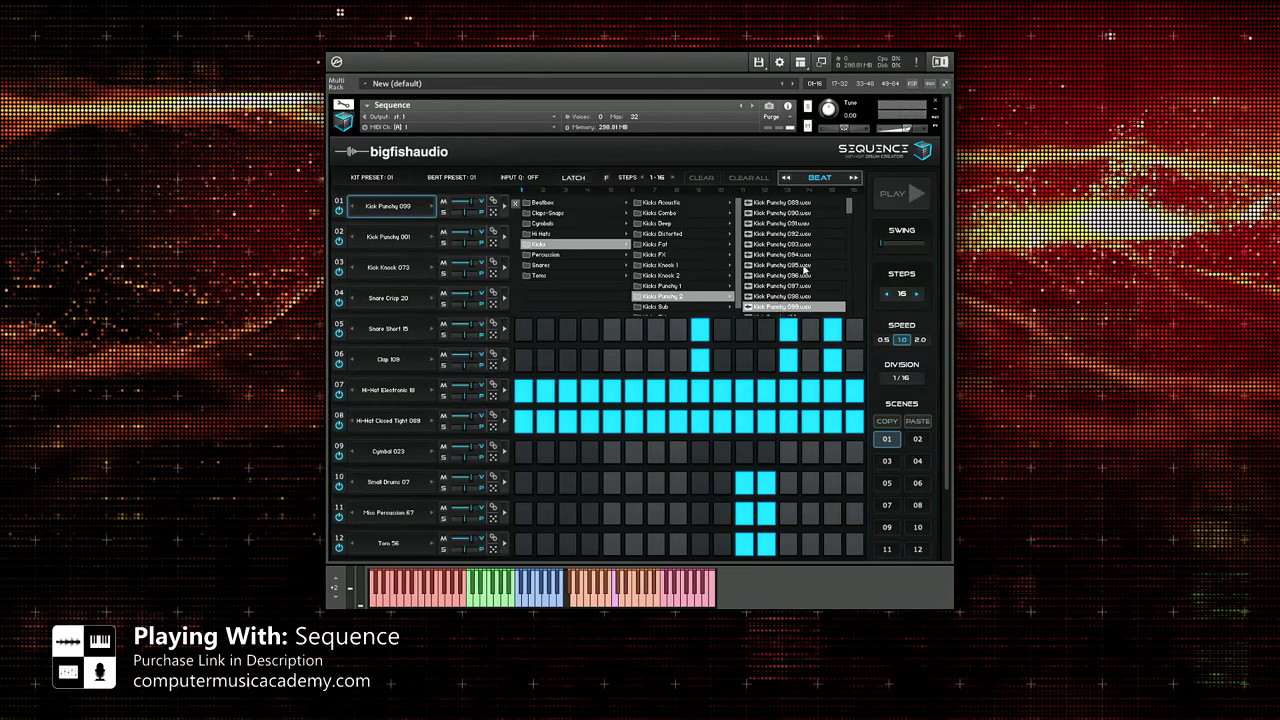
Step: Audition Kick Fat 02, 04, 06 and 08 from Kicks Fat, settling on Kick Fat 10
click(668, 244)
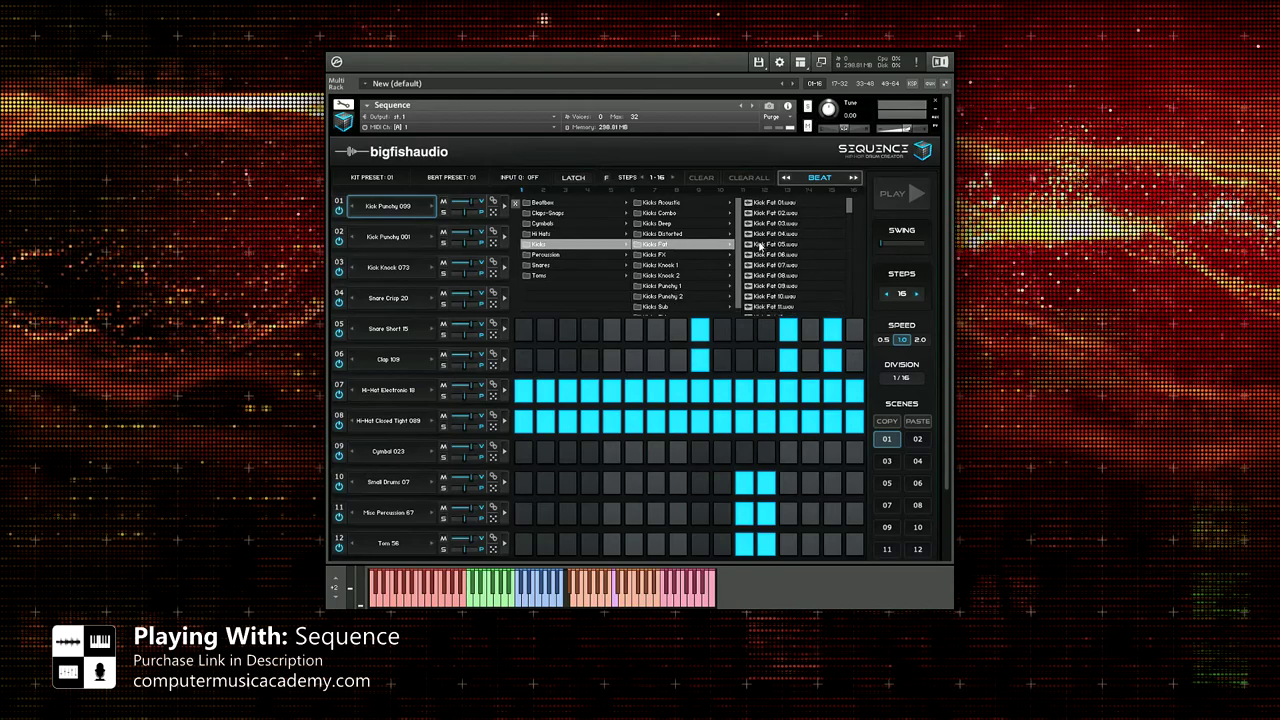
click(778, 213)
click(780, 235)
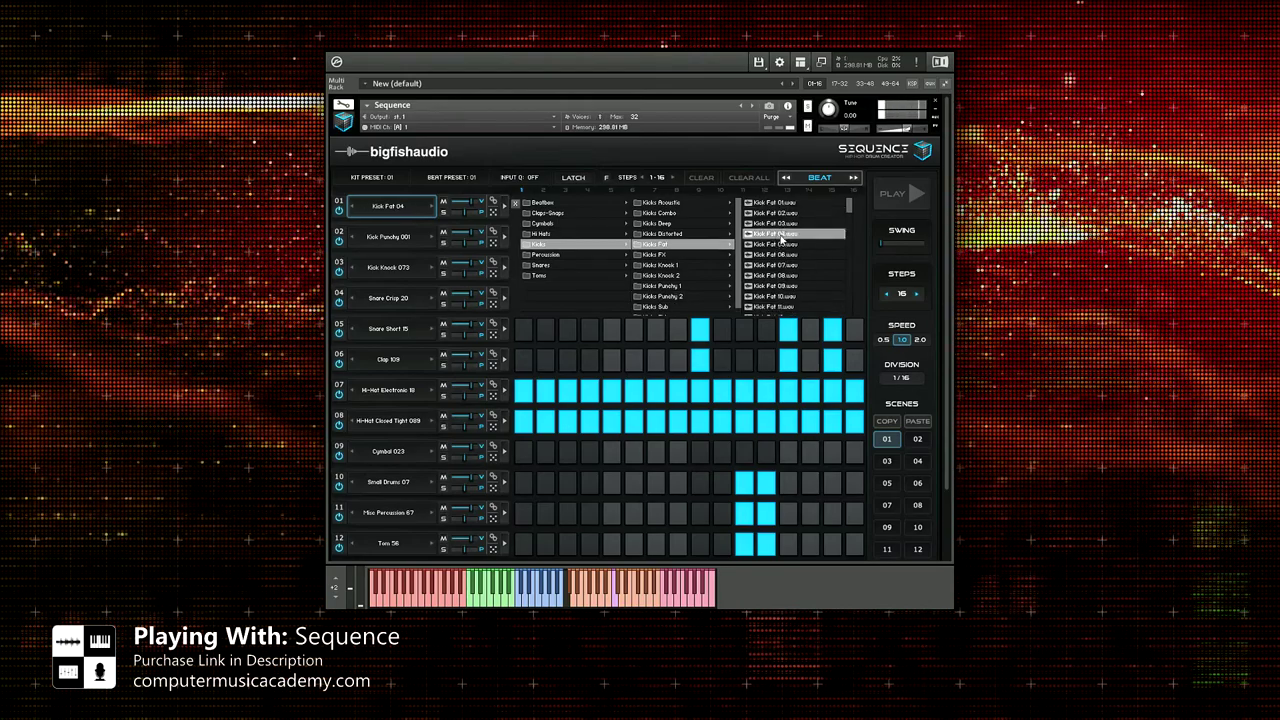
click(778, 255)
click(777, 278)
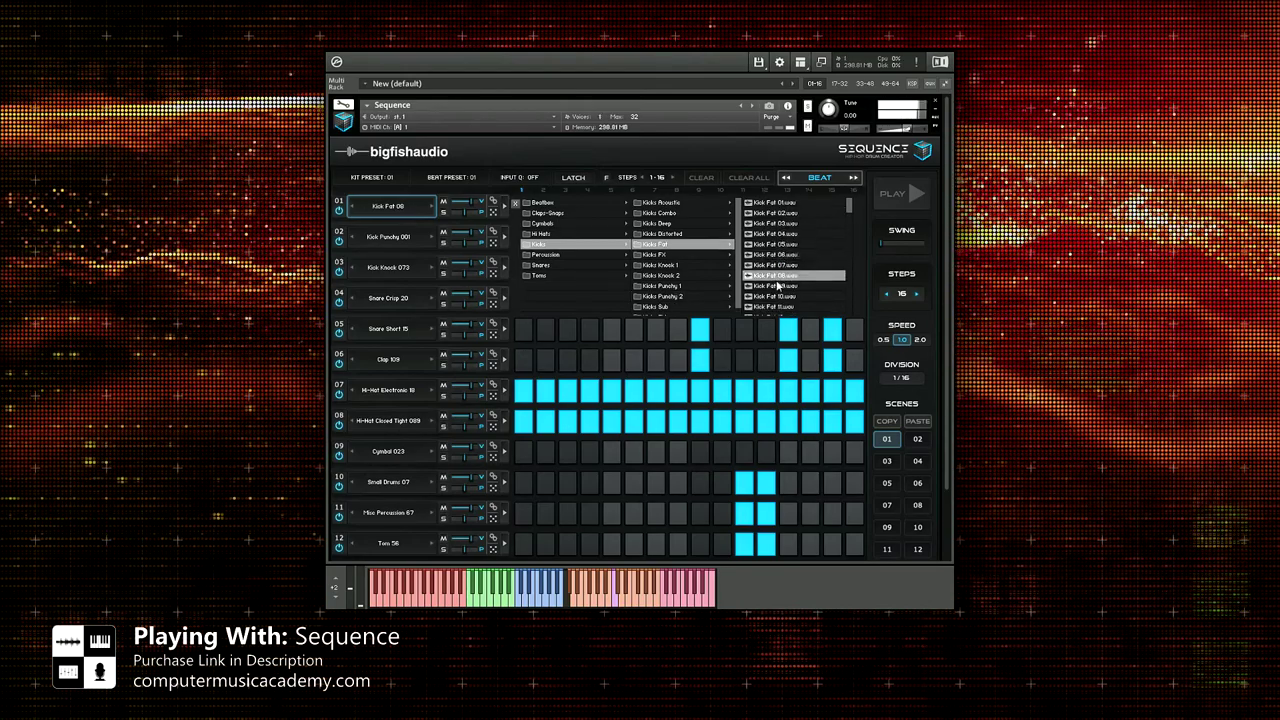
click(778, 297)
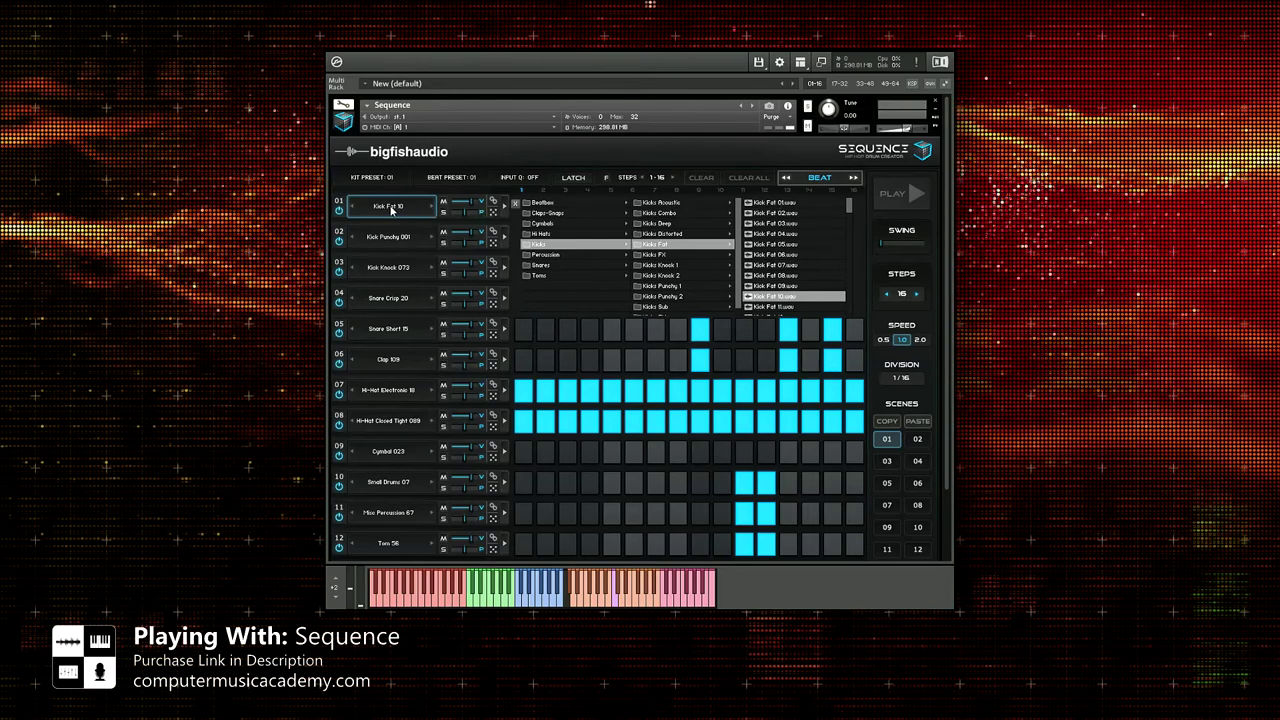
Step: Close the sample browser, then step slot 01 to Kick Fat 09 and back to Kick Fat 10
click(391, 208)
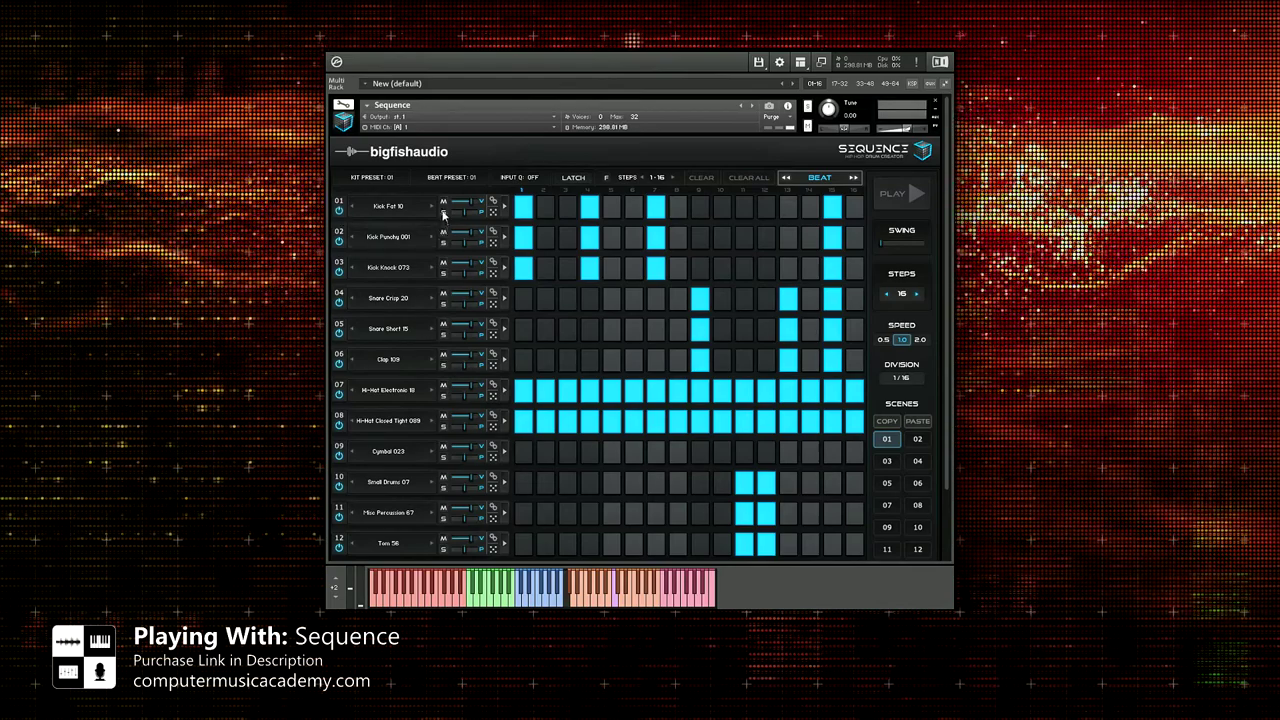
click(352, 206)
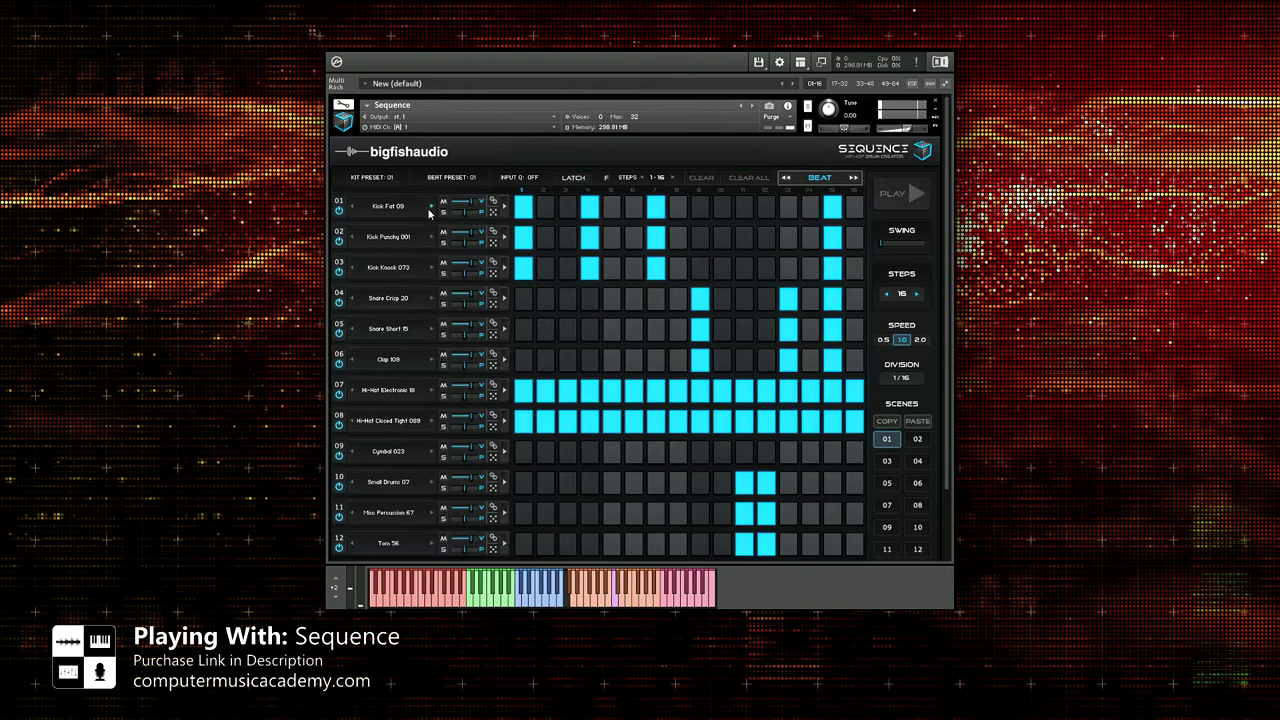
click(431, 207)
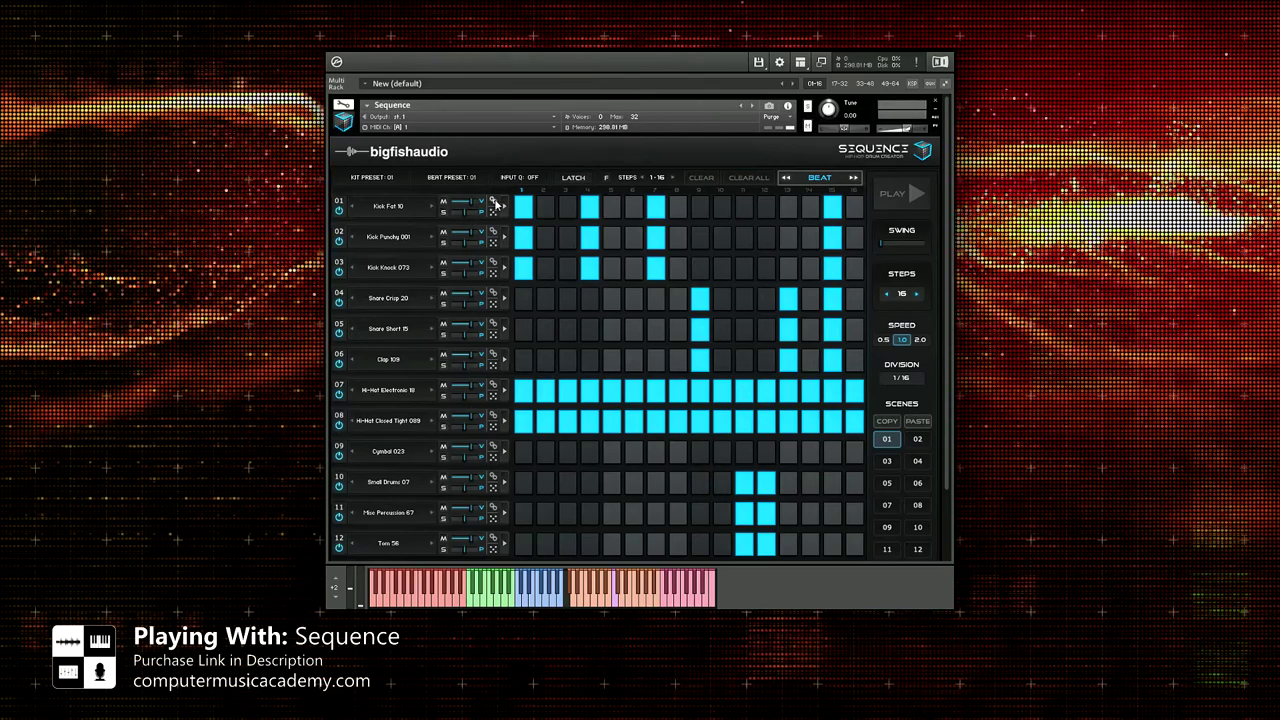
Step: Shorten Kick Fat 10's playback length with the LENGTH slider in the sample editor
click(493, 202)
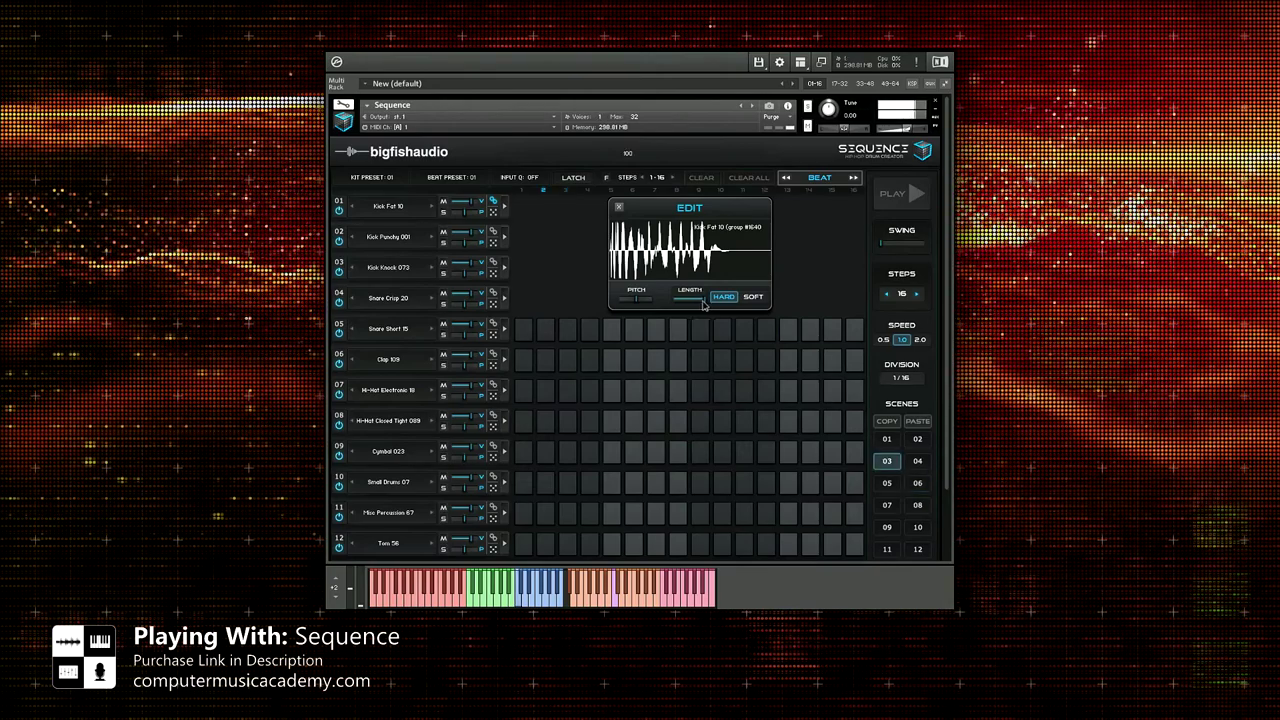
drag(703, 305, 622, 307)
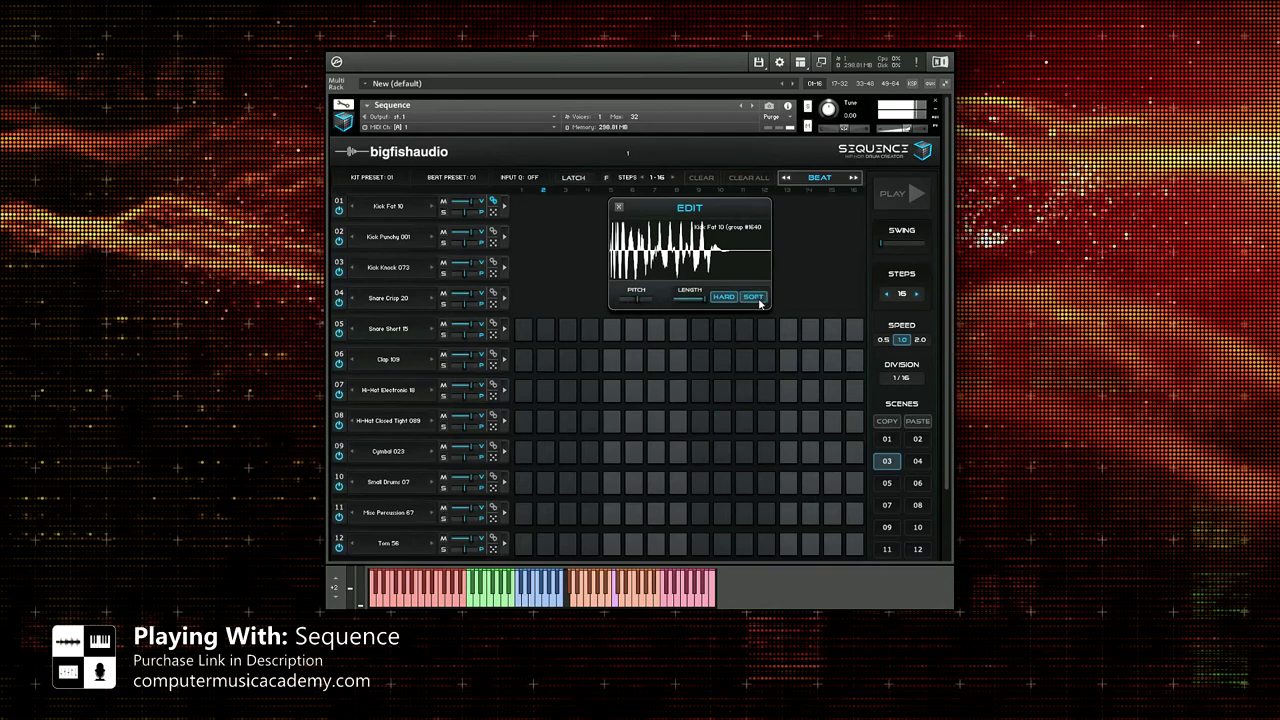
click(489, 240)
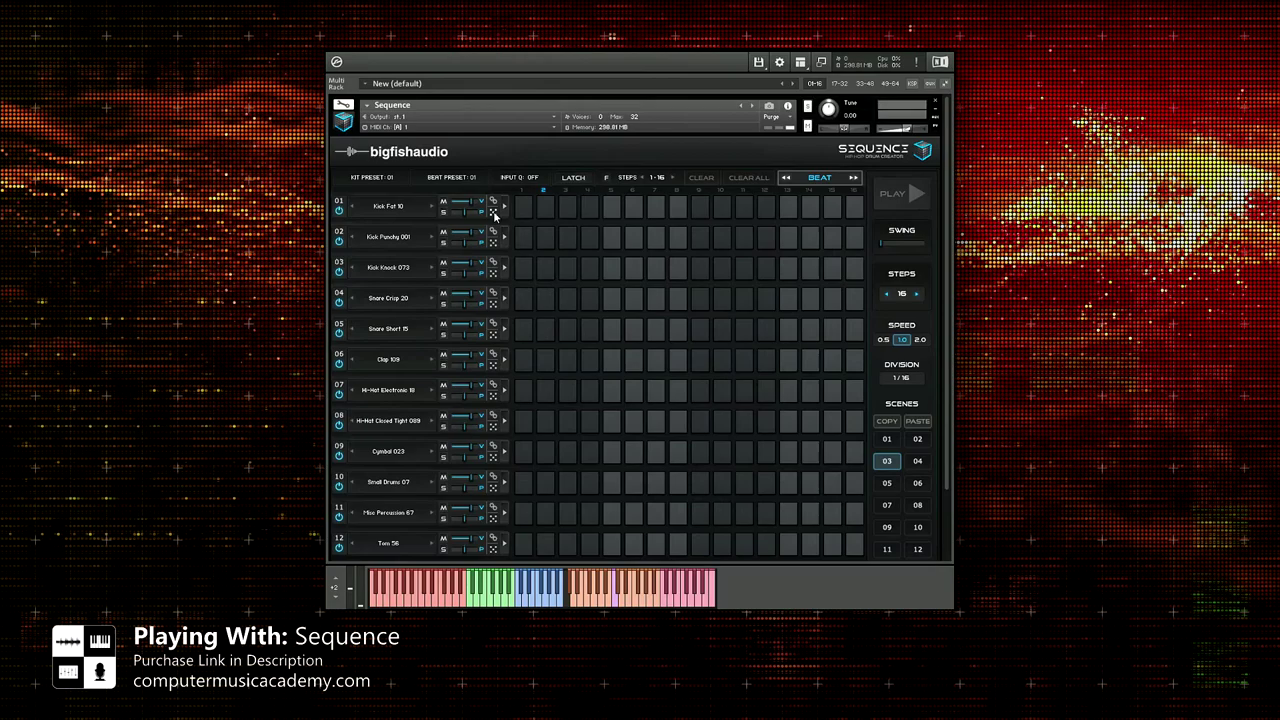
Step: Randomize the first slot's kick five times until it lands on Kick Fat 65
click(494, 214)
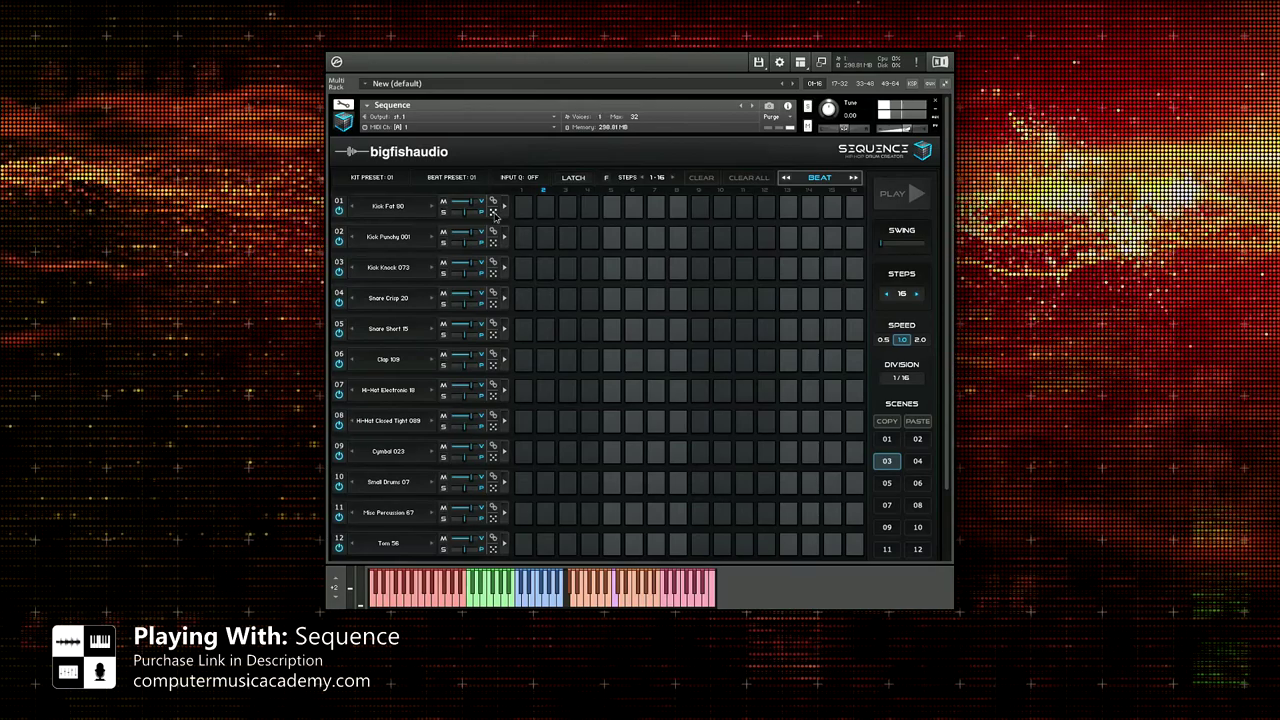
click(494, 214)
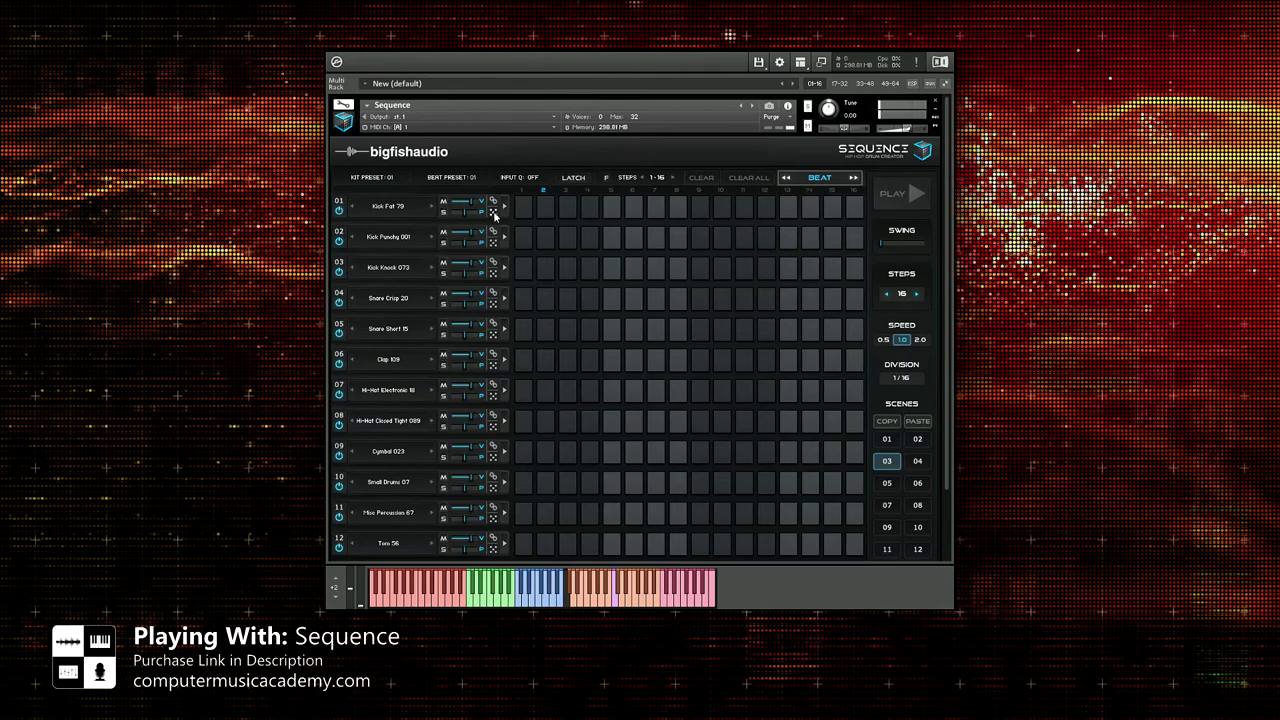
click(494, 214)
click(494, 214)
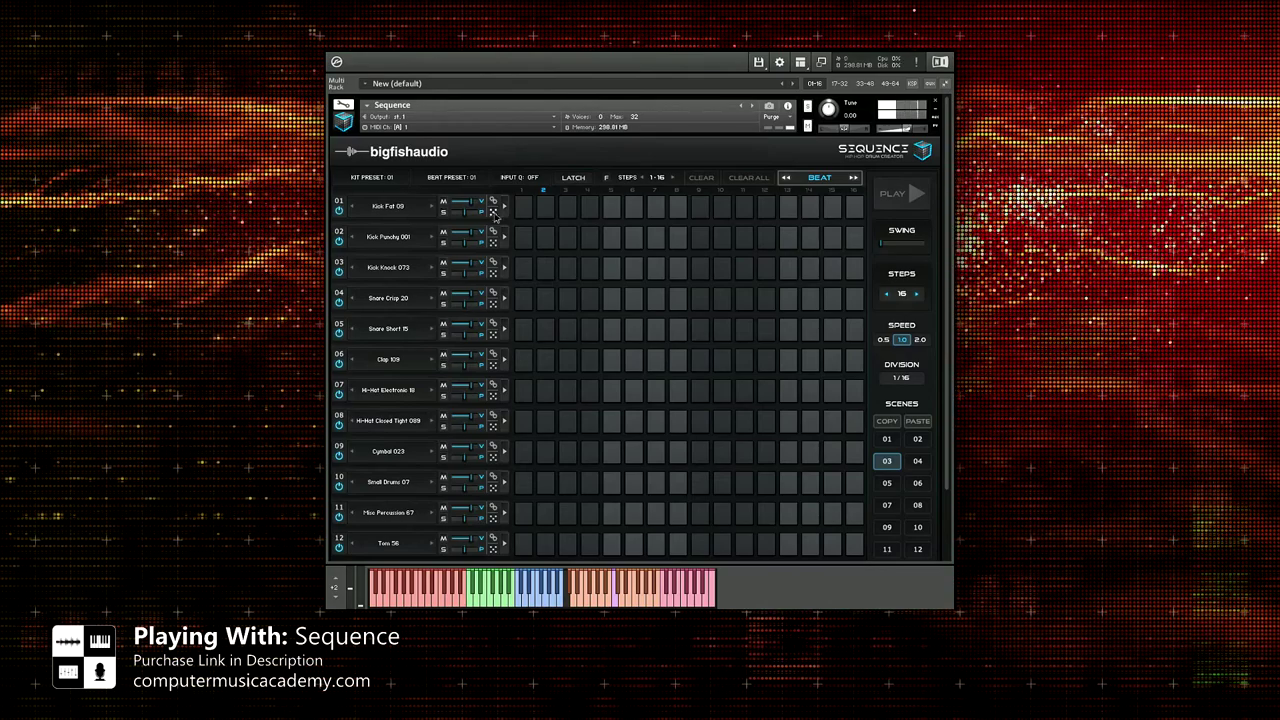
click(494, 214)
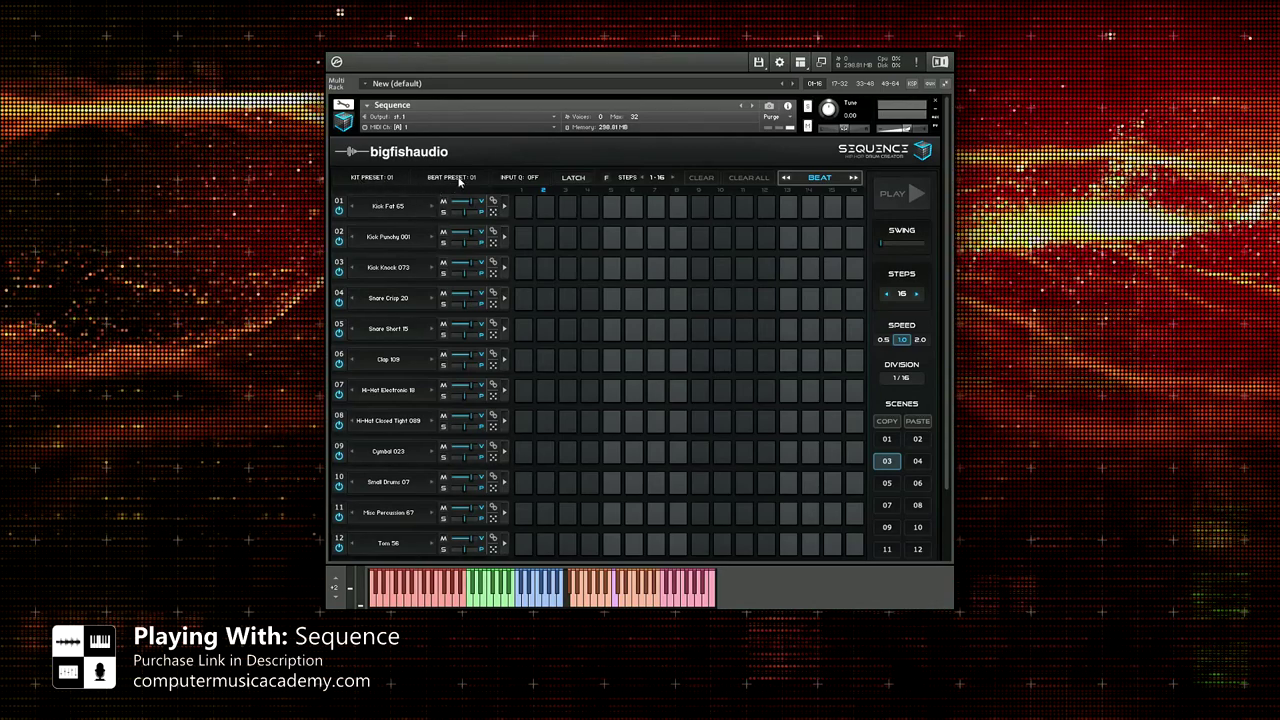
Step: Leave input quantise unchanged and switch to scene 01's beat pattern
click(531, 178)
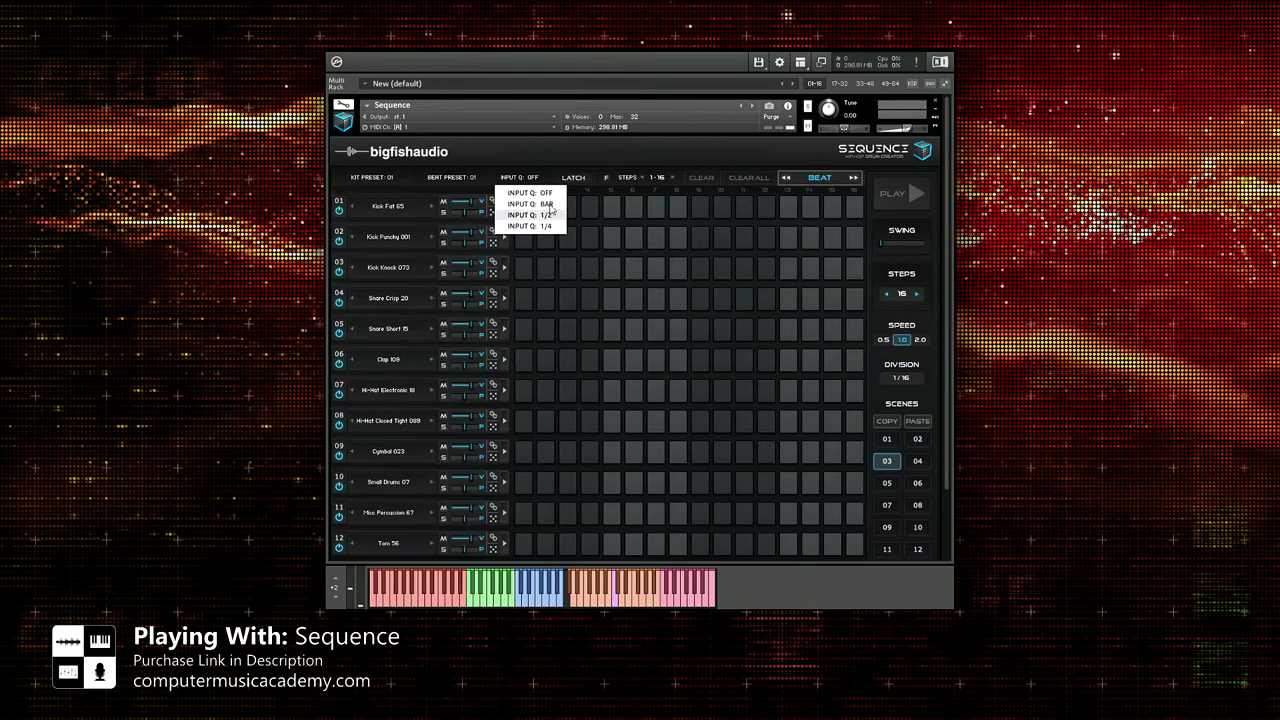
click(548, 171)
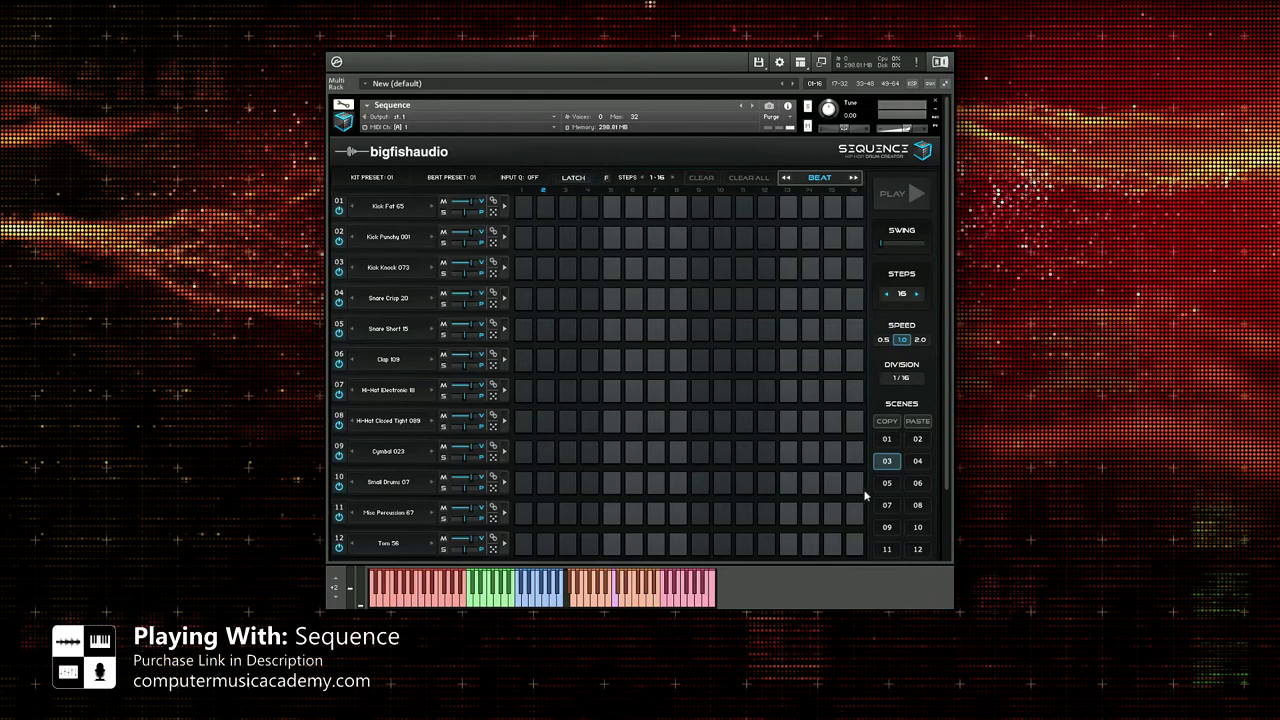
click(887, 441)
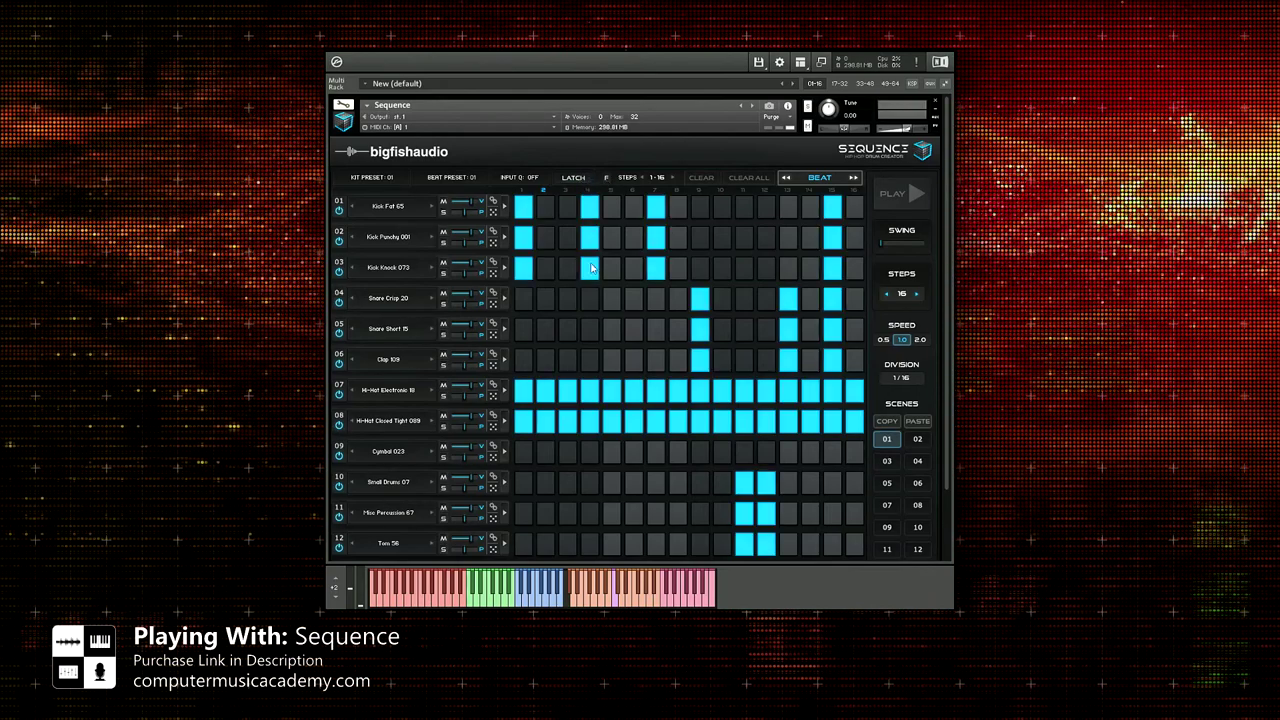
Step: Start playback and draw reshaped per-step volumes on row 1 in VOLUME view
click(853, 178)
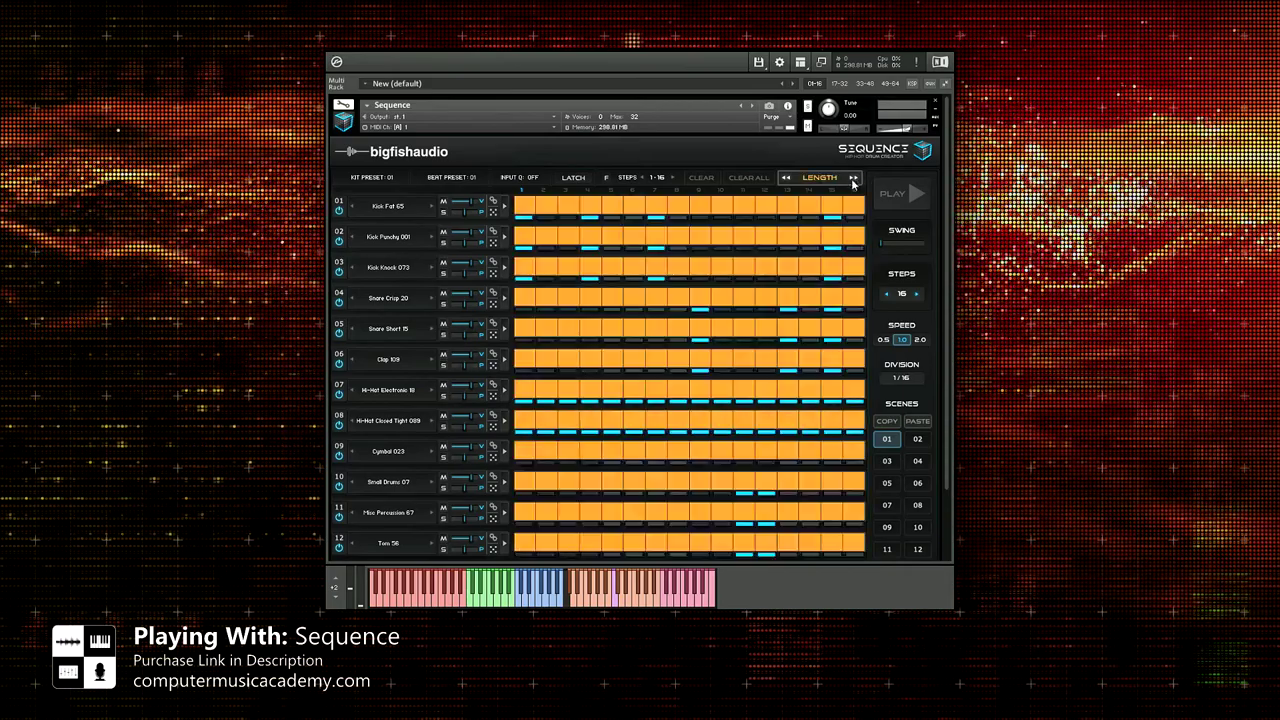
click(853, 178)
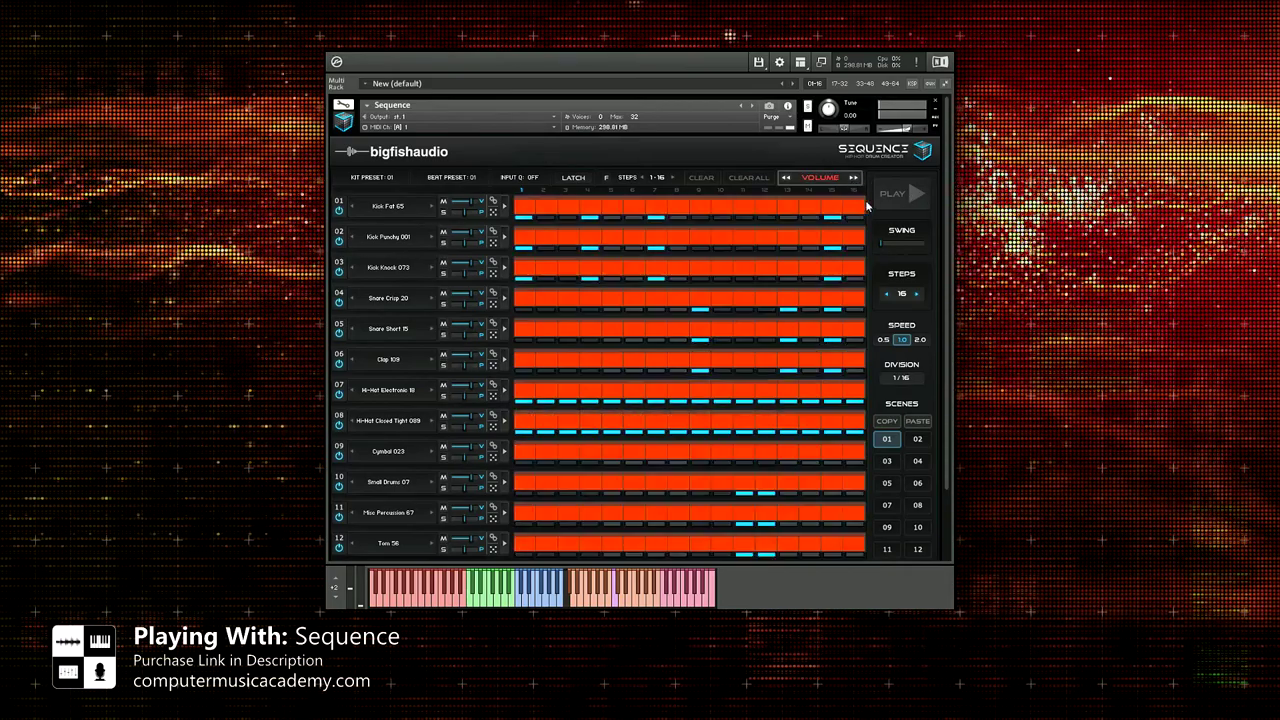
click(898, 196)
drag(866, 208, 515, 214)
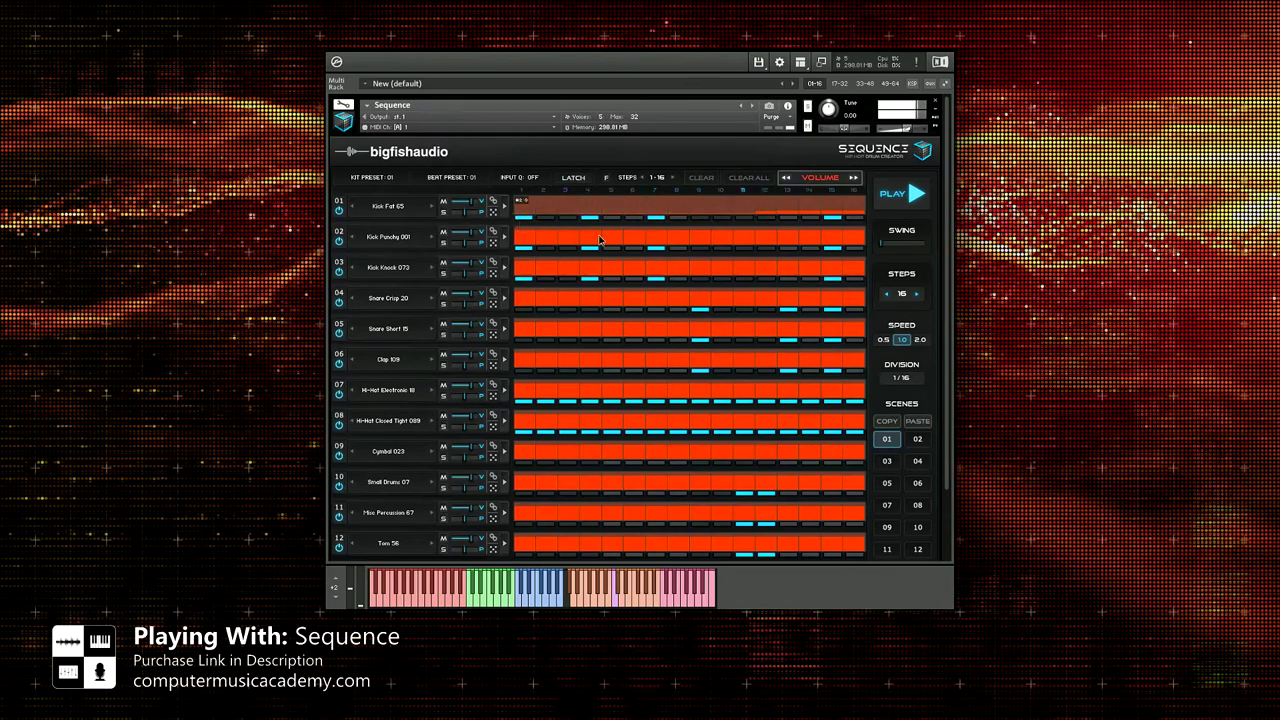
mouse_move(545, 214)
mouse_down()
mouse_move(511, 182)
mouse_move(870, 180)
mouse_up()
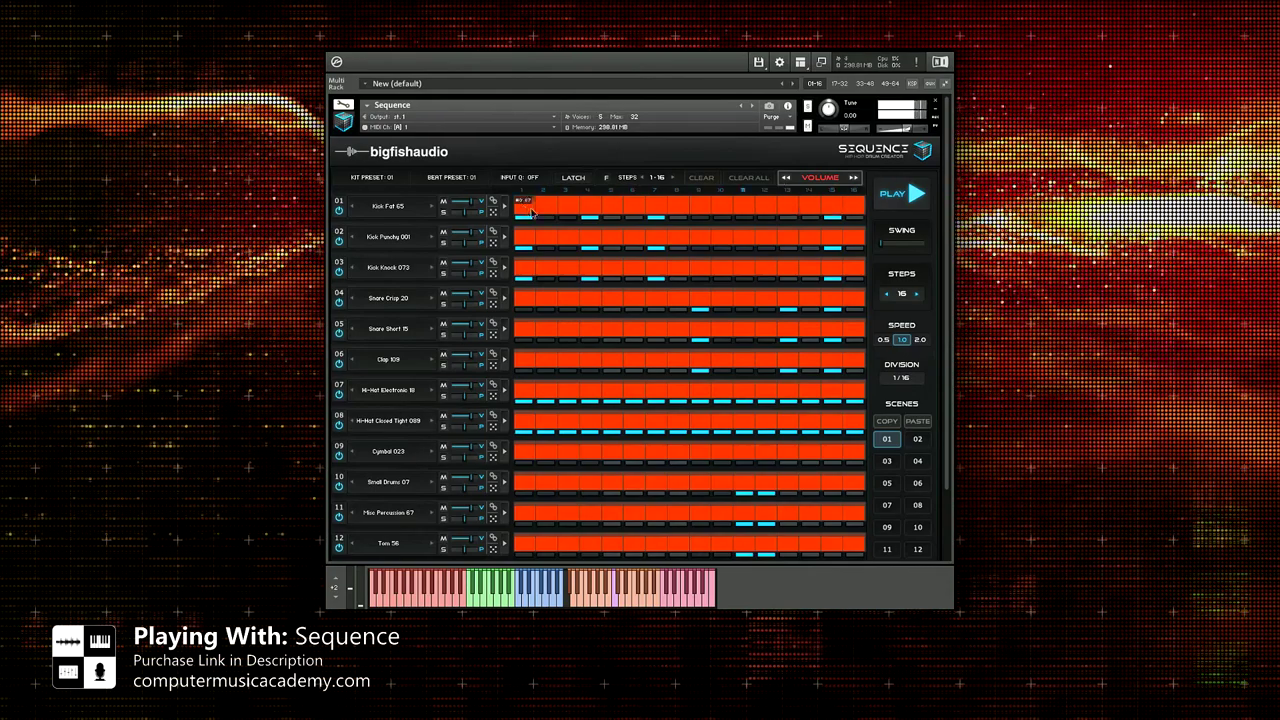
Step: Draw varied per-step pan values across row 1's steps in PAN view
click(853, 177)
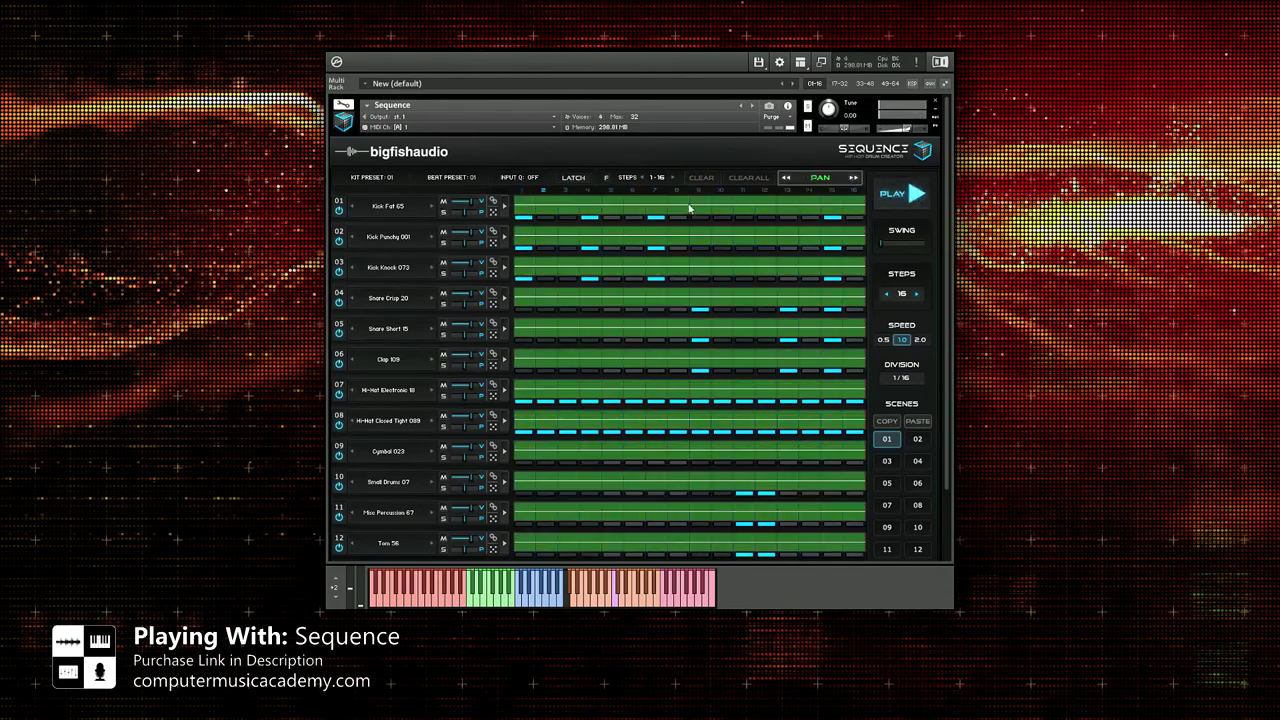
mouse_move(525, 213)
mouse_down()
mouse_move(582, 223)
mouse_move(662, 198)
mouse_move(734, 217)
mouse_move(824, 209)
mouse_up()
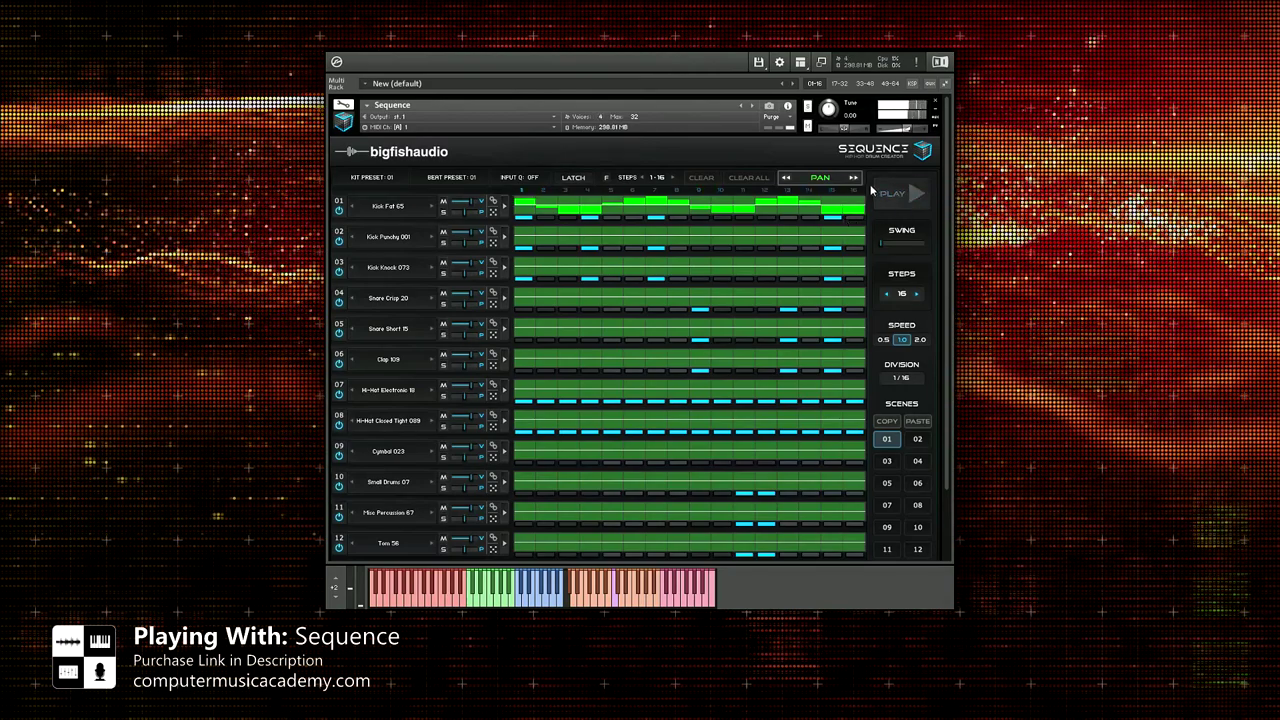
click(853, 177)
Step: Draw pitch changes across row 1's steps 3–10, then return to the BEAT view
click(912, 193)
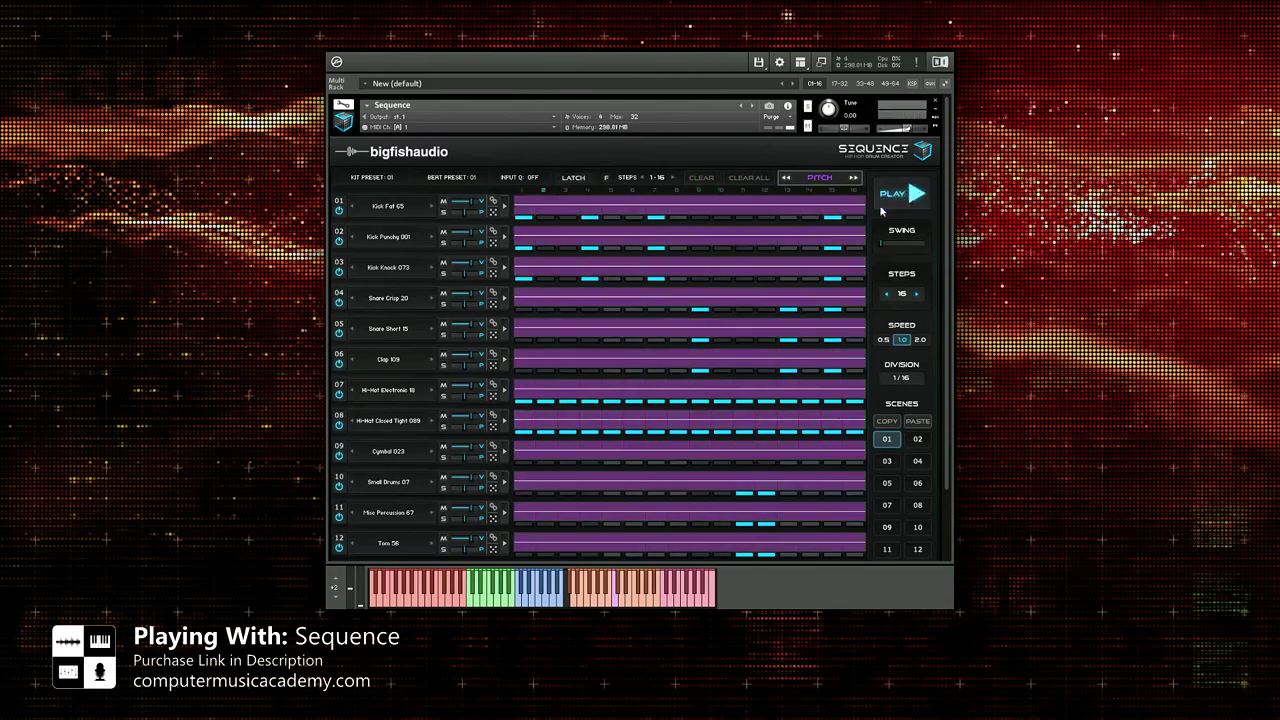
mouse_move(547, 208)
mouse_down()
mouse_move(718, 224)
mouse_move(777, 211)
mouse_move(807, 186)
mouse_move(831, 182)
mouse_move(855, 222)
mouse_up()
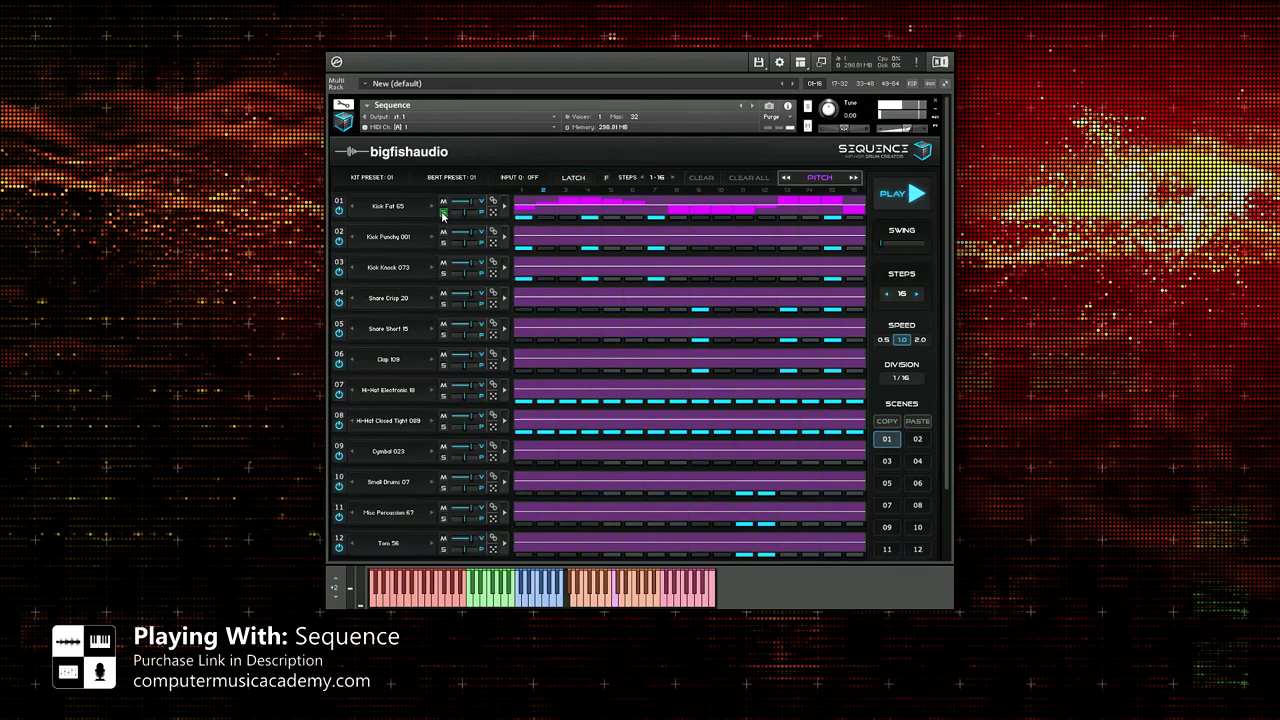
click(854, 177)
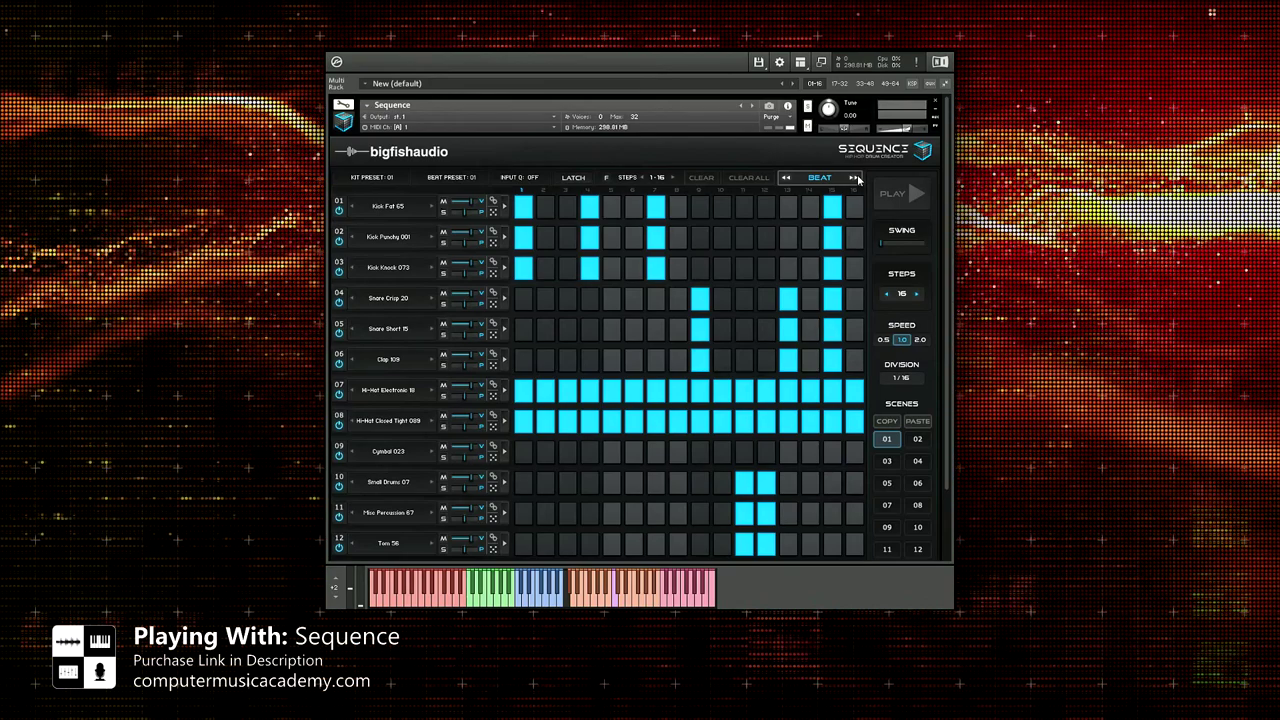
Step: Start playback, add swing, and lengthen the pattern to 17 steps
click(914, 199)
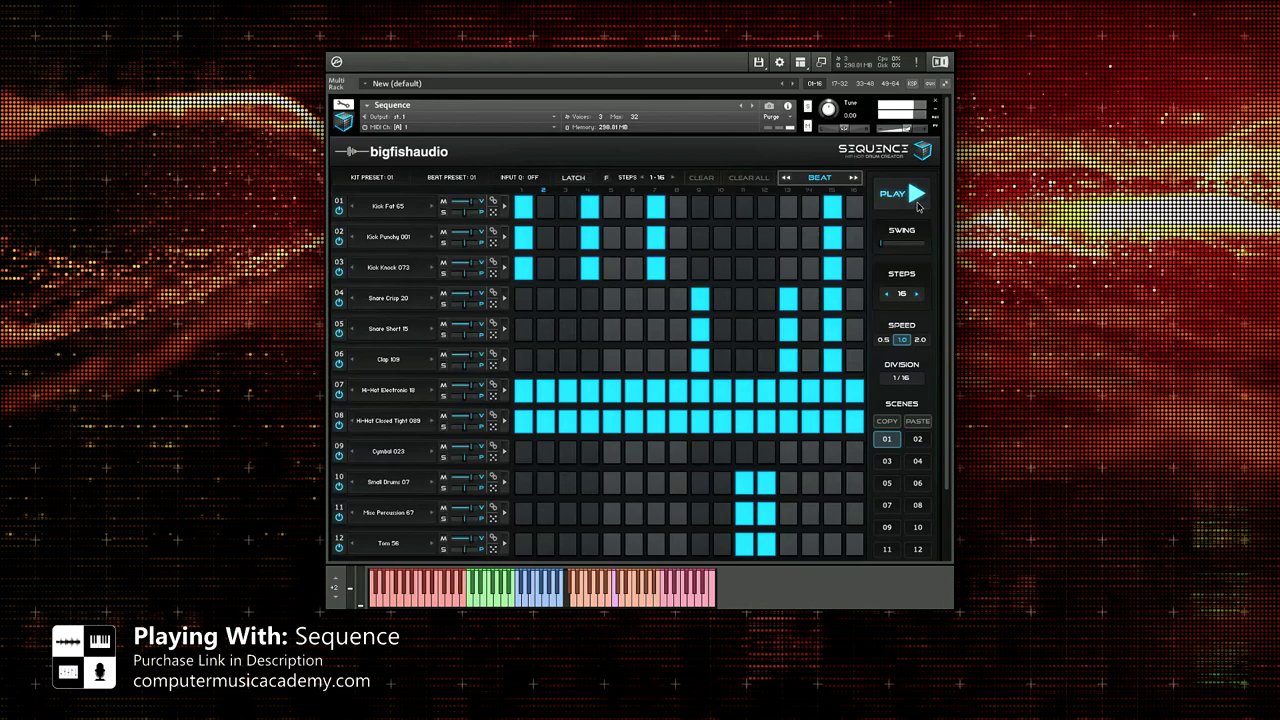
drag(900, 236, 897, 309)
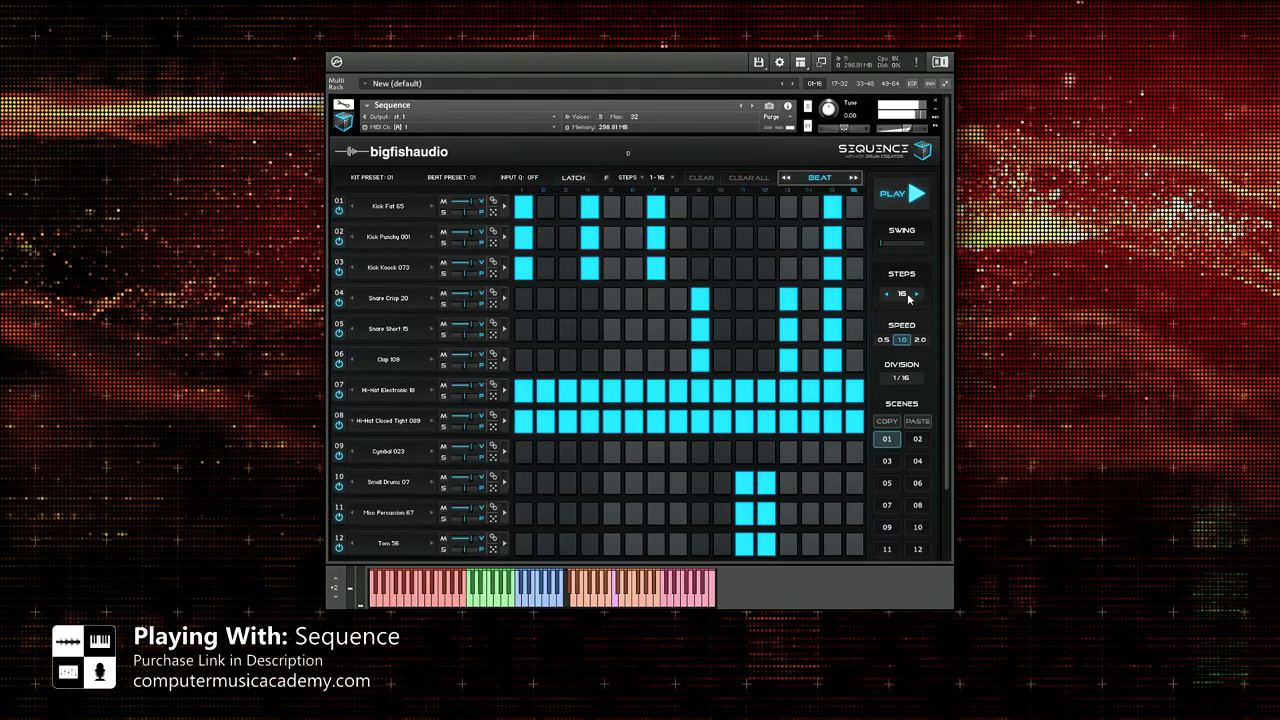
click(916, 294)
Step: Raise the pattern length to 64 steps, wrap back to 16, and stop playback
click(916, 294)
click(916, 294)
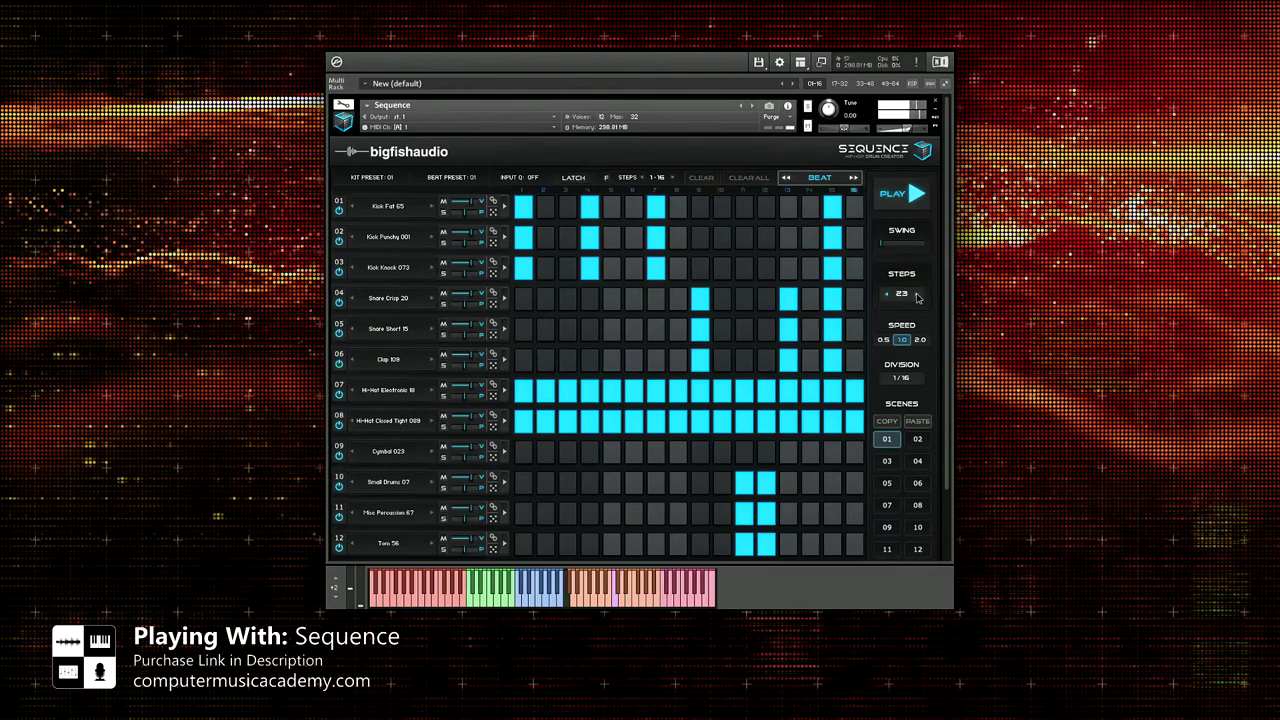
click(916, 294)
click(916, 294)
click(916, 294)
click(916, 294)
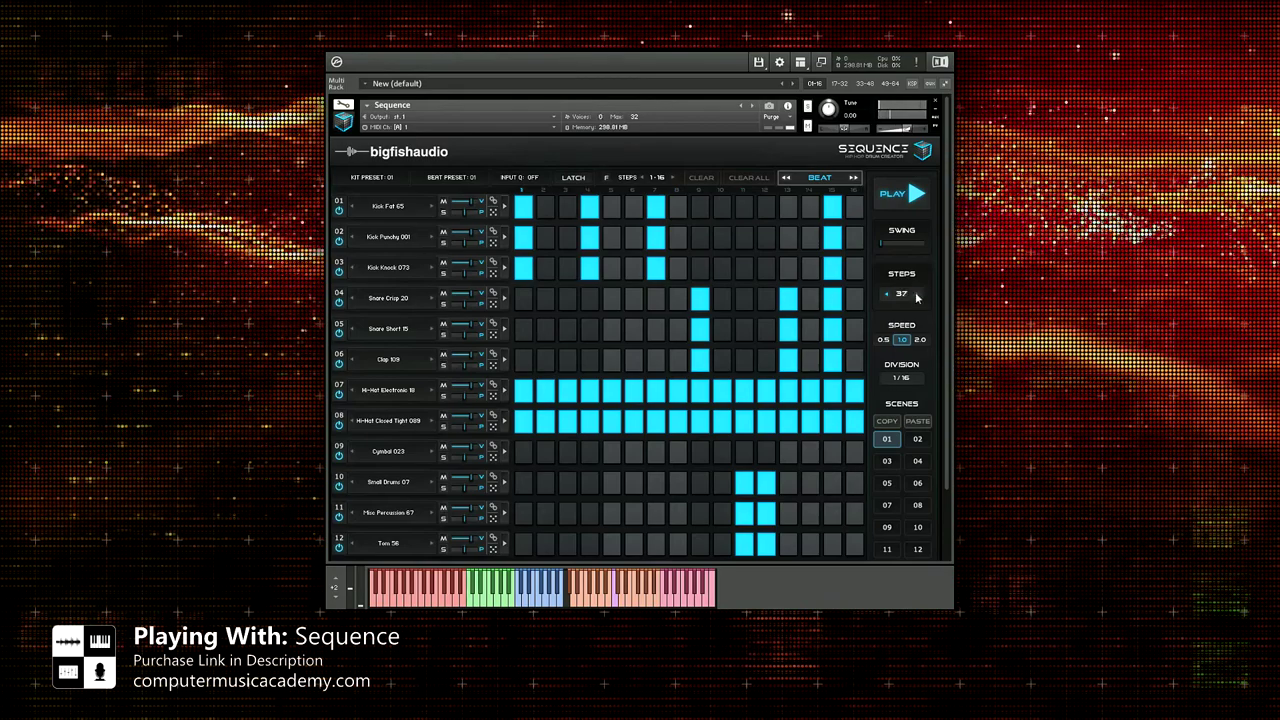
click(916, 294)
click(916, 294)
click(916, 294)
click(916, 294)
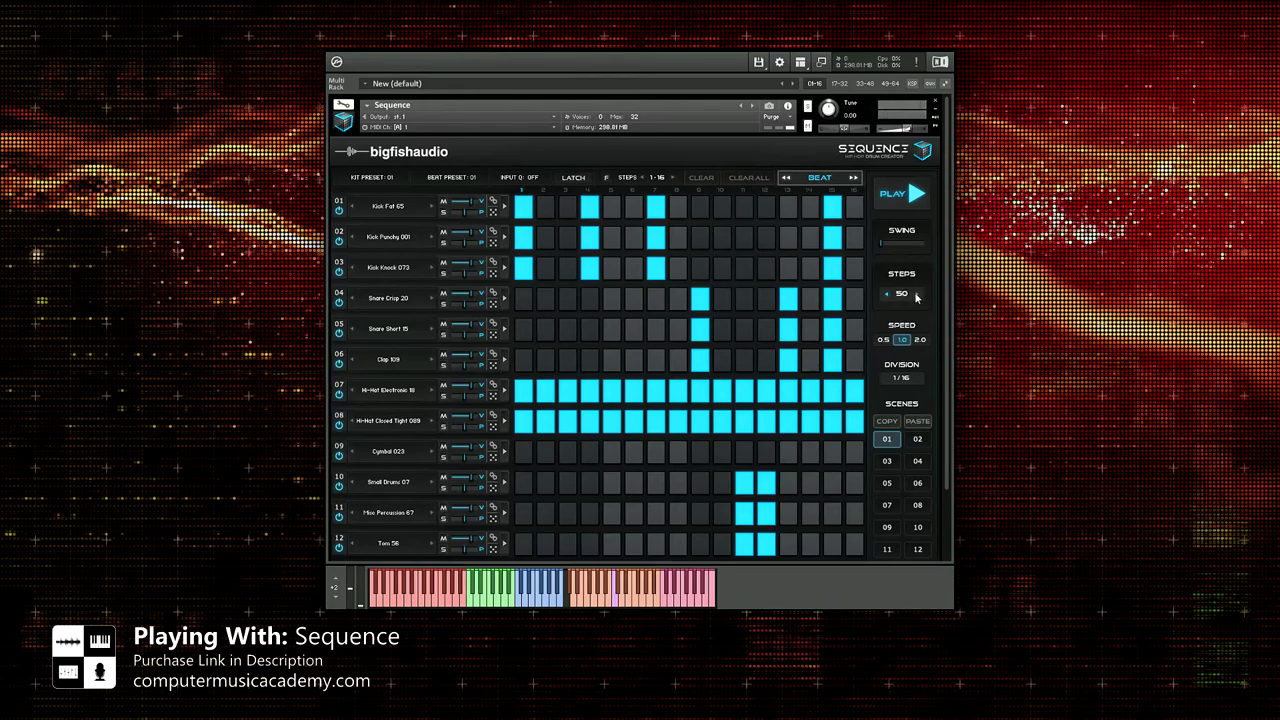
click(916, 294)
click(916, 294)
click(916, 294)
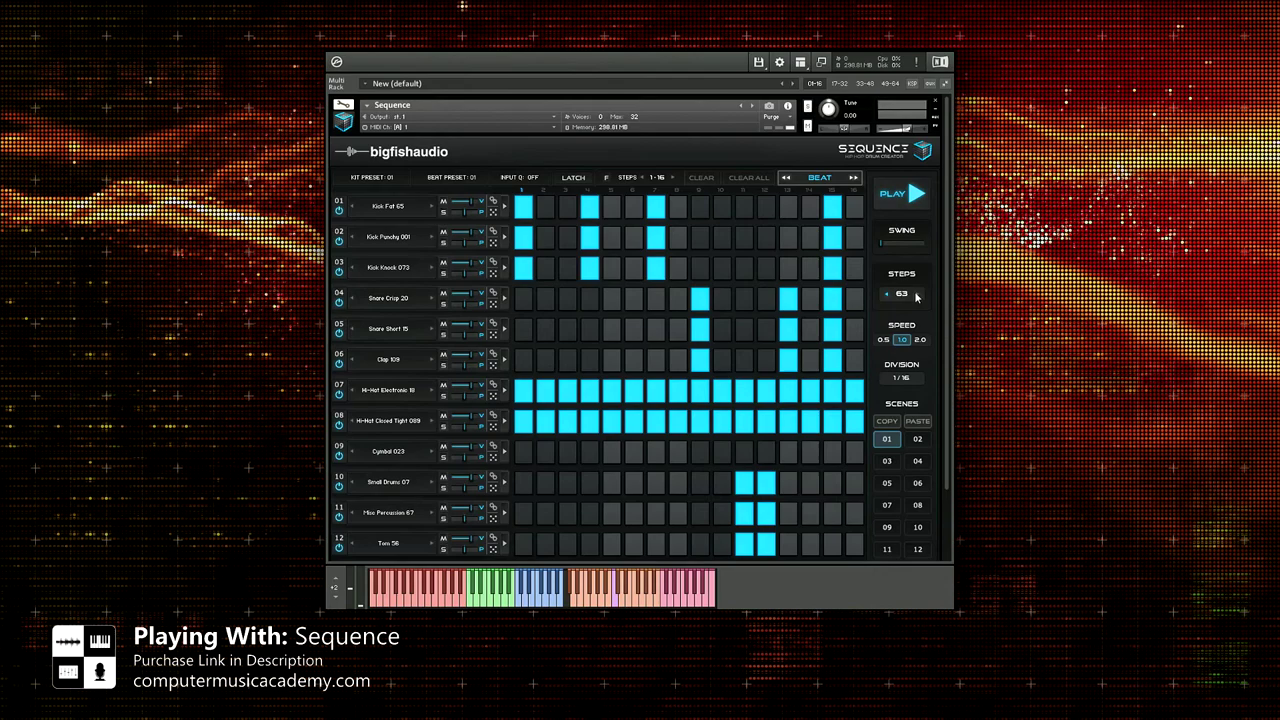
click(916, 294)
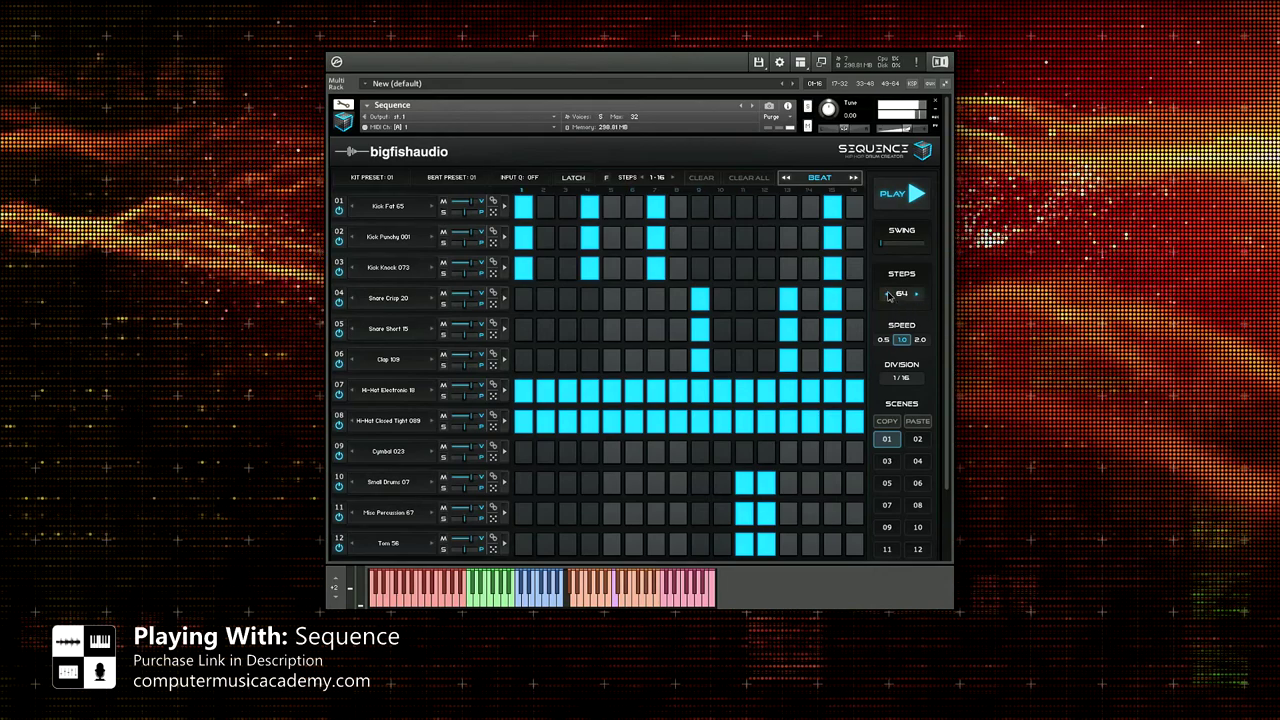
click(888, 294)
click(912, 194)
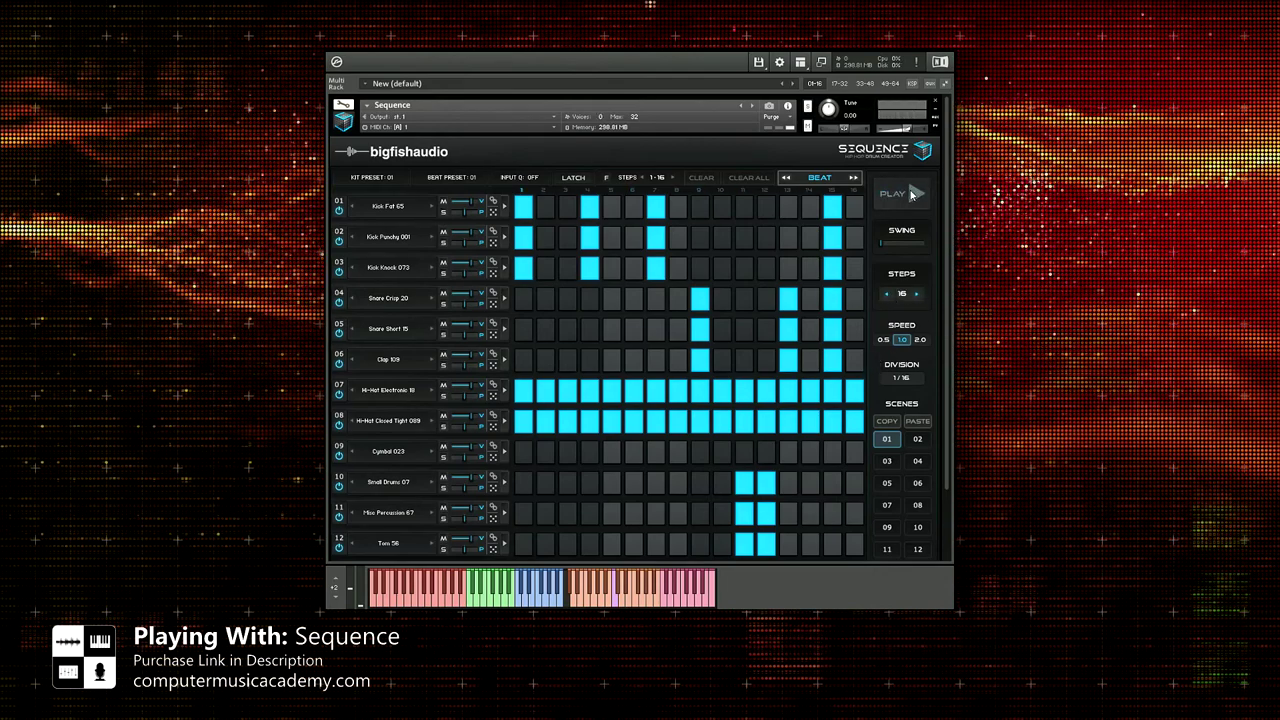
click(912, 194)
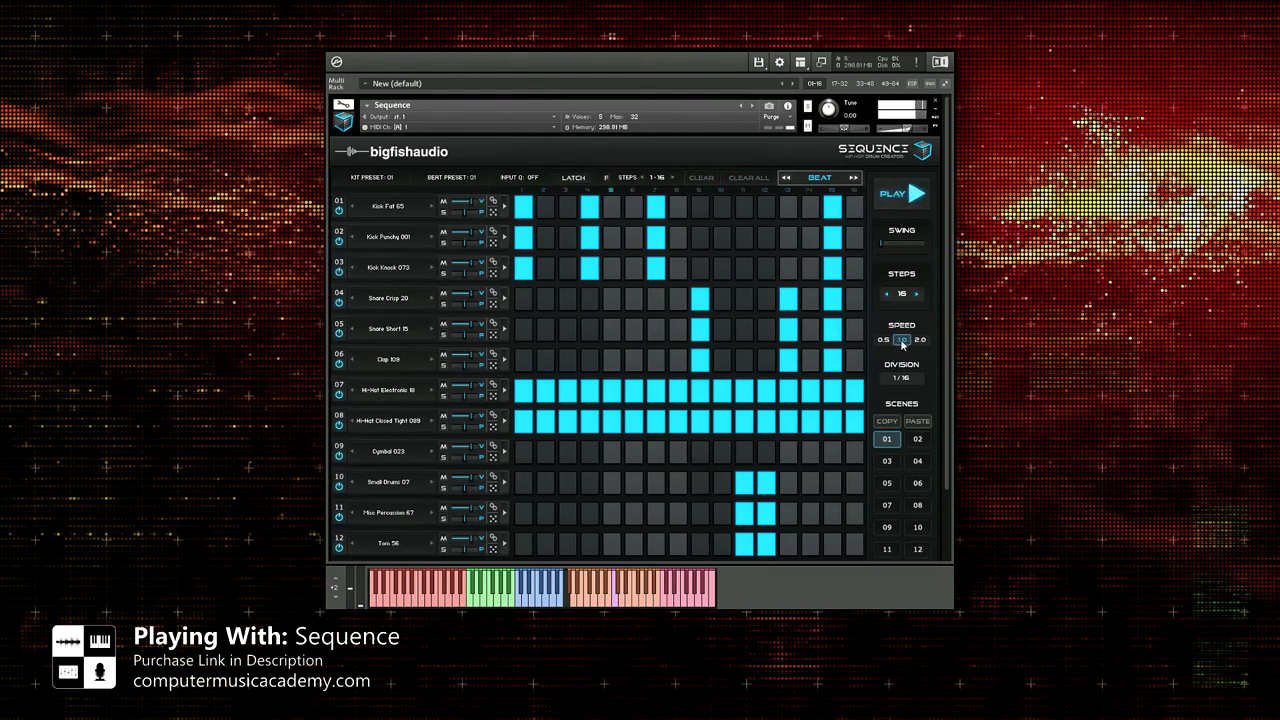
click(884, 340)
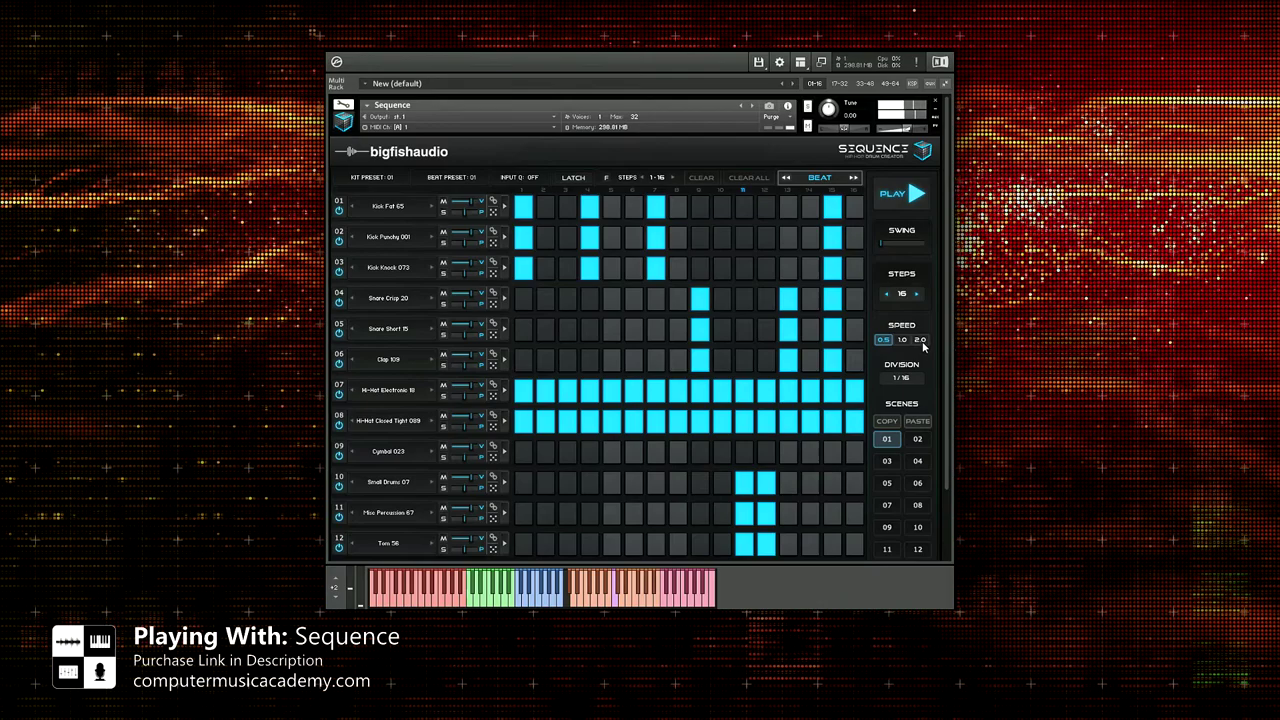
click(920, 340)
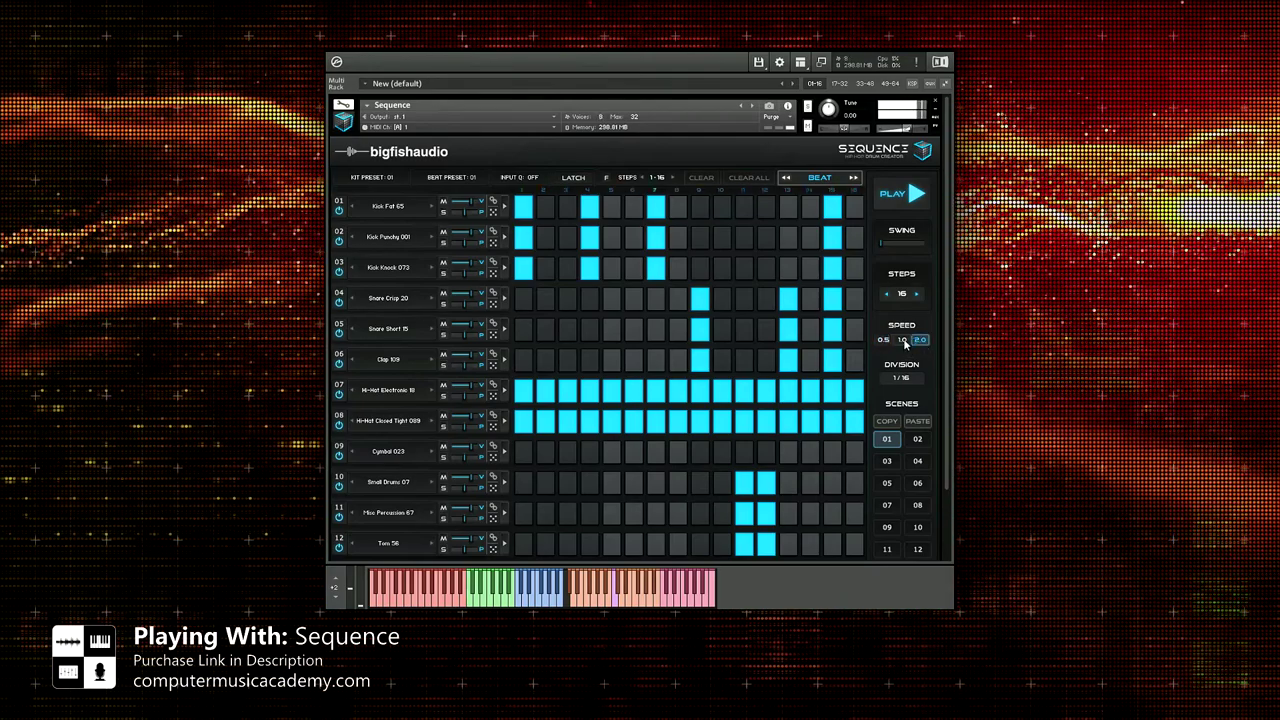
click(902, 340)
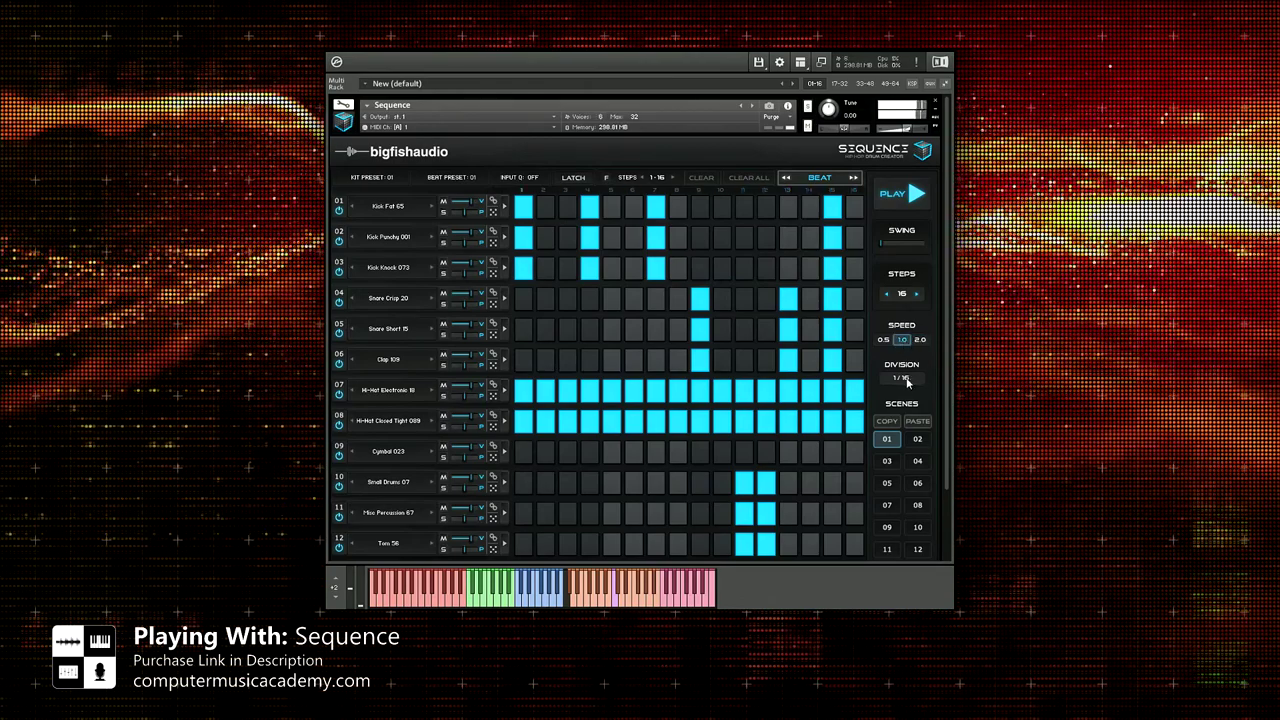
click(907, 379)
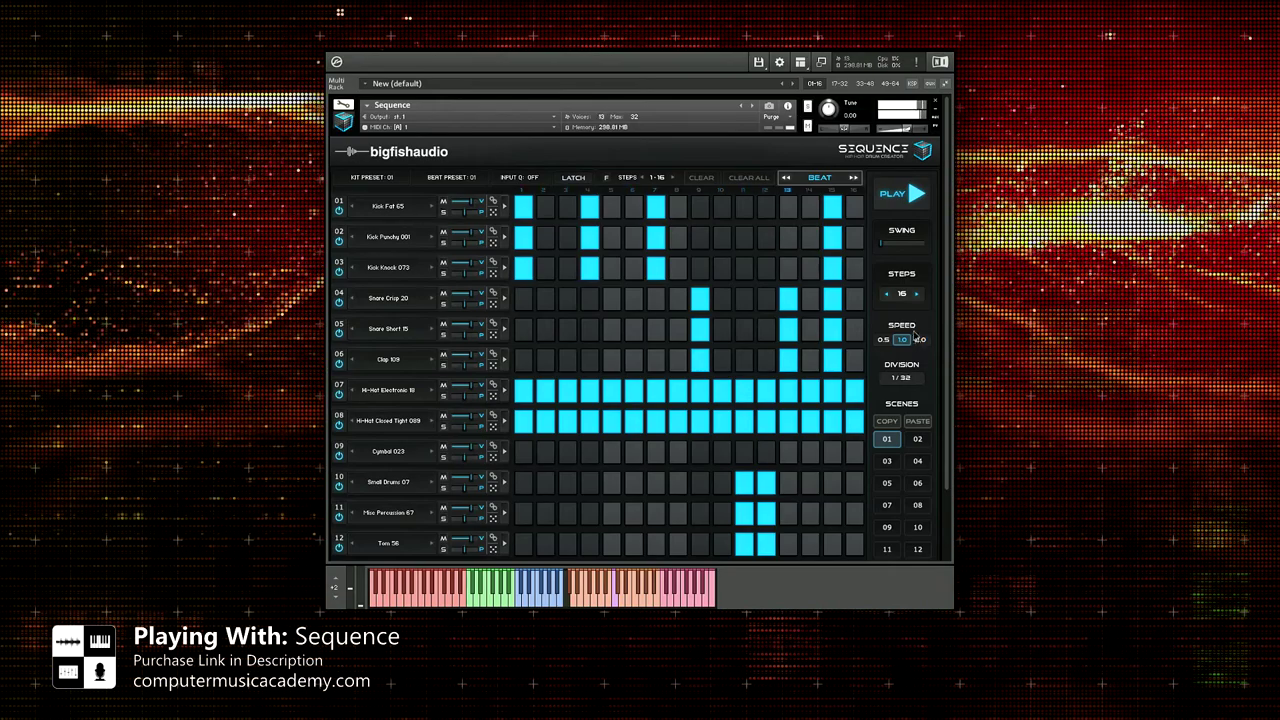
click(905, 378)
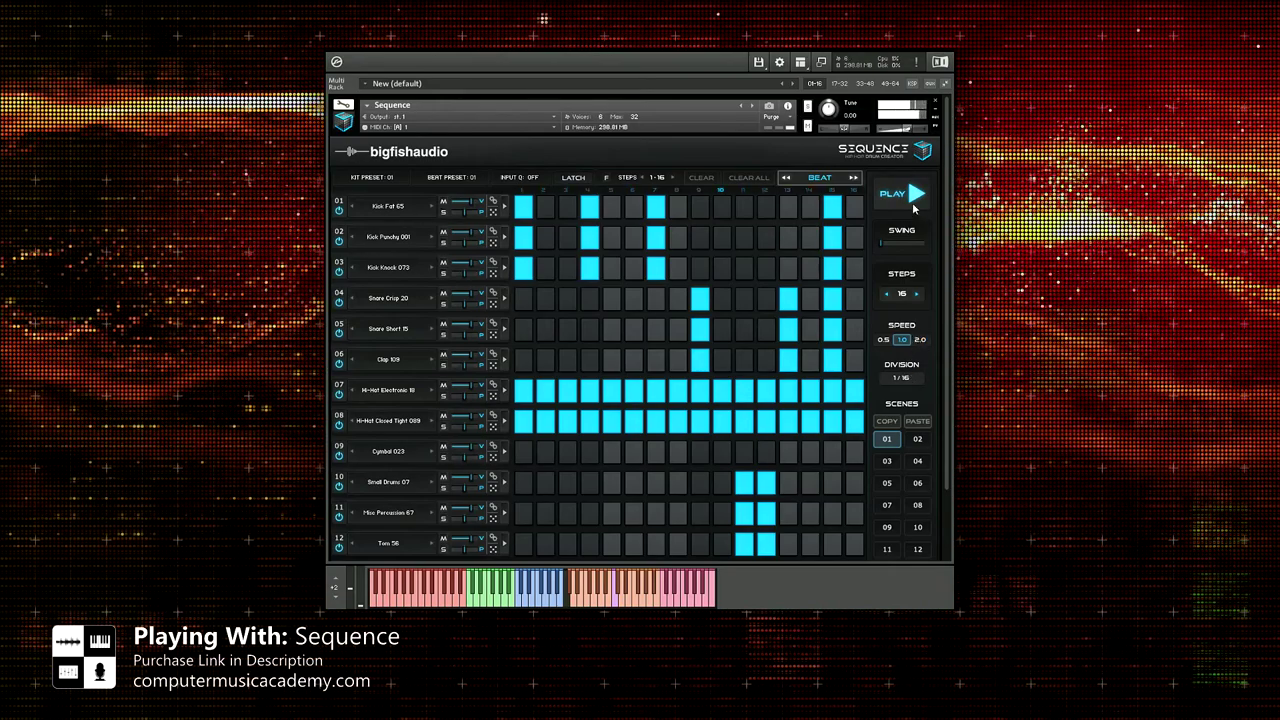
click(912, 194)
Step: Start playback and paste the copied scene 01 beat into empty scene 03
scroll(933, 365, down, 1)
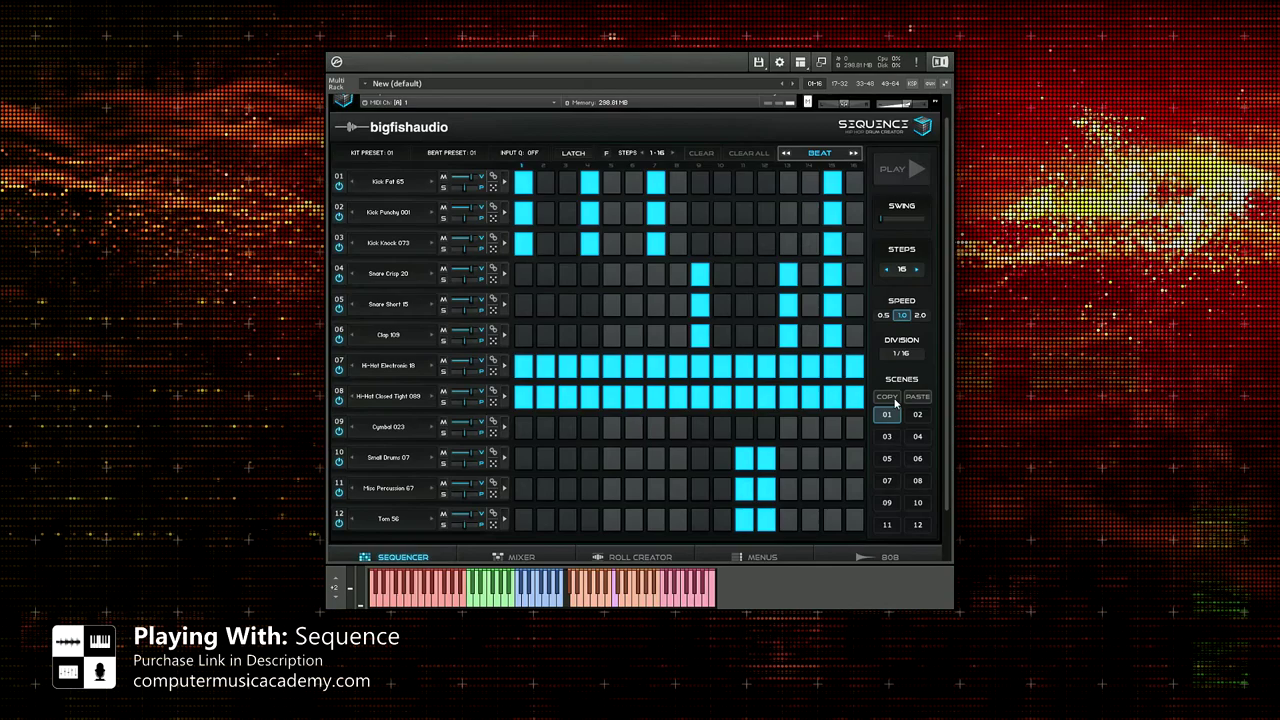
key(space)
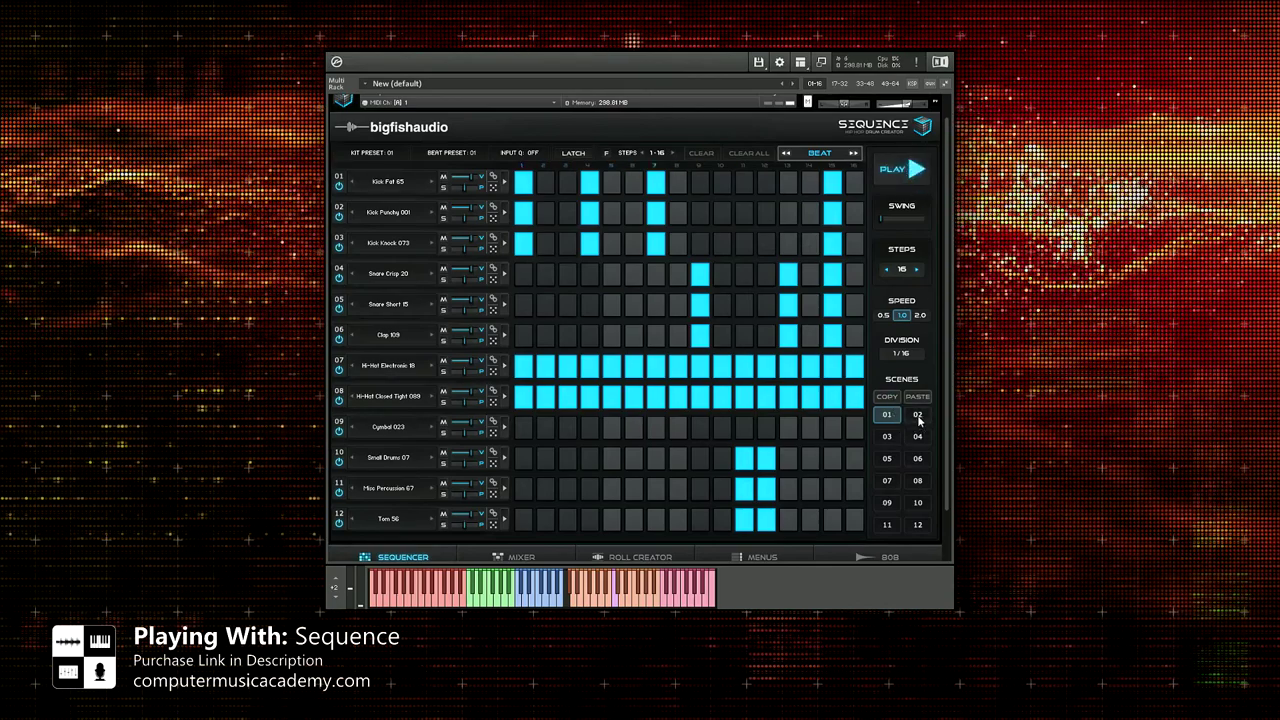
click(893, 437)
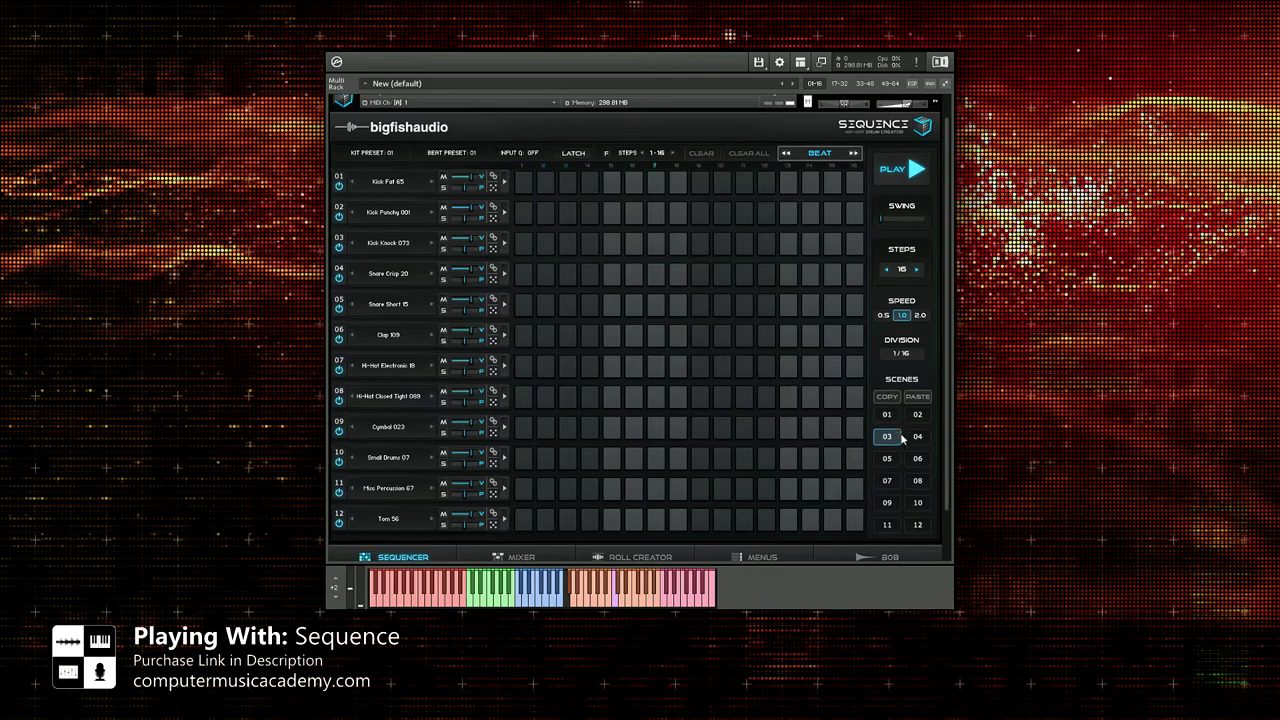
click(917, 396)
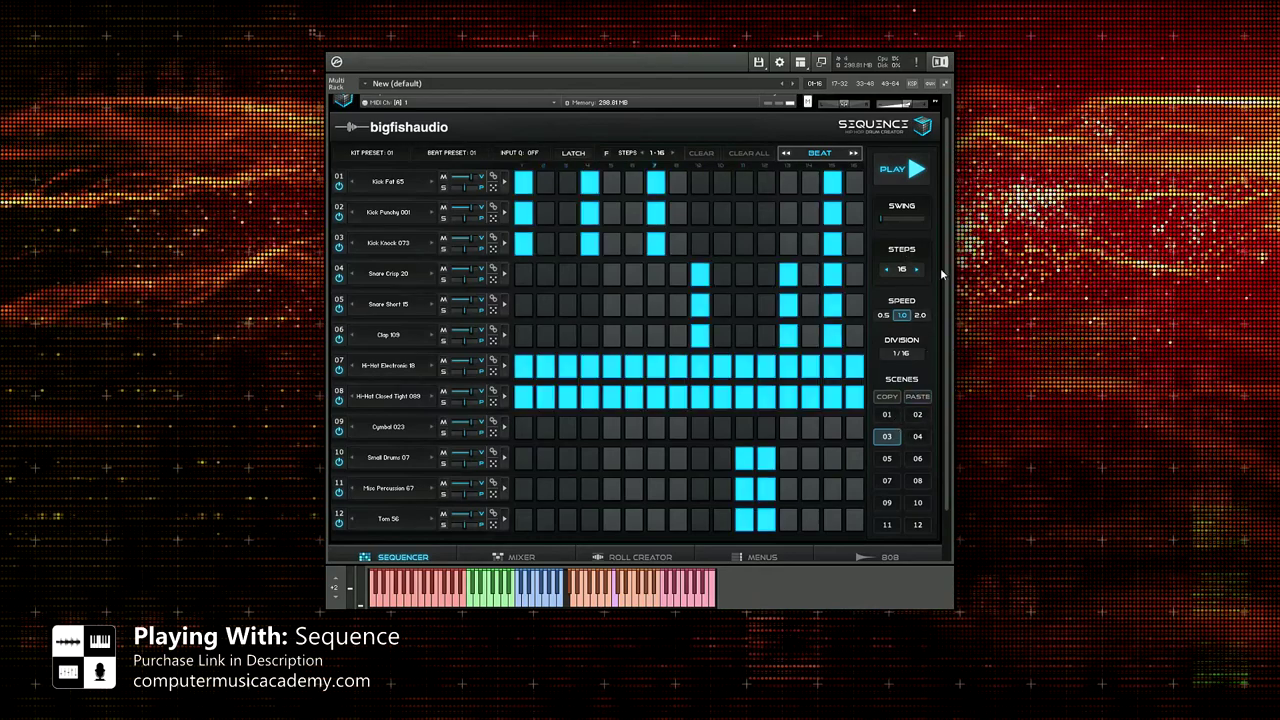
Step: Remove steps from the Hi-Hat Electronic 18, Hi-Hat Closed Tight 089 and Kick Knock 073 rows
click(855, 366)
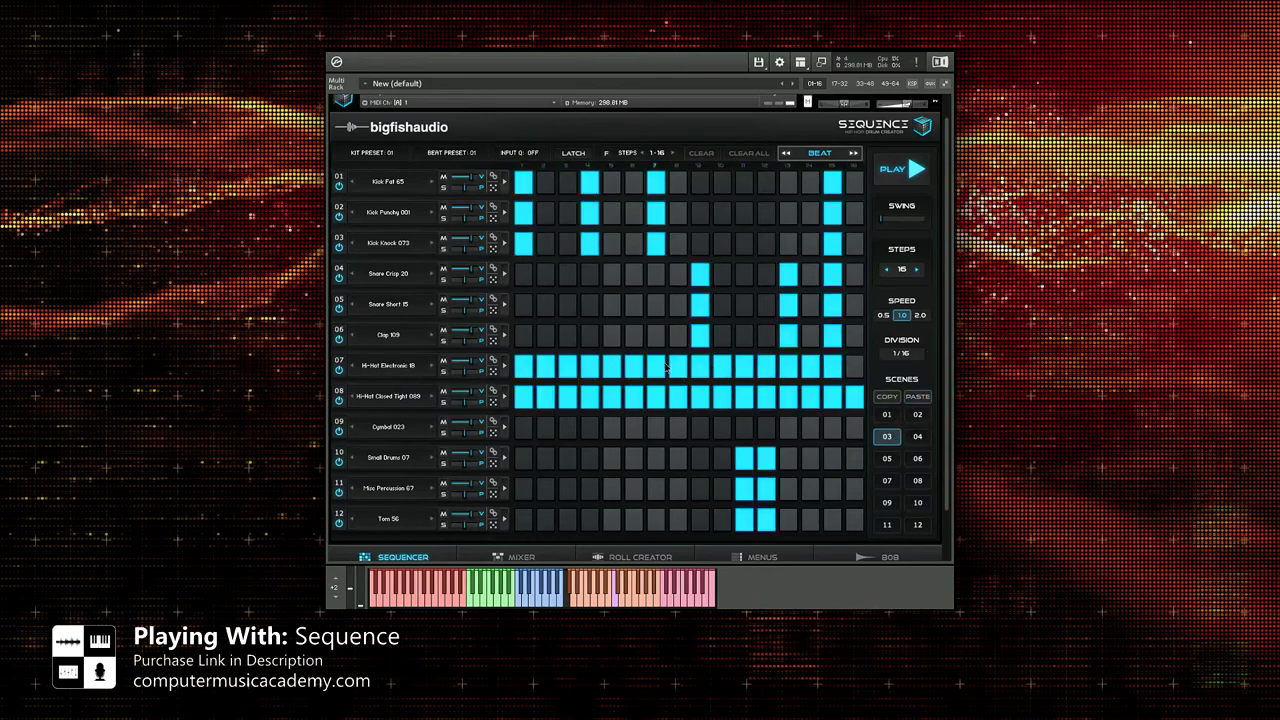
click(656, 366)
click(545, 366)
click(567, 366)
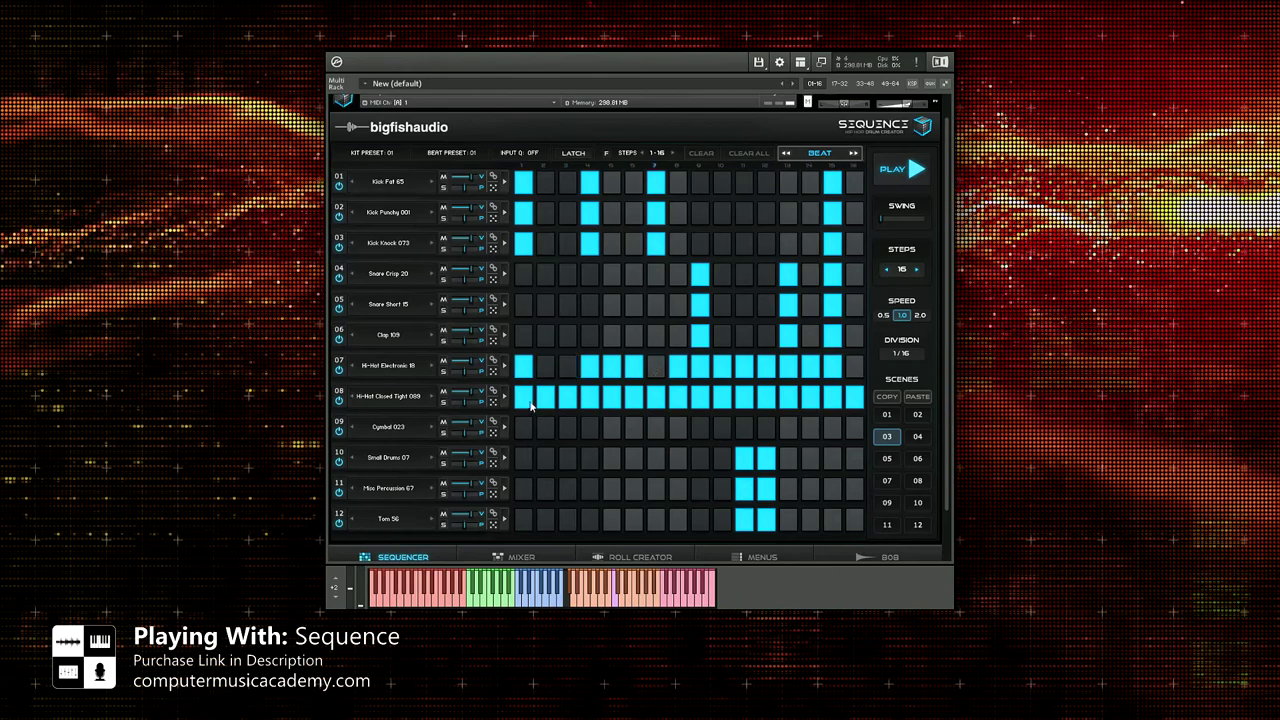
click(530, 402)
click(855, 398)
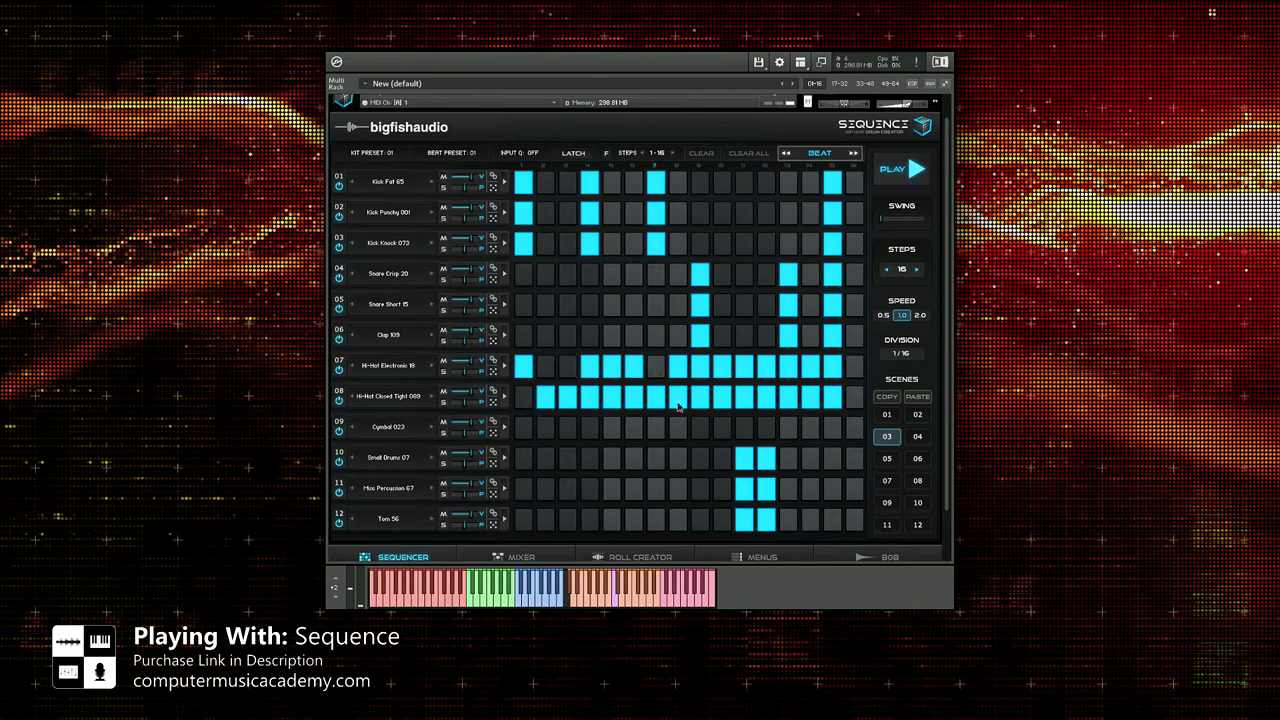
click(678, 398)
click(656, 398)
click(833, 243)
click(656, 243)
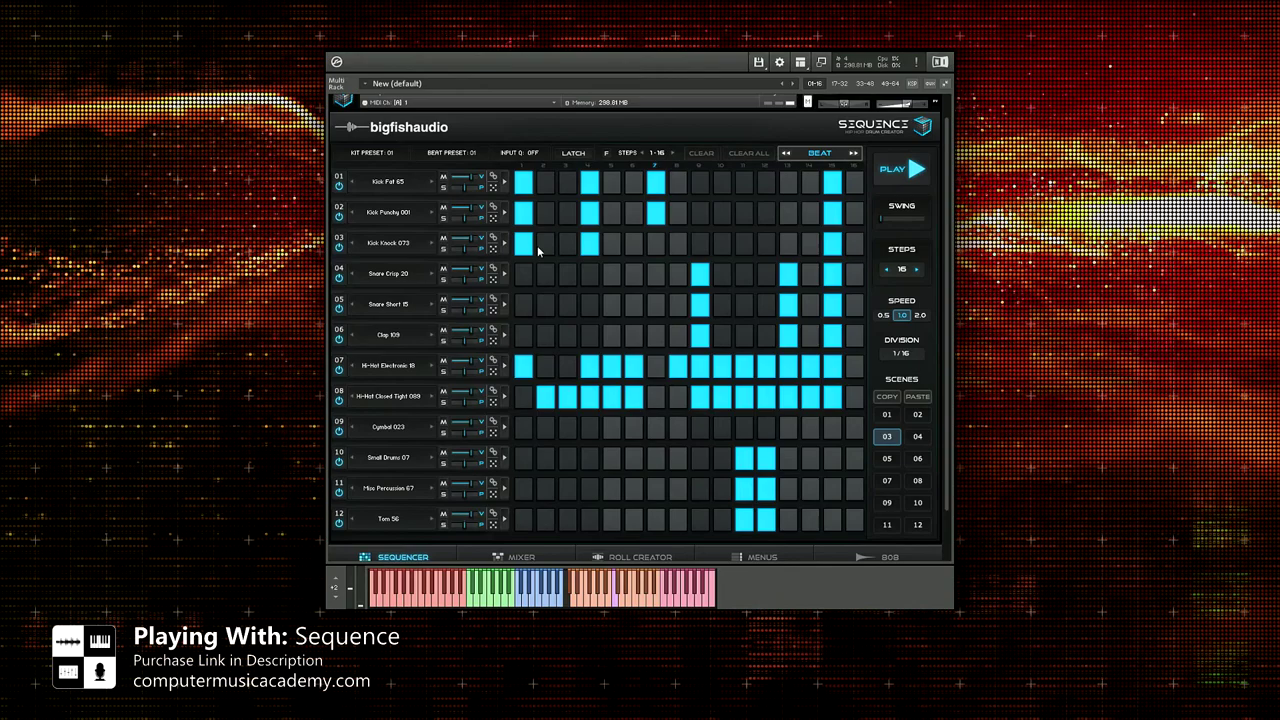
click(524, 244)
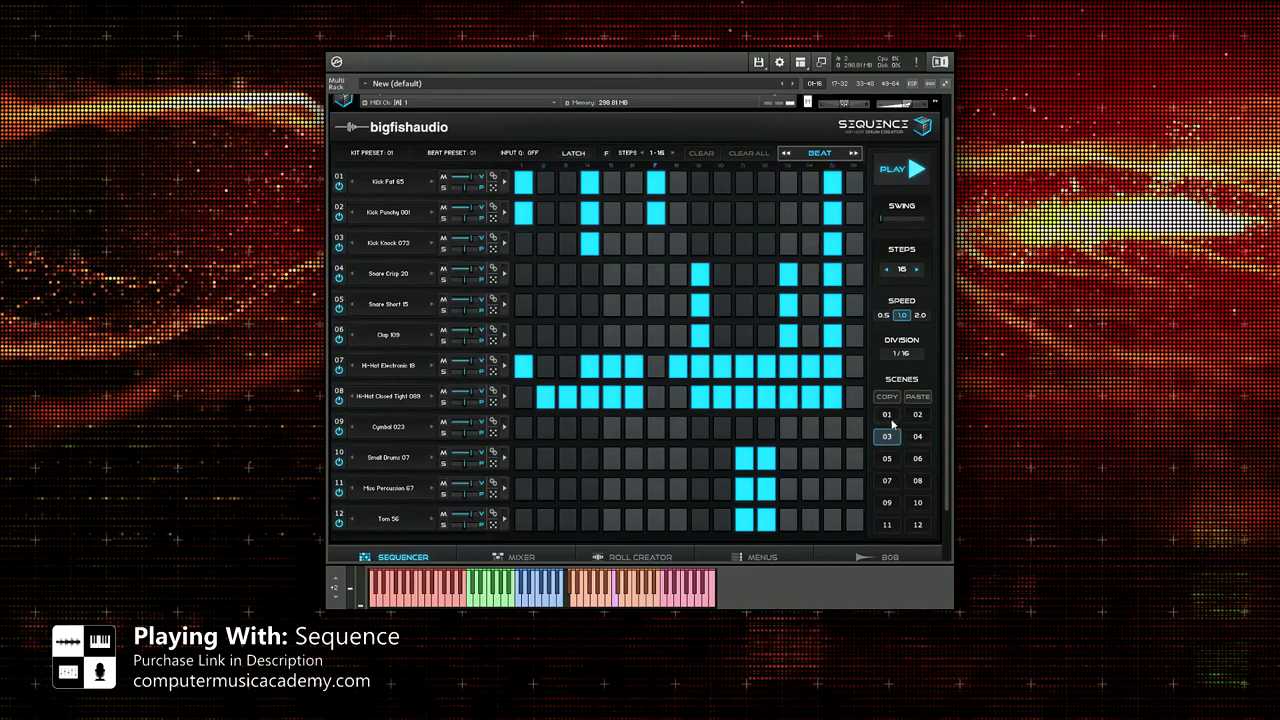
Step: Compare scenes 01 and 03, ending back on scene 01
click(887, 414)
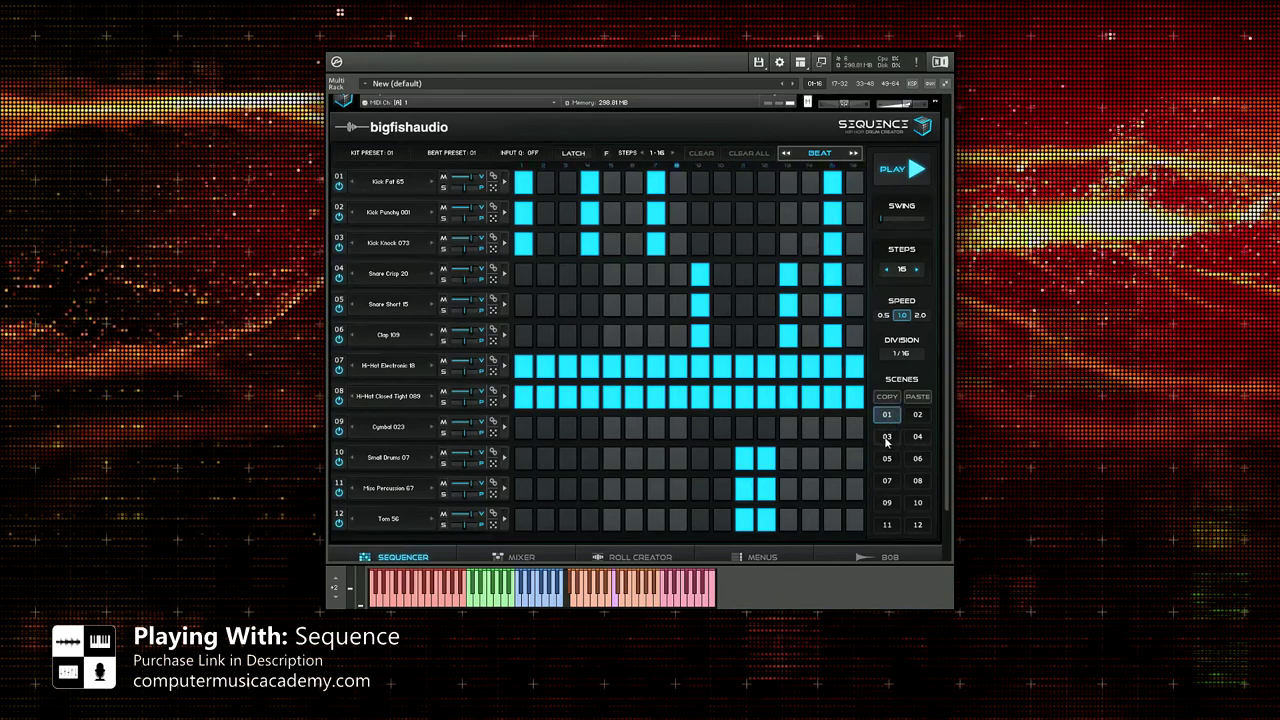
click(887, 437)
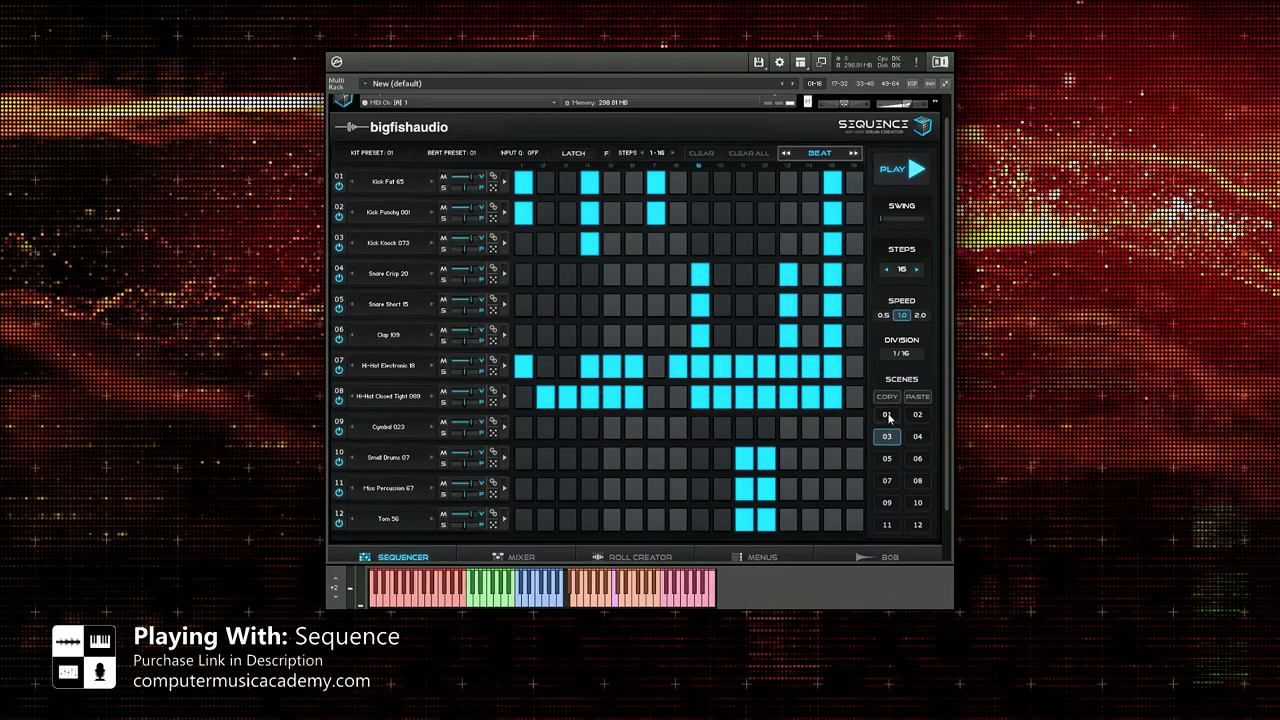
click(889, 418)
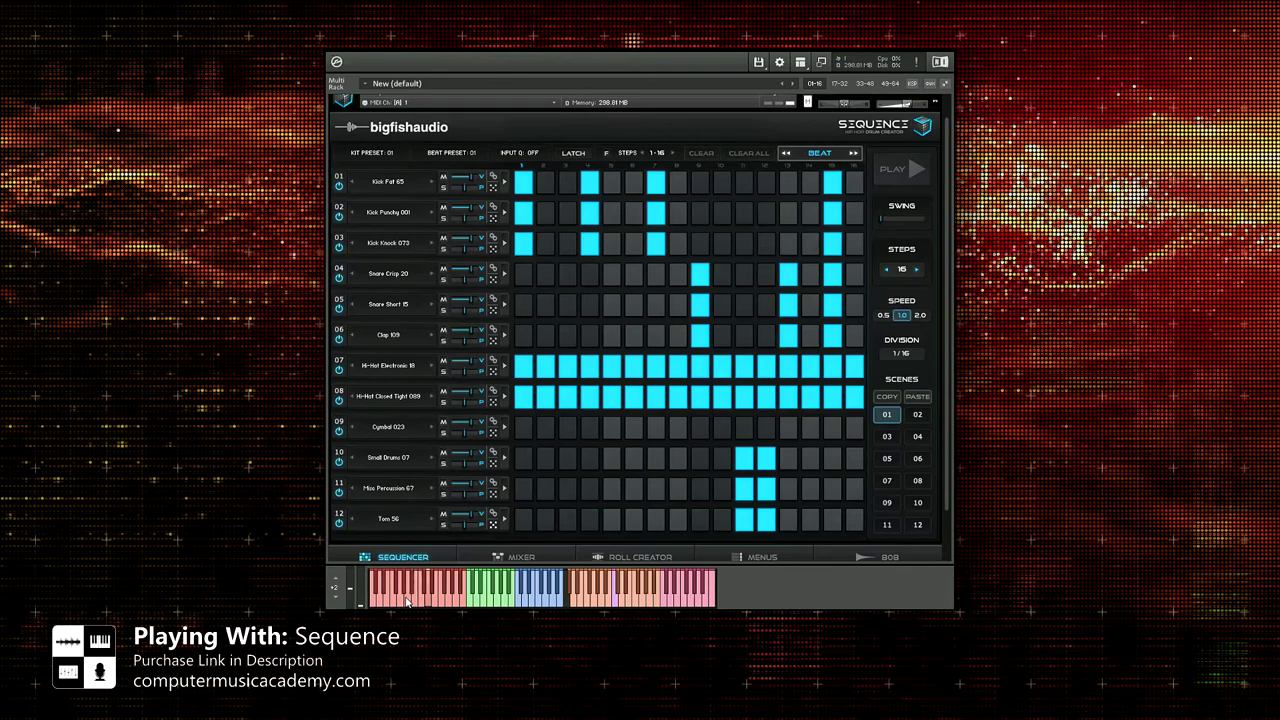
Step: Alternate between scenes 01 and 03 with the green keyswitch keys, ending on scene 03
click(477, 603)
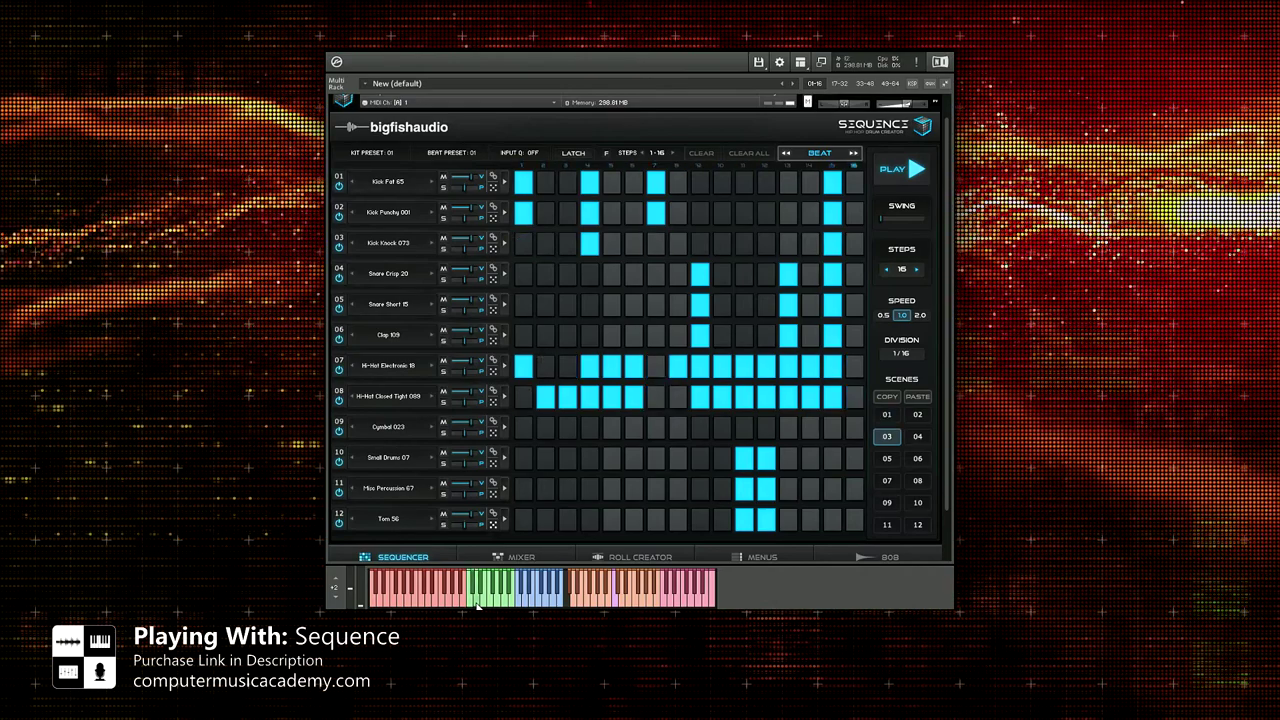
click(477, 605)
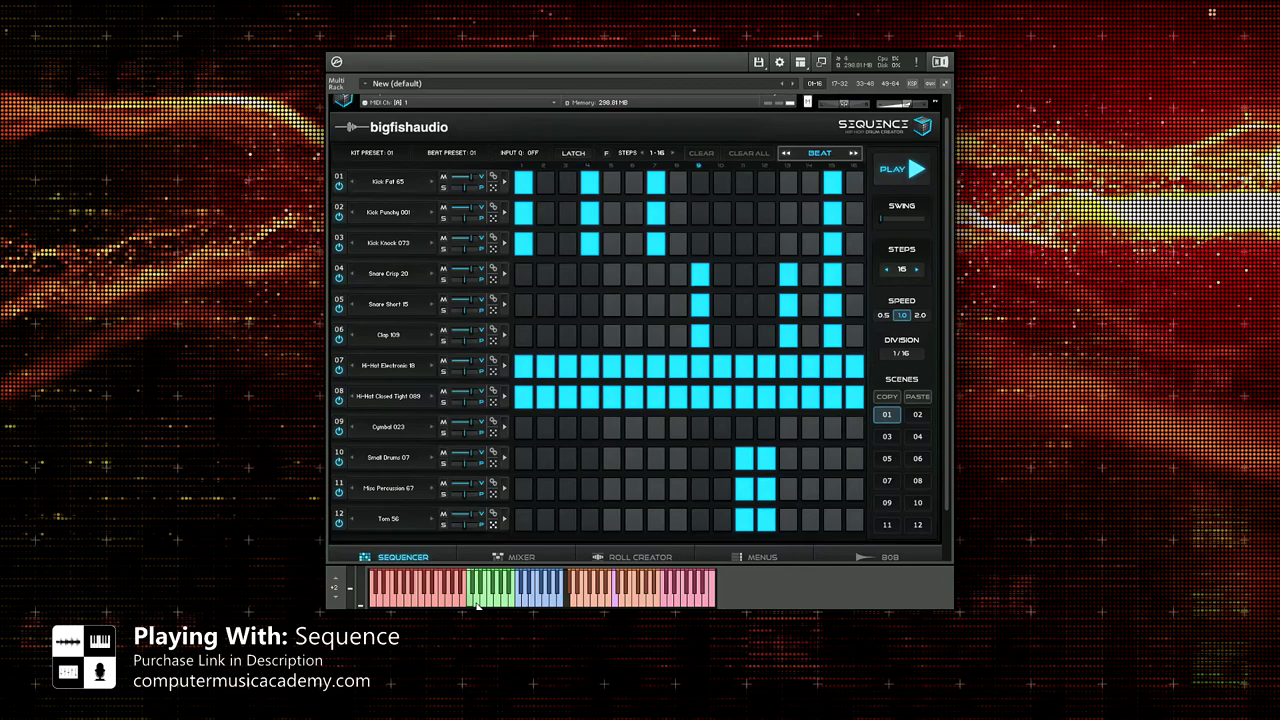
click(478, 605)
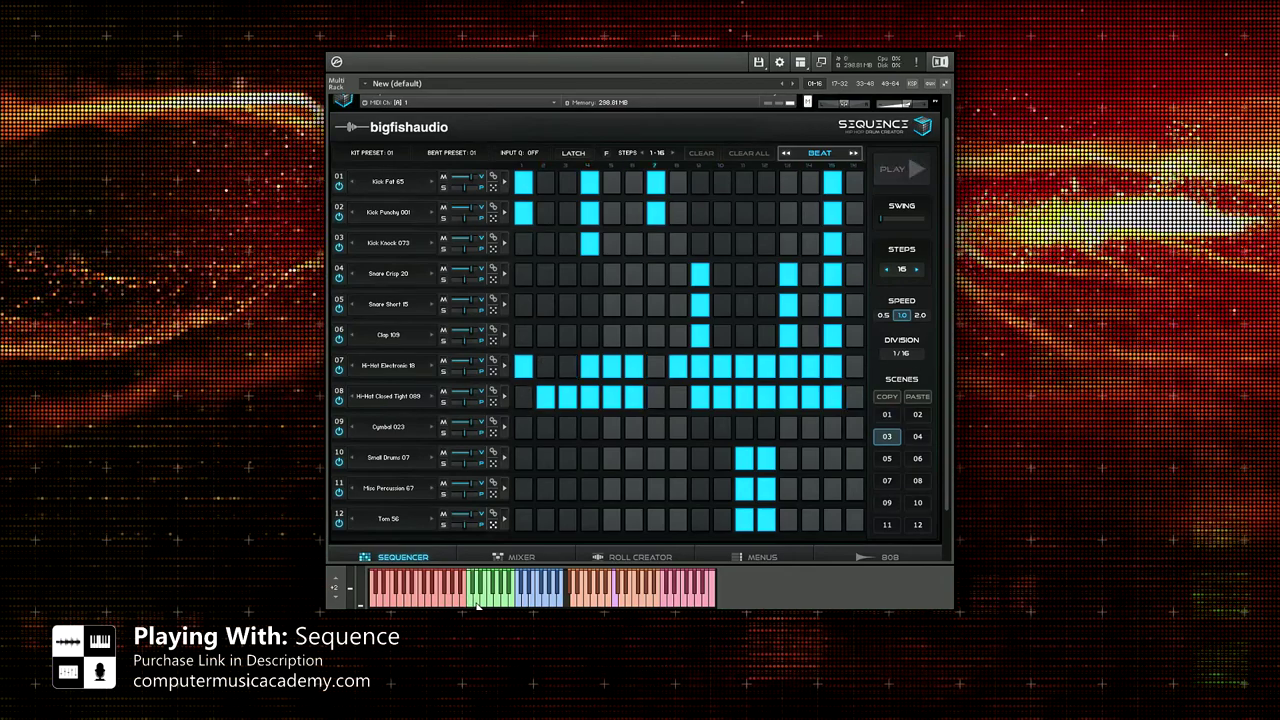
click(478, 605)
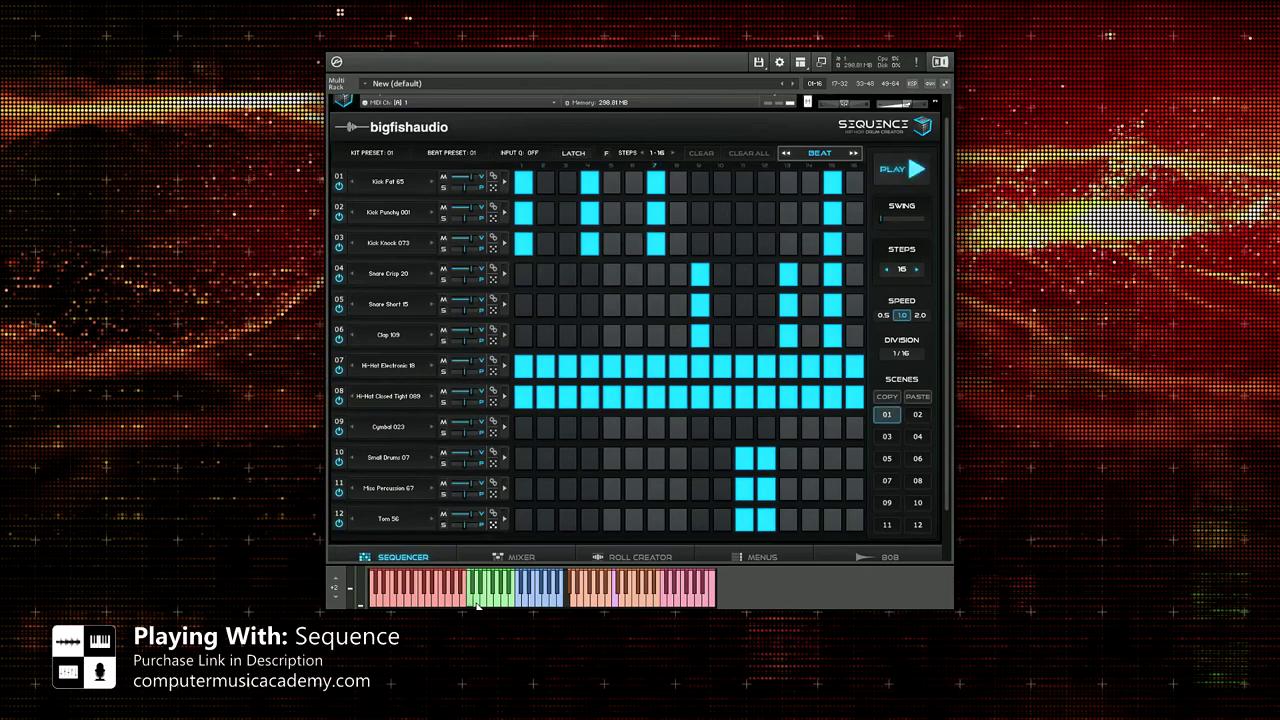
click(478, 605)
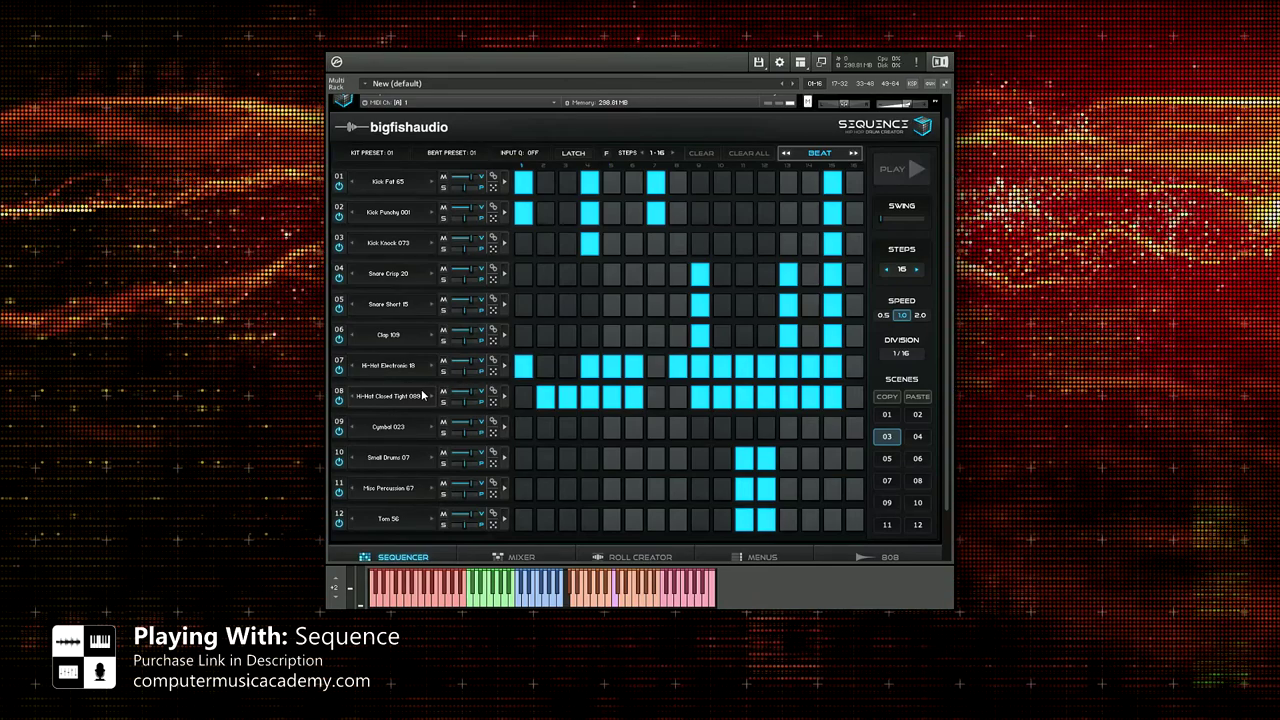
Step: Switch Sequence to its mixer page with the twelve drum channels and the EQ section
scroll(643, 250, down, 1)
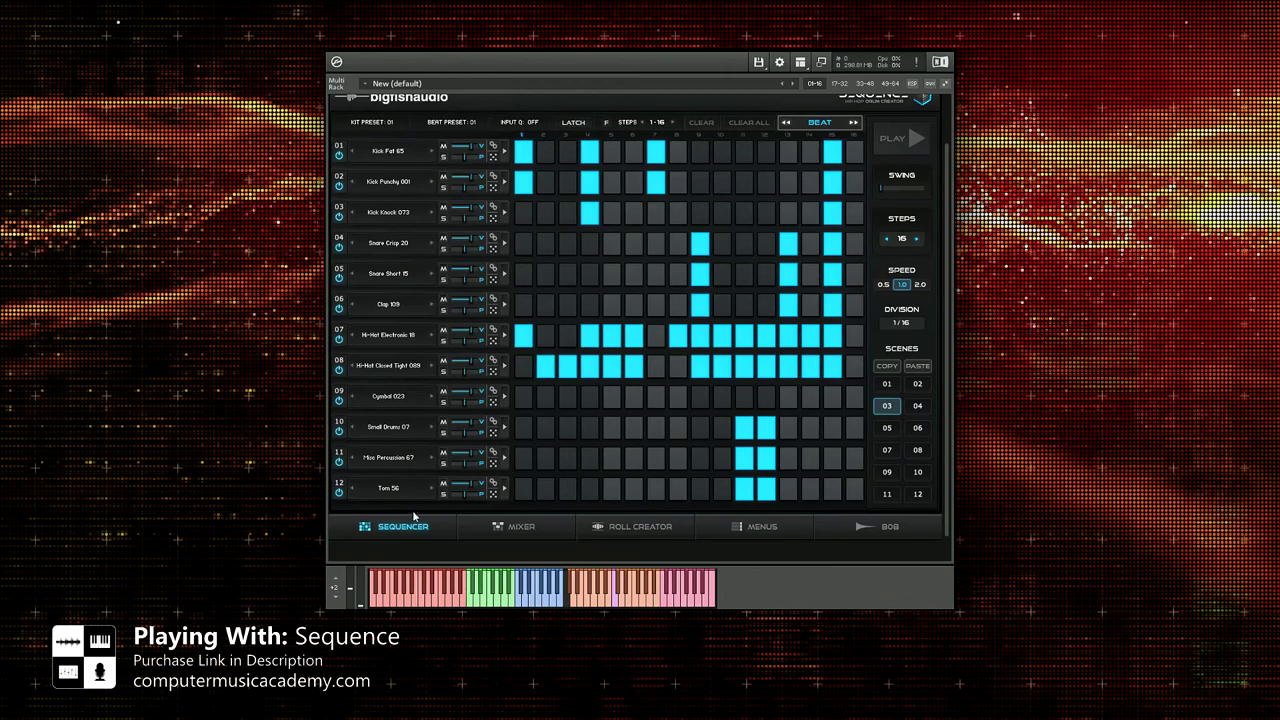
click(520, 526)
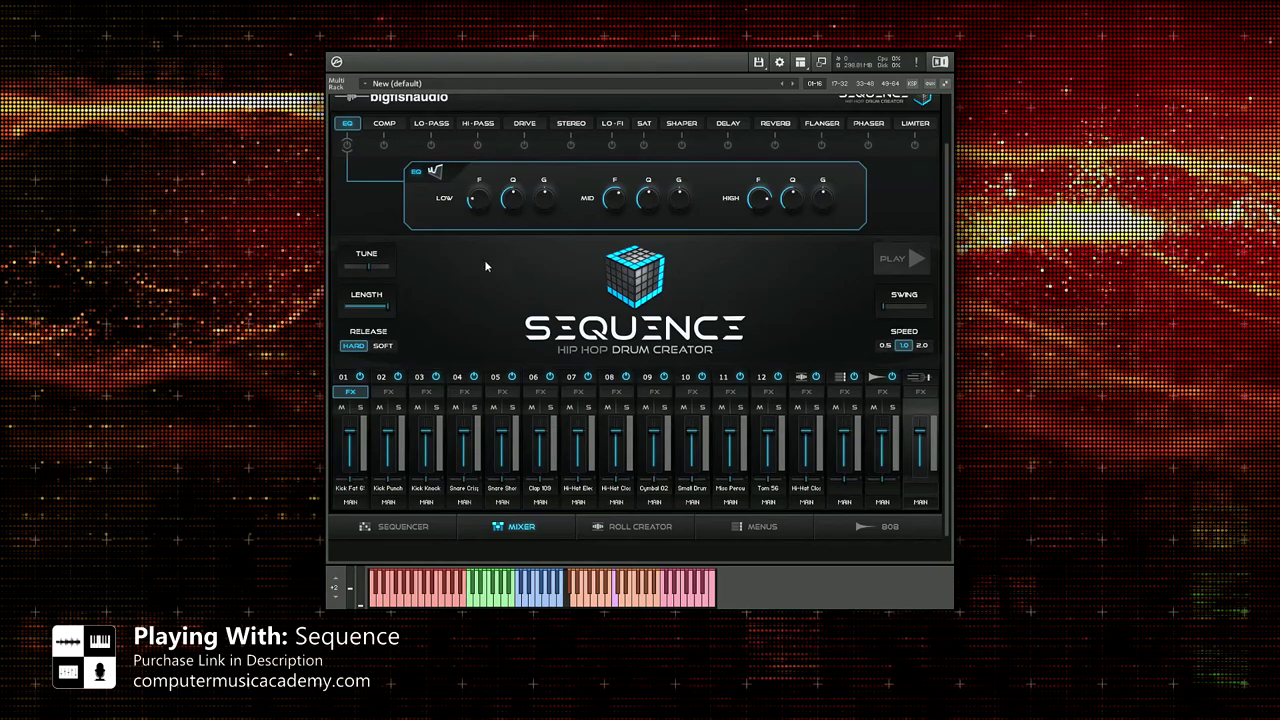
scroll(484, 259, up, 1)
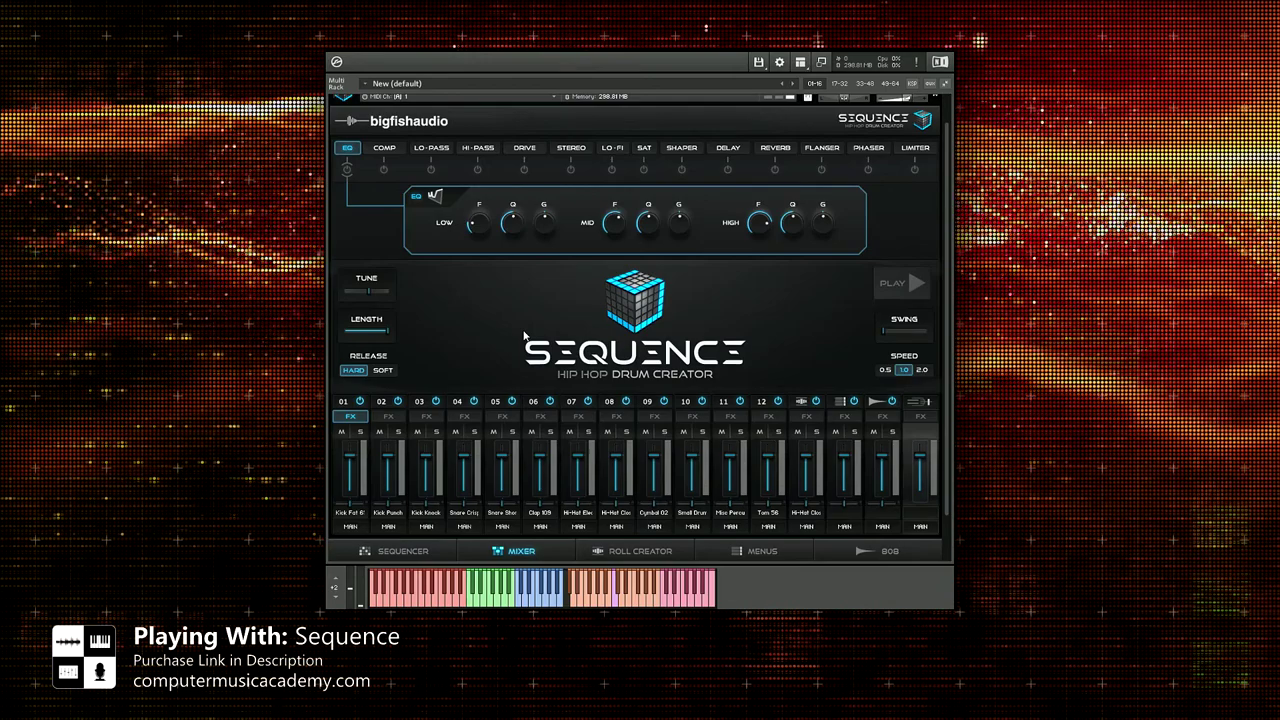
Step: Show channel 02's effect chain and briefly play then stop the pattern
click(391, 418)
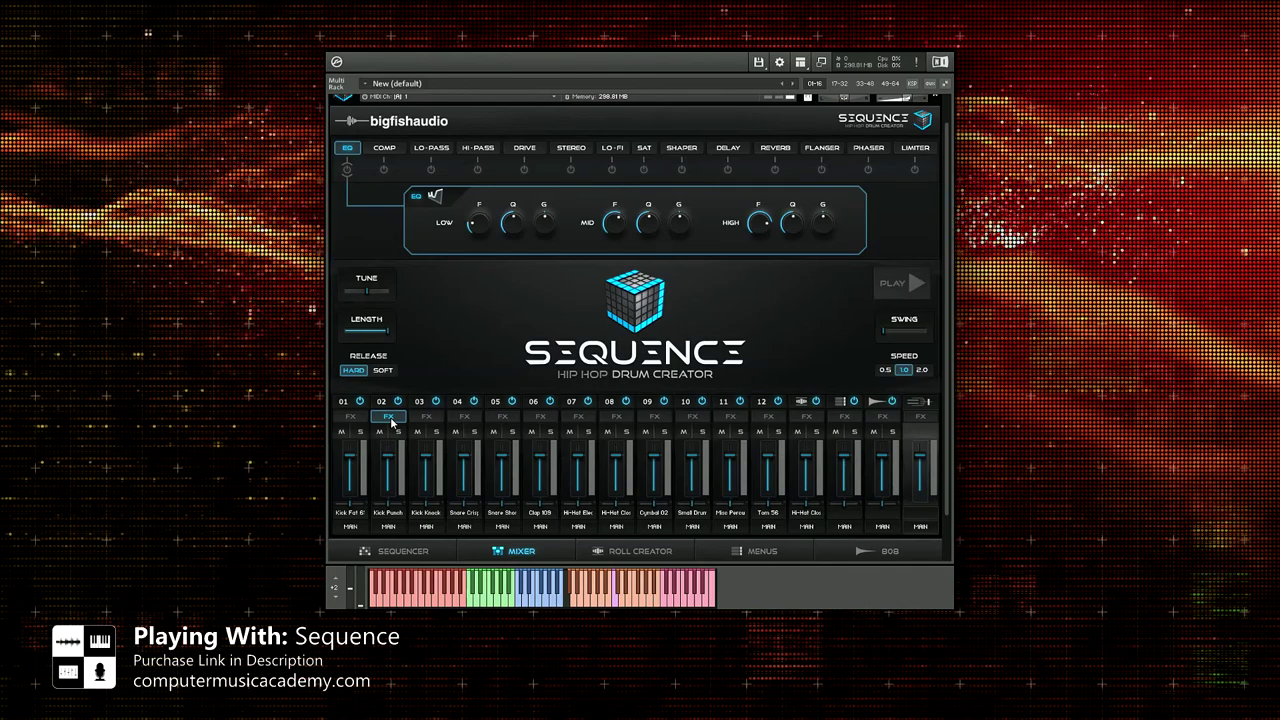
click(905, 288)
click(905, 288)
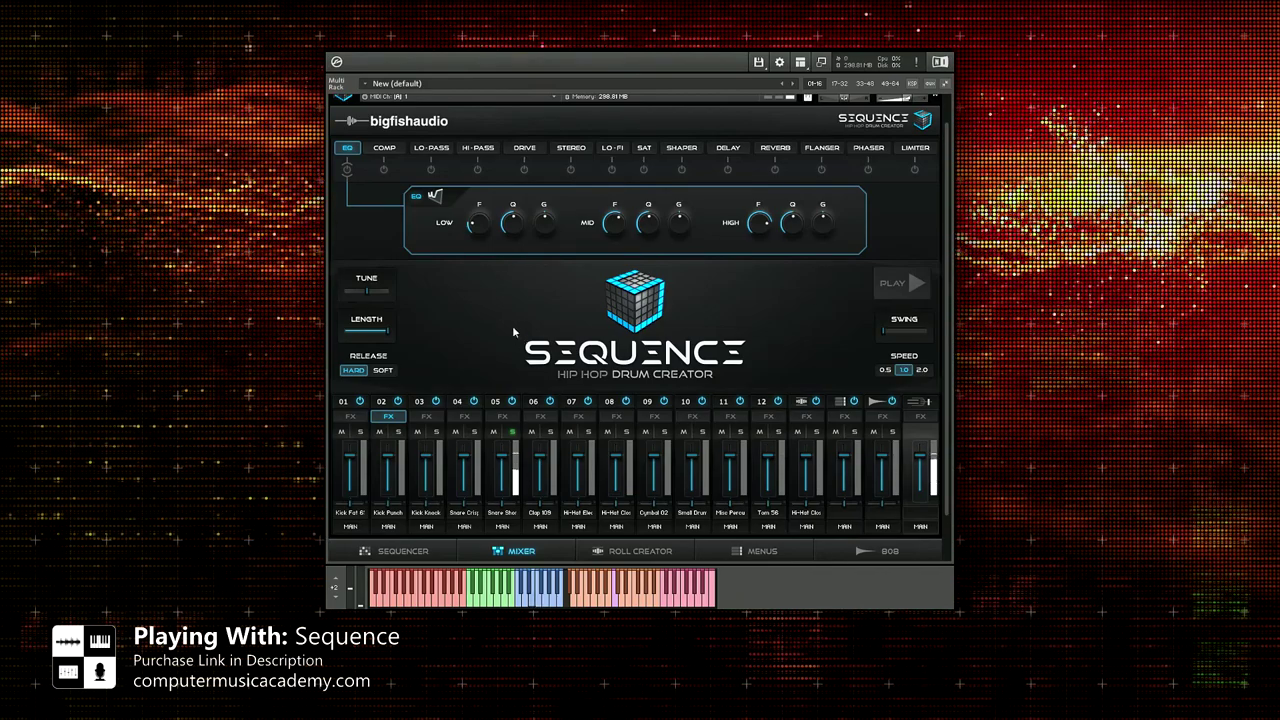
Step: Select channel 05's effect chain and bring up its compressor settings
click(502, 416)
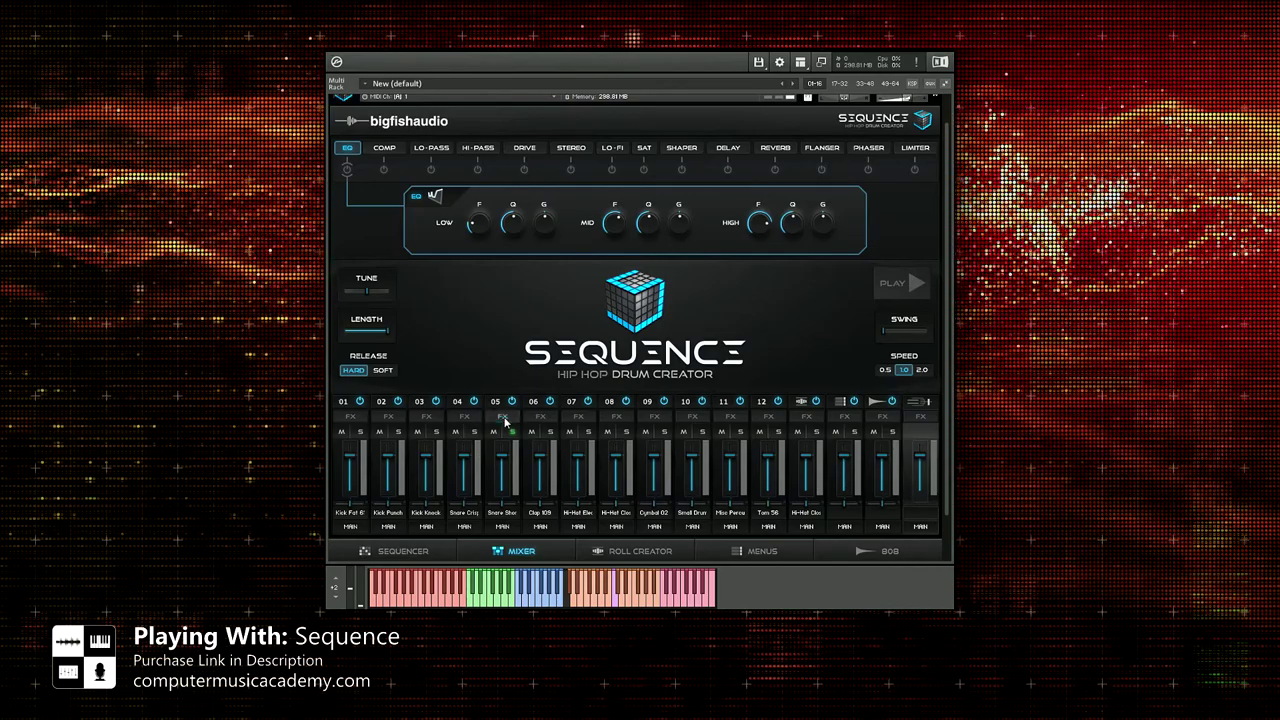
click(504, 418)
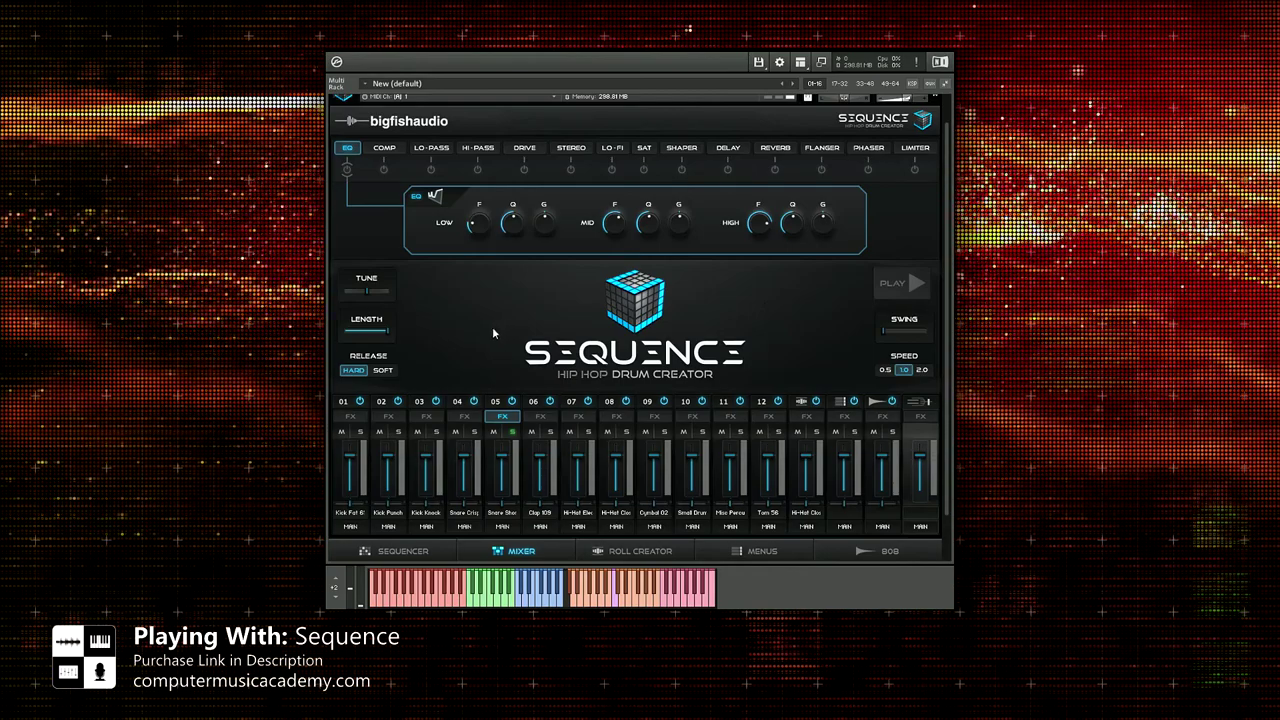
click(384, 170)
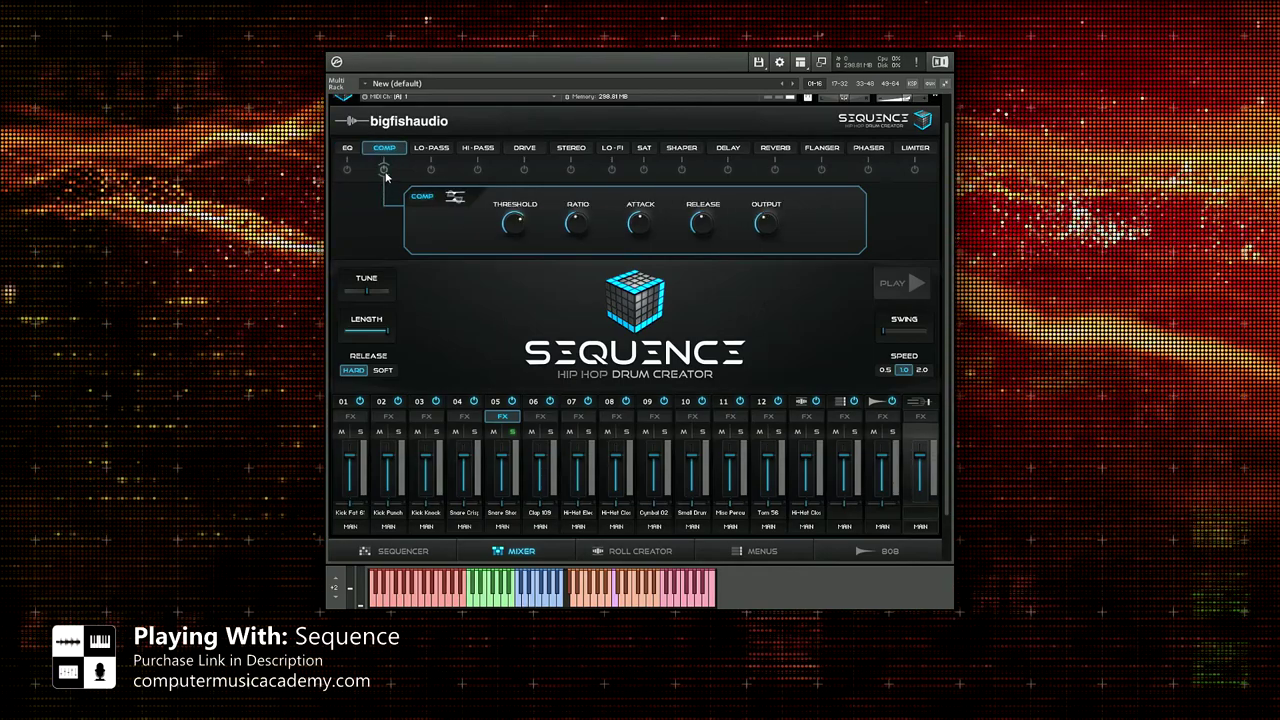
Step: Turn on channel 05's compressor with adjusted threshold, and raise Drive Clean to about 69% with output tweaked
click(385, 171)
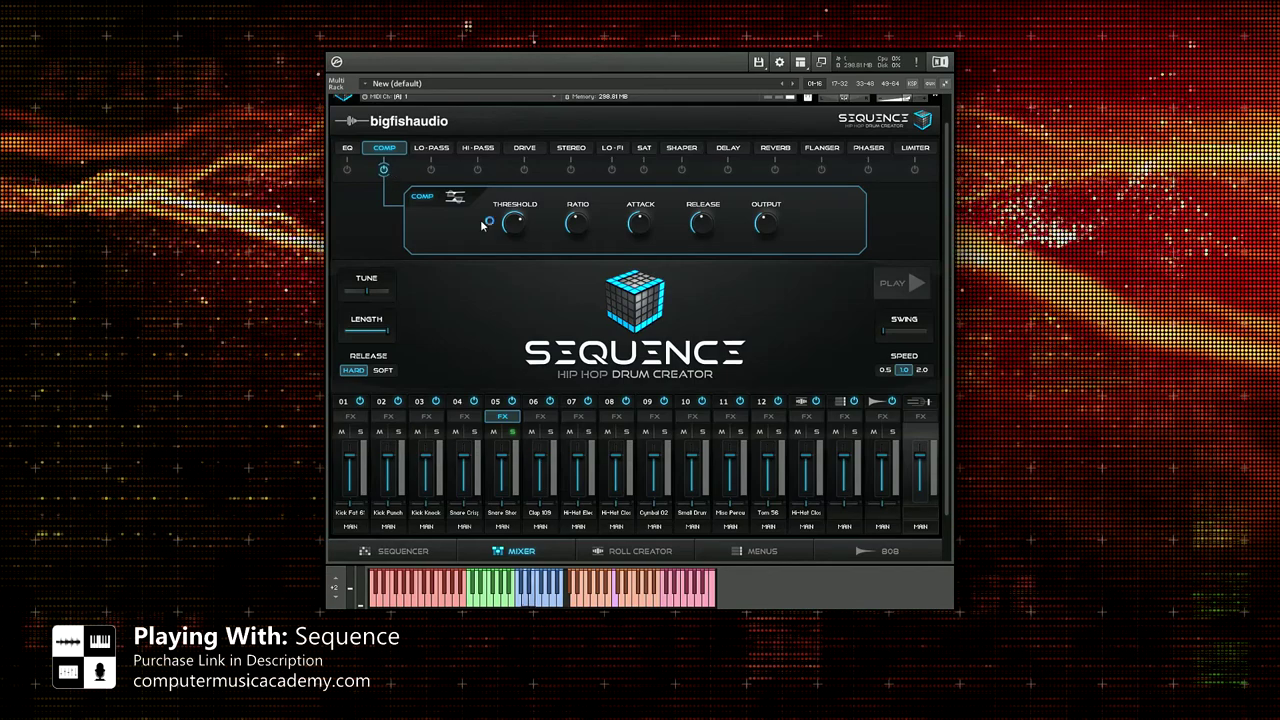
drag(765, 233, 769, 196)
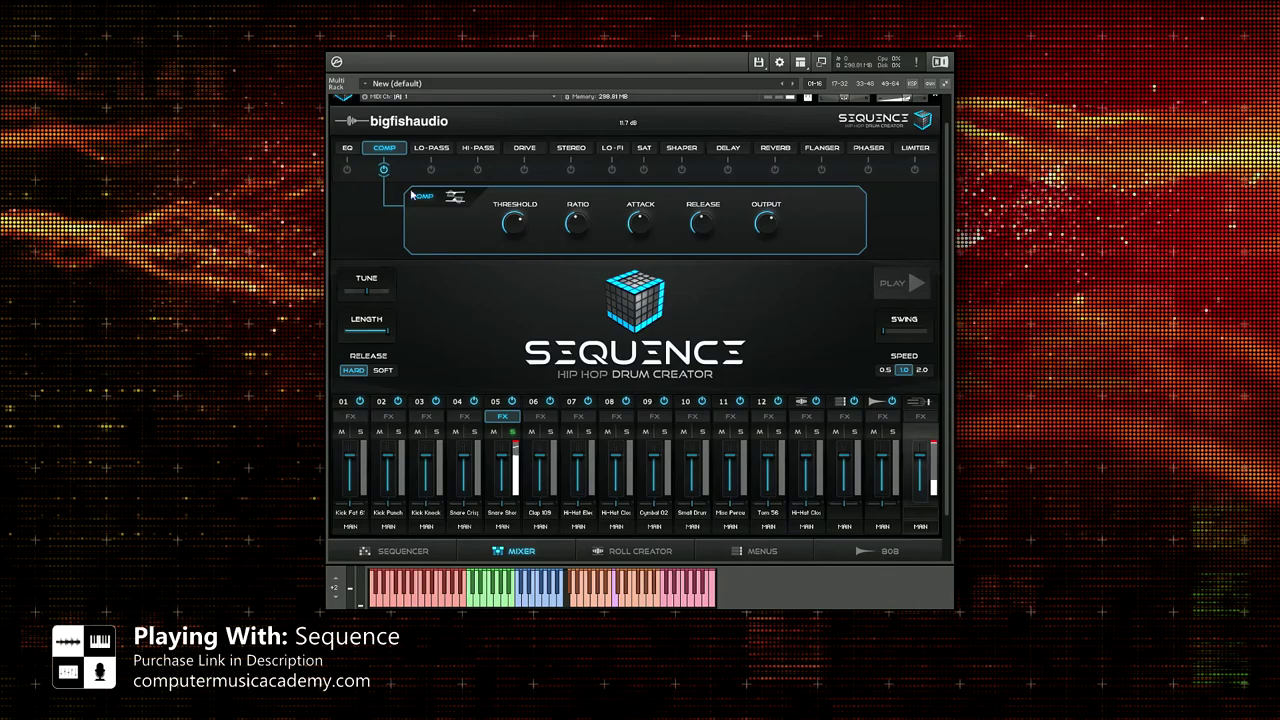
click(525, 148)
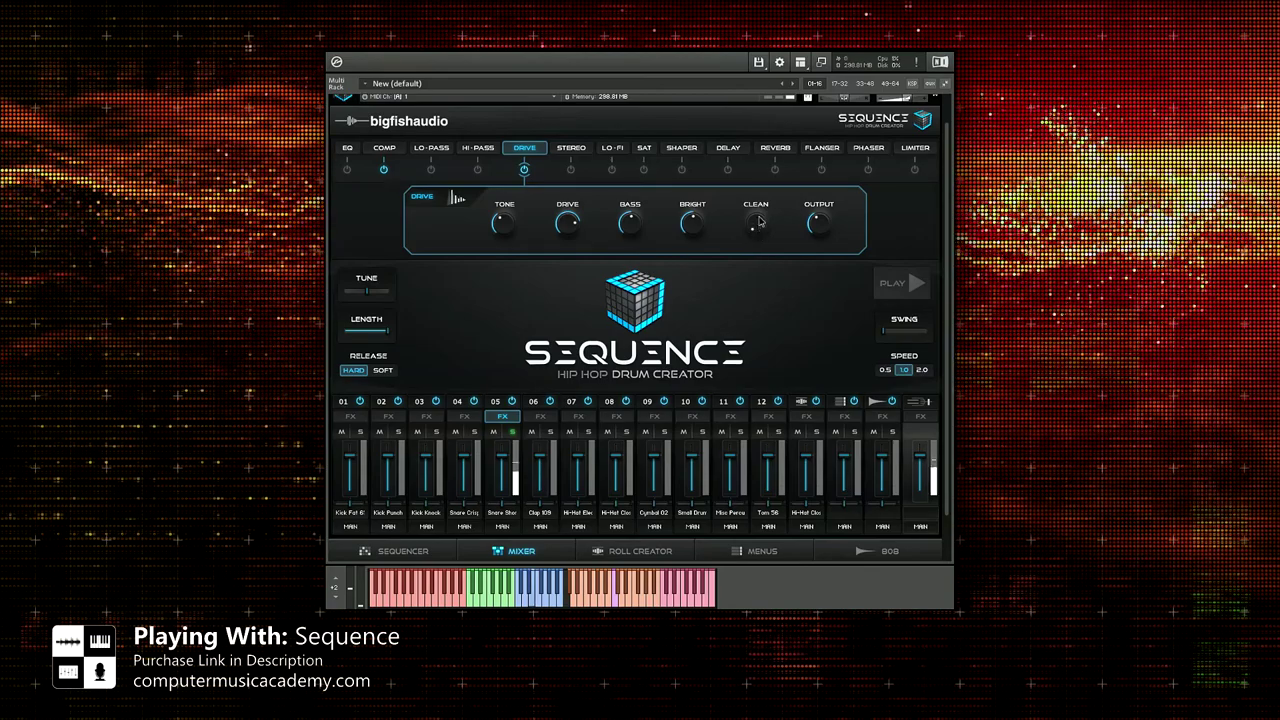
drag(760, 222, 766, 108)
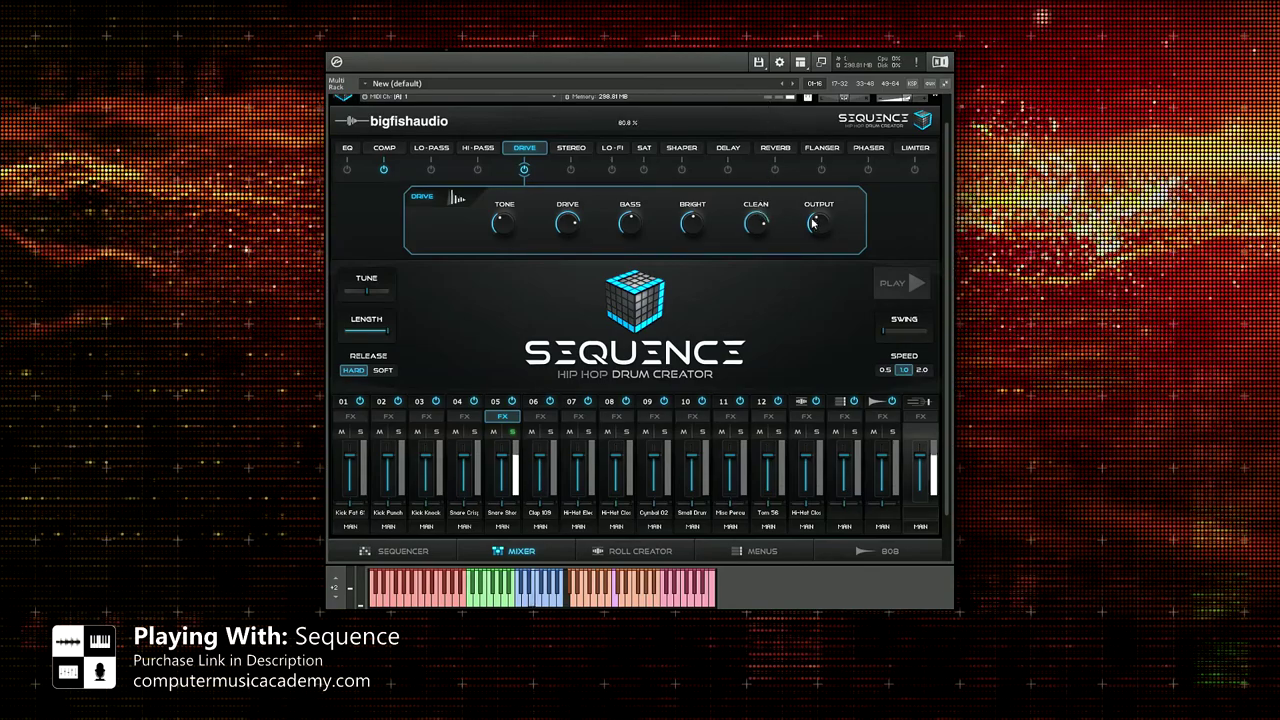
drag(819, 222, 830, 208)
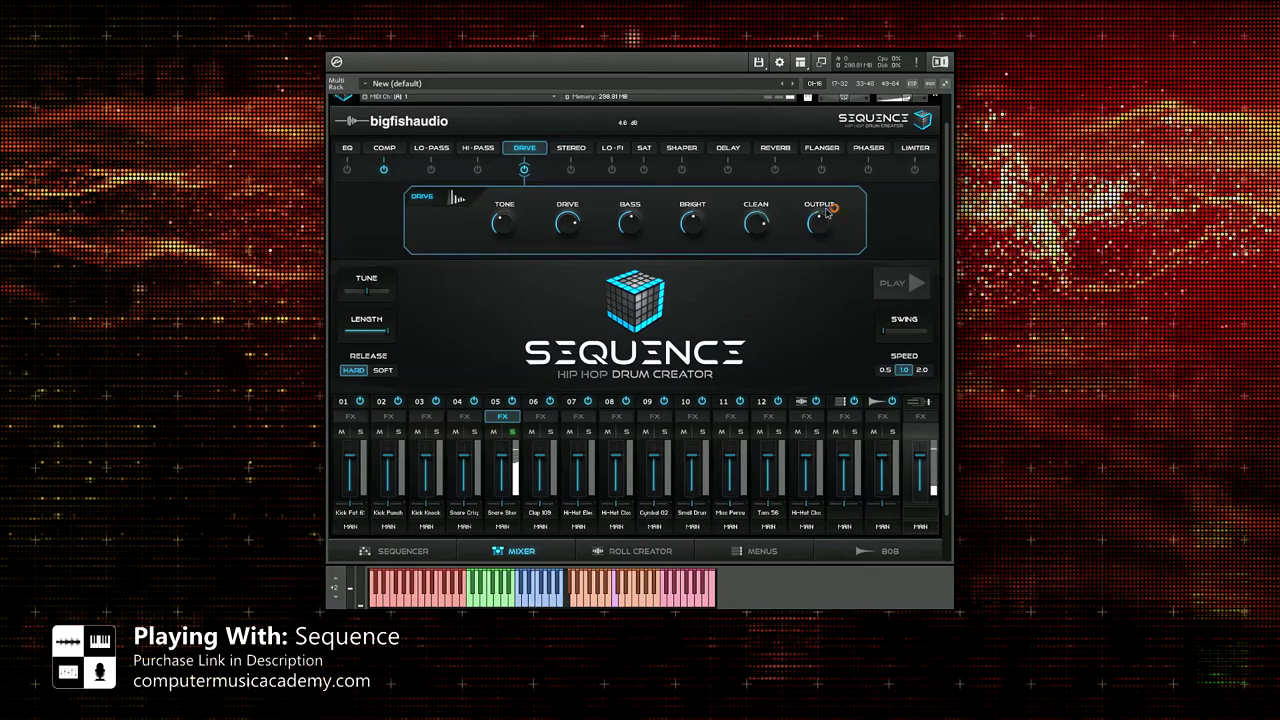
Step: Enable Lo-Fi on channel 05 with output 9.3 dB, sample rate about 24.6k Hz and bits about 2.7
click(612, 147)
click(612, 170)
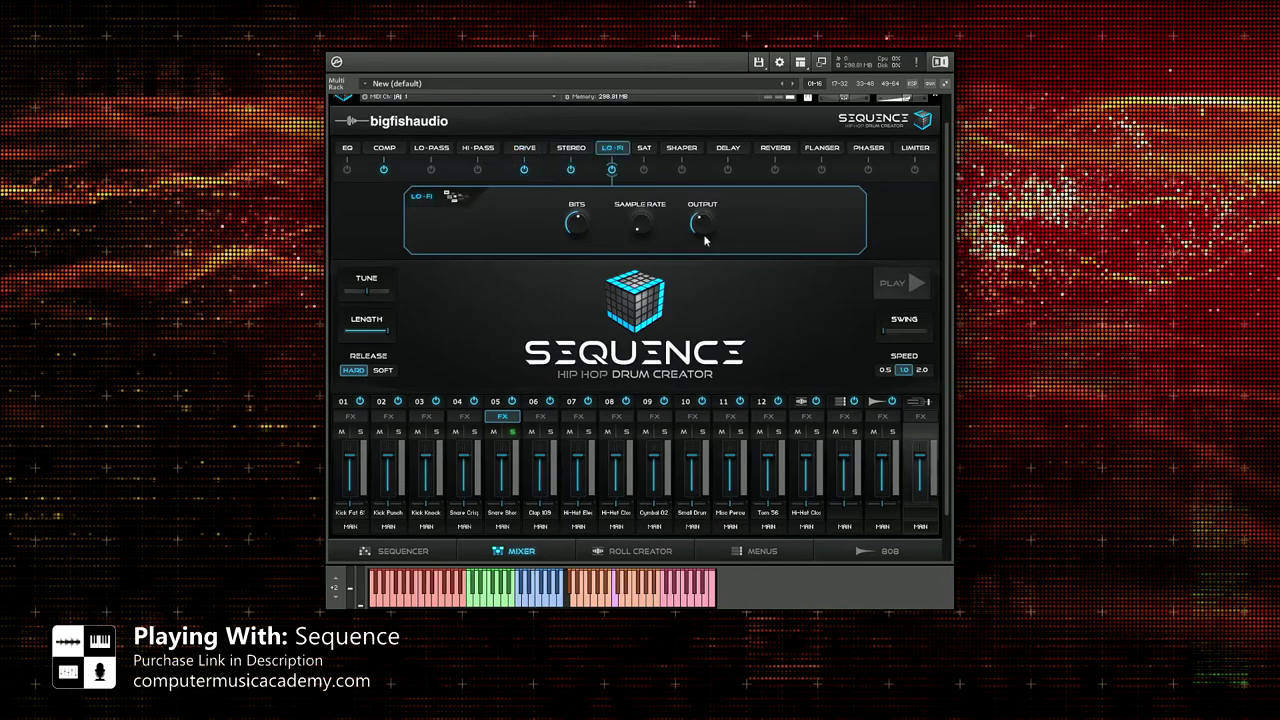
drag(702, 224, 704, 210)
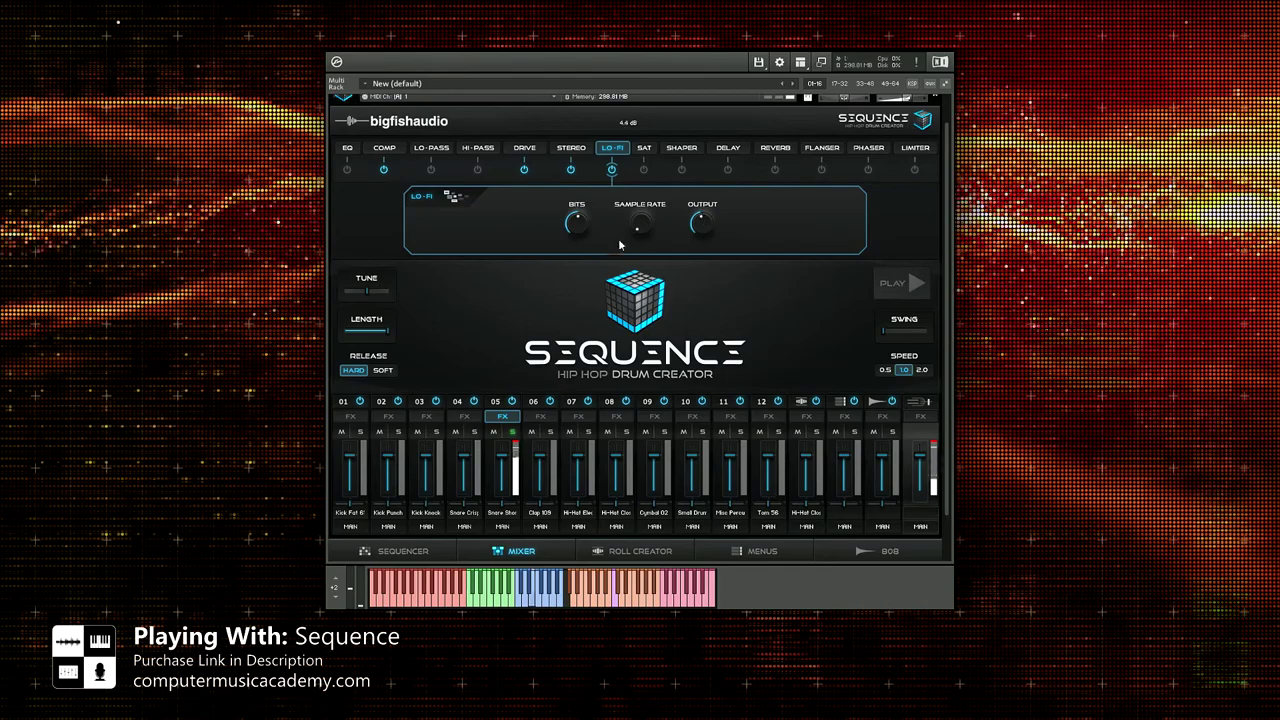
drag(641, 232, 643, 194)
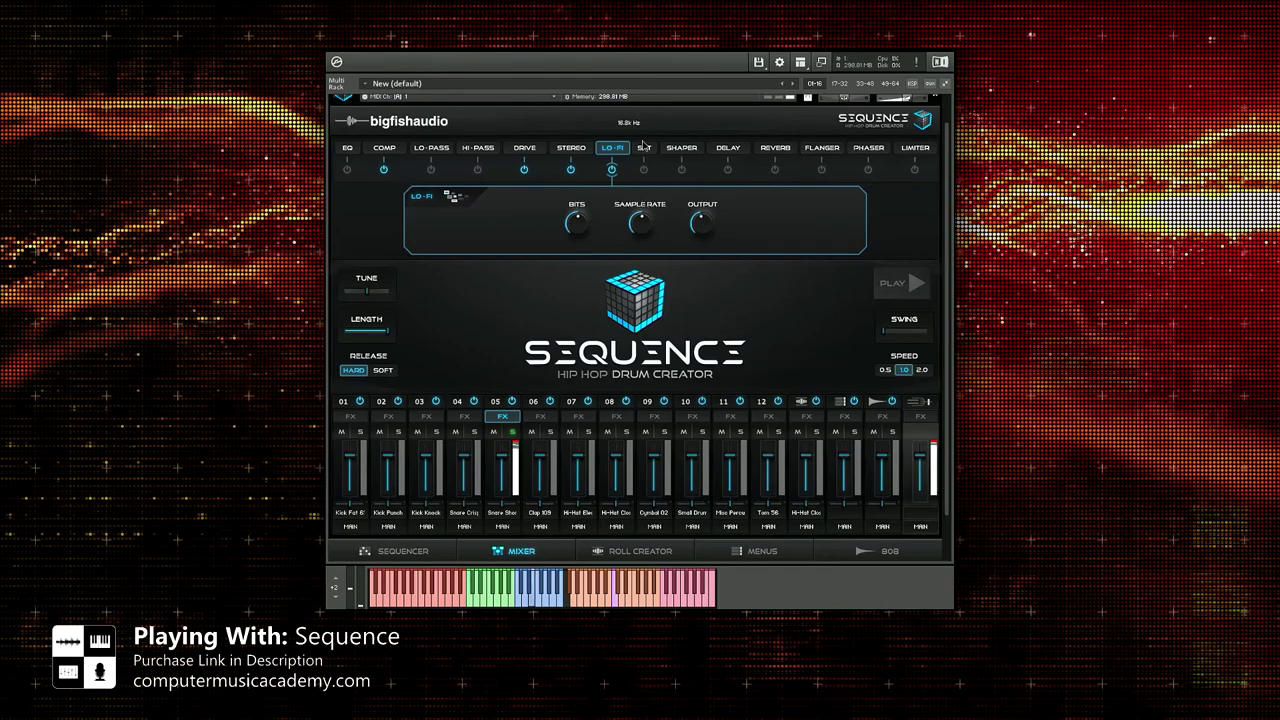
drag(644, 146, 657, 79)
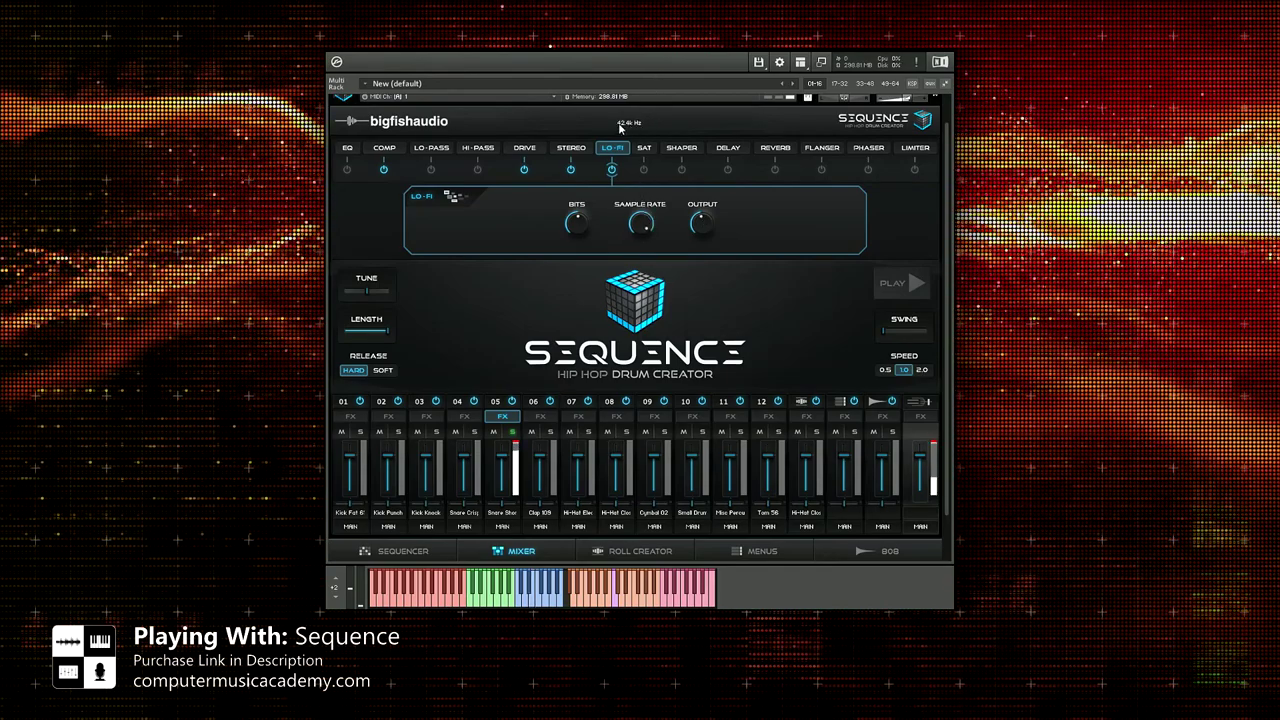
drag(626, 161, 645, 297)
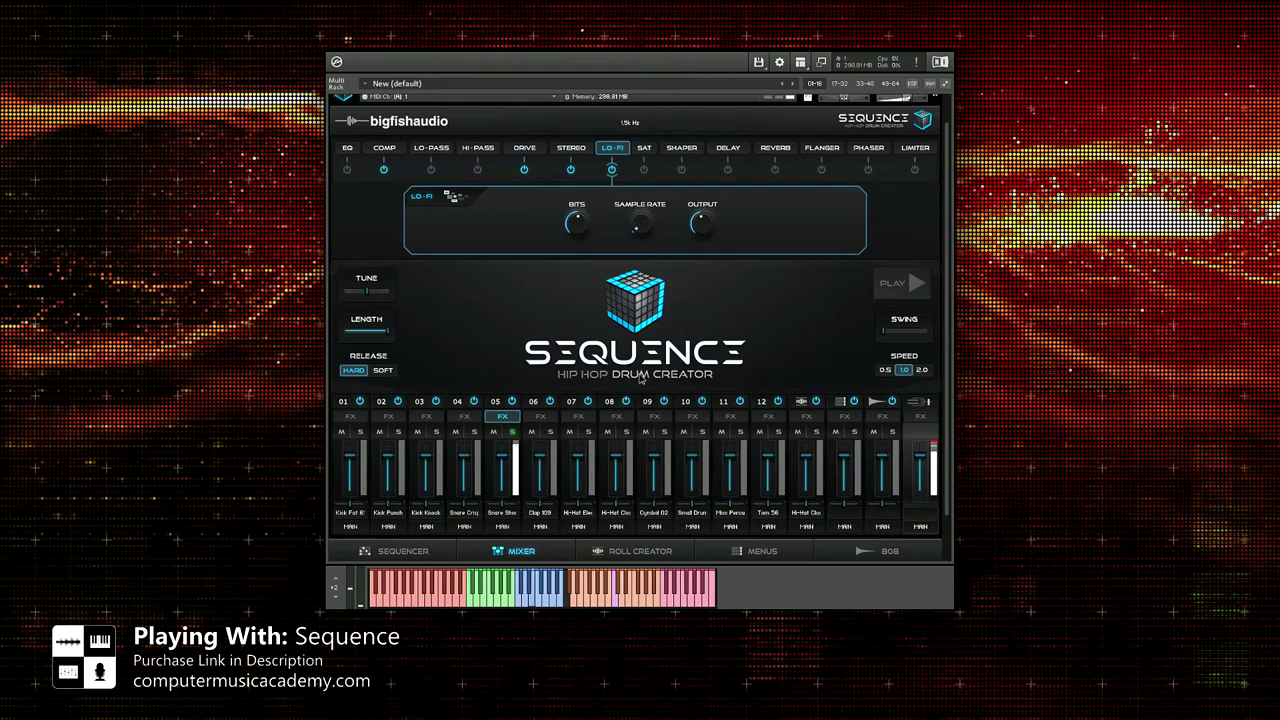
drag(575, 225, 573, 283)
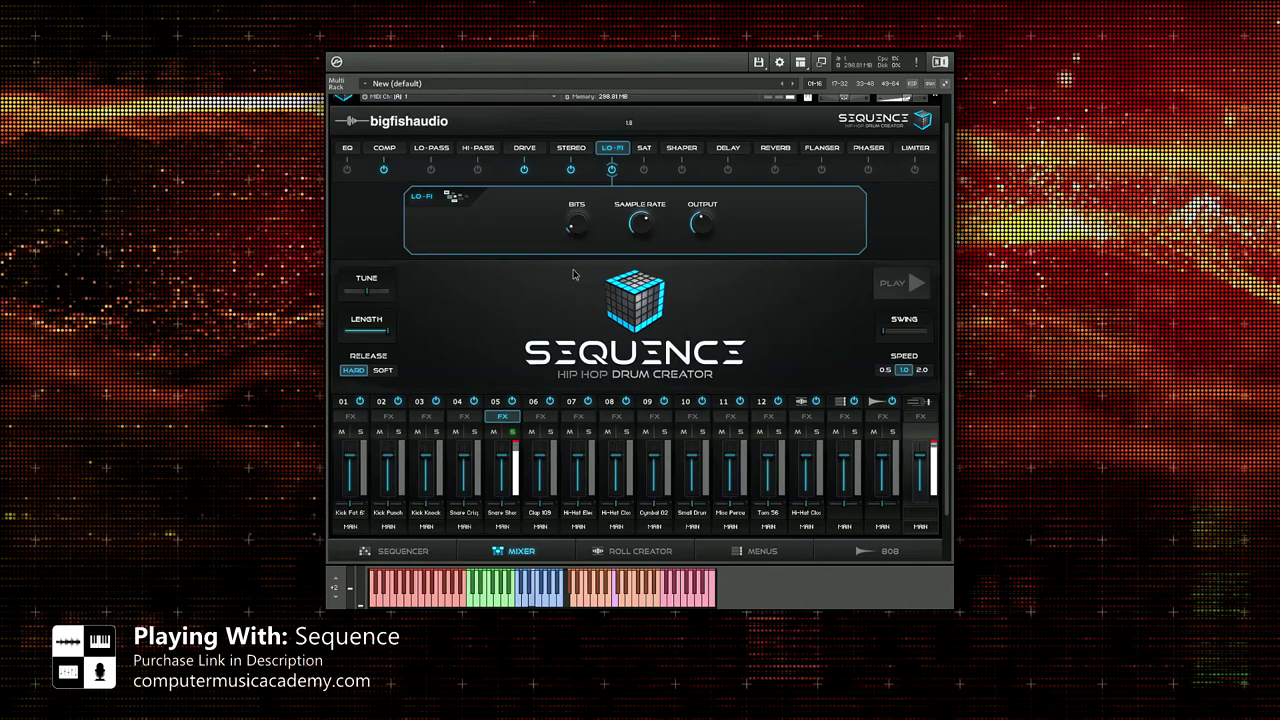
Step: Set the delay time to 1/64 T, switch on the limiter, and audition the pattern
click(681, 147)
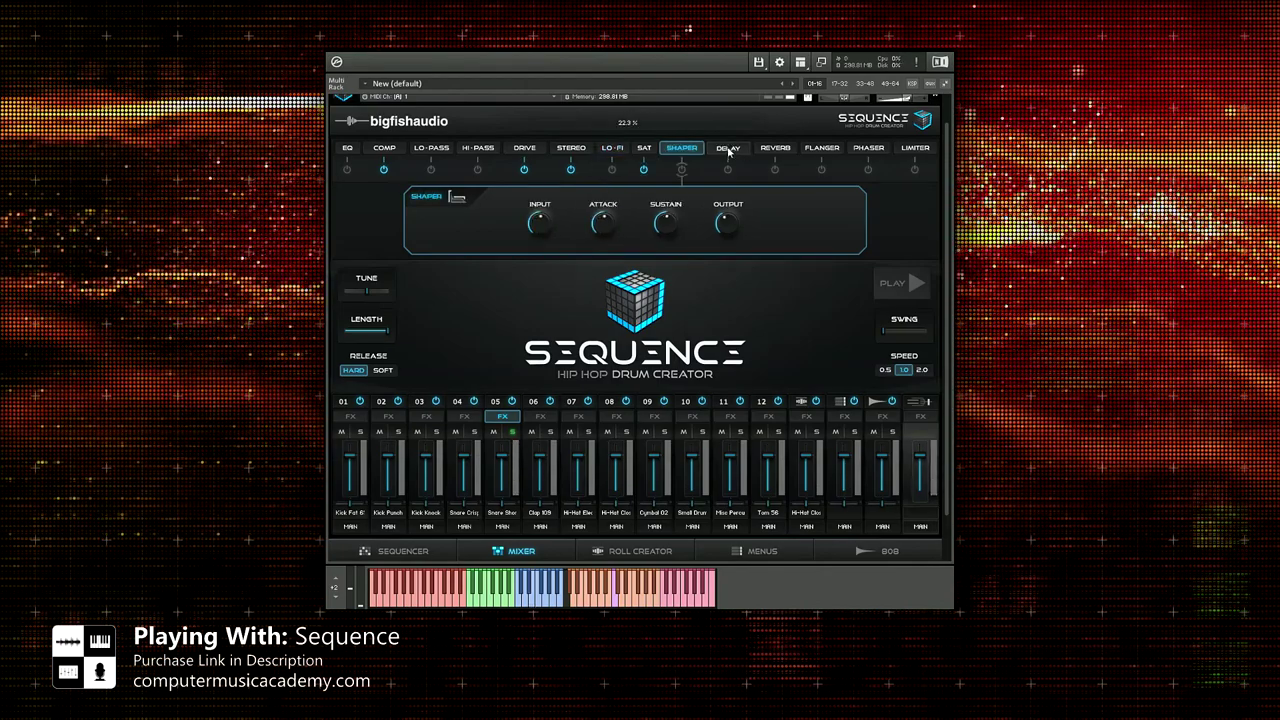
click(728, 148)
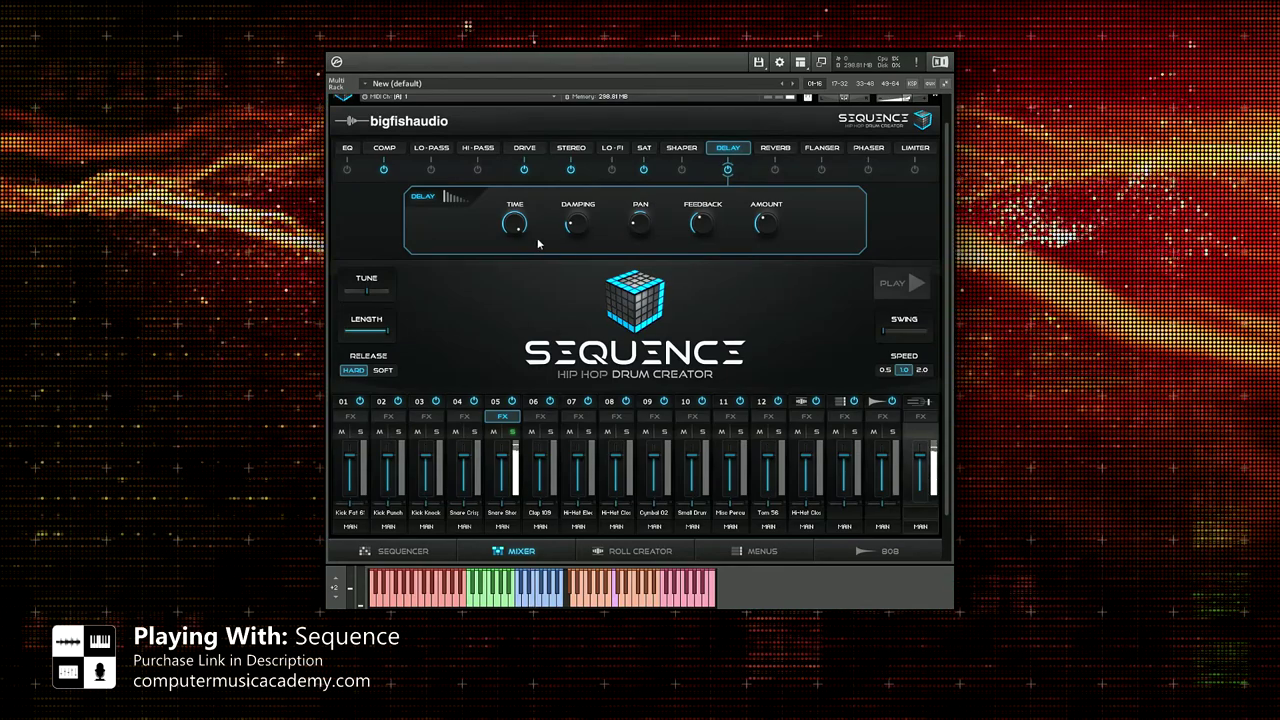
drag(519, 250, 516, 292)
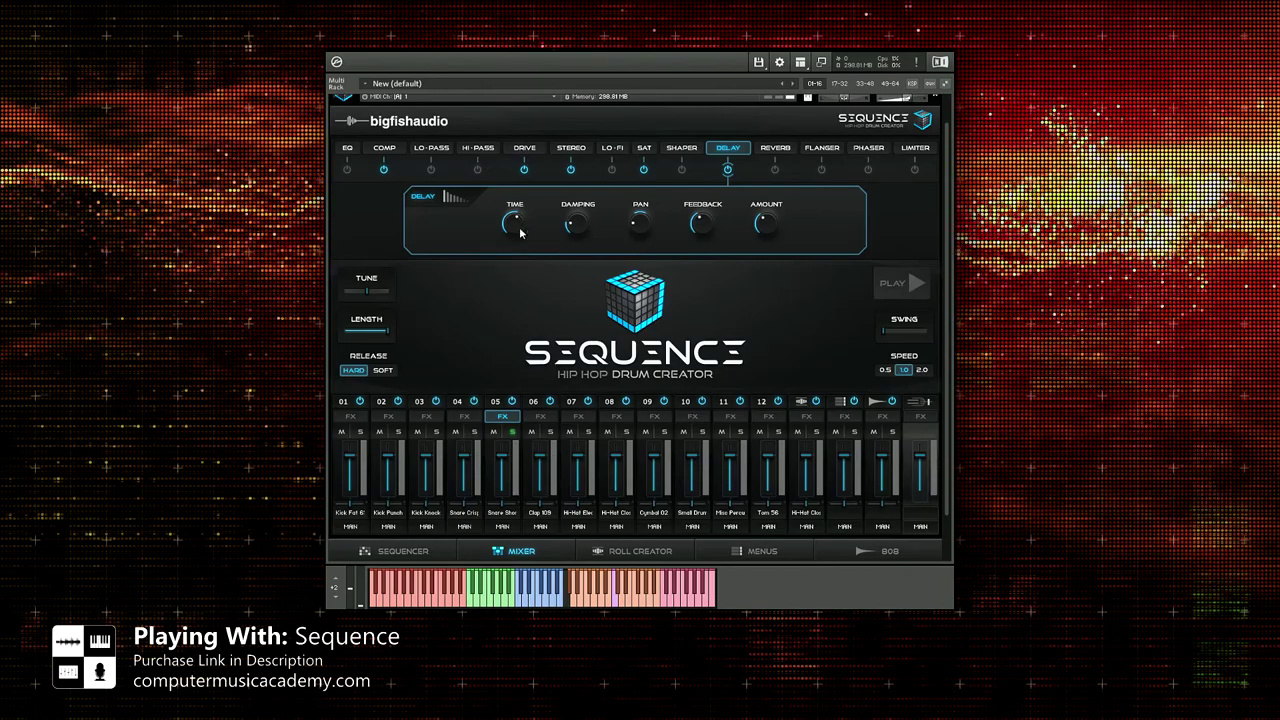
click(502, 458)
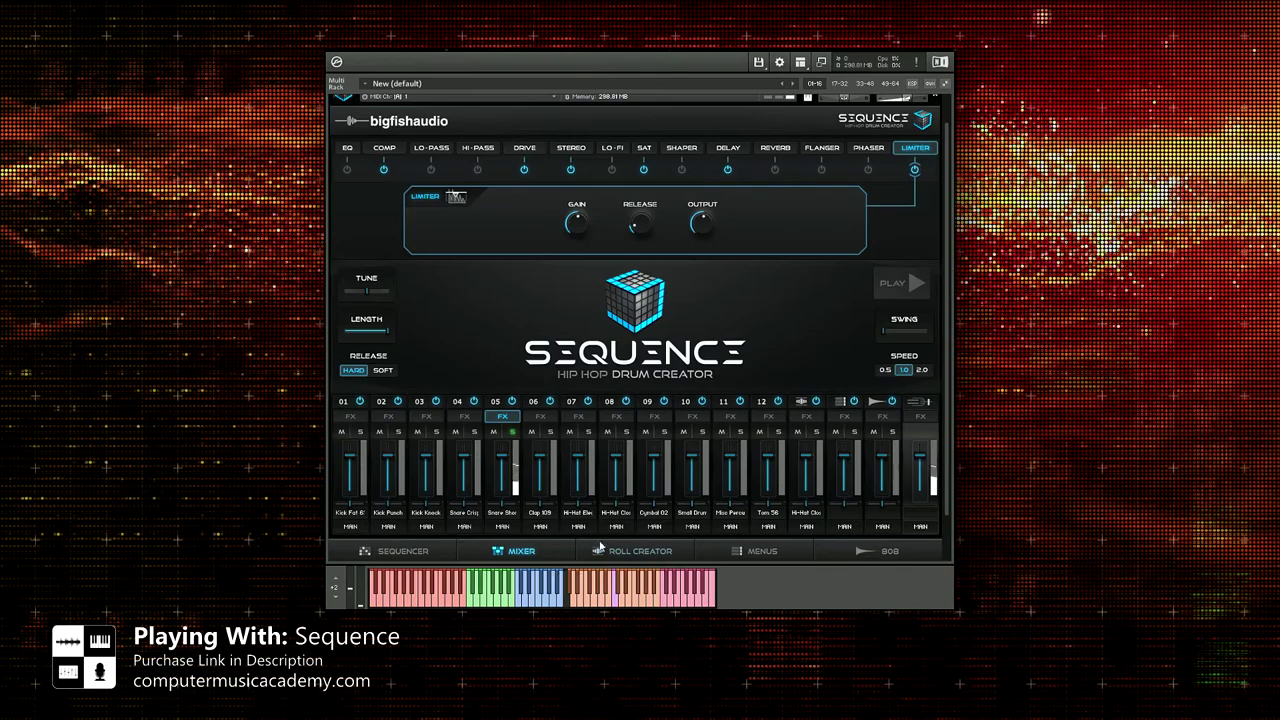
click(908, 284)
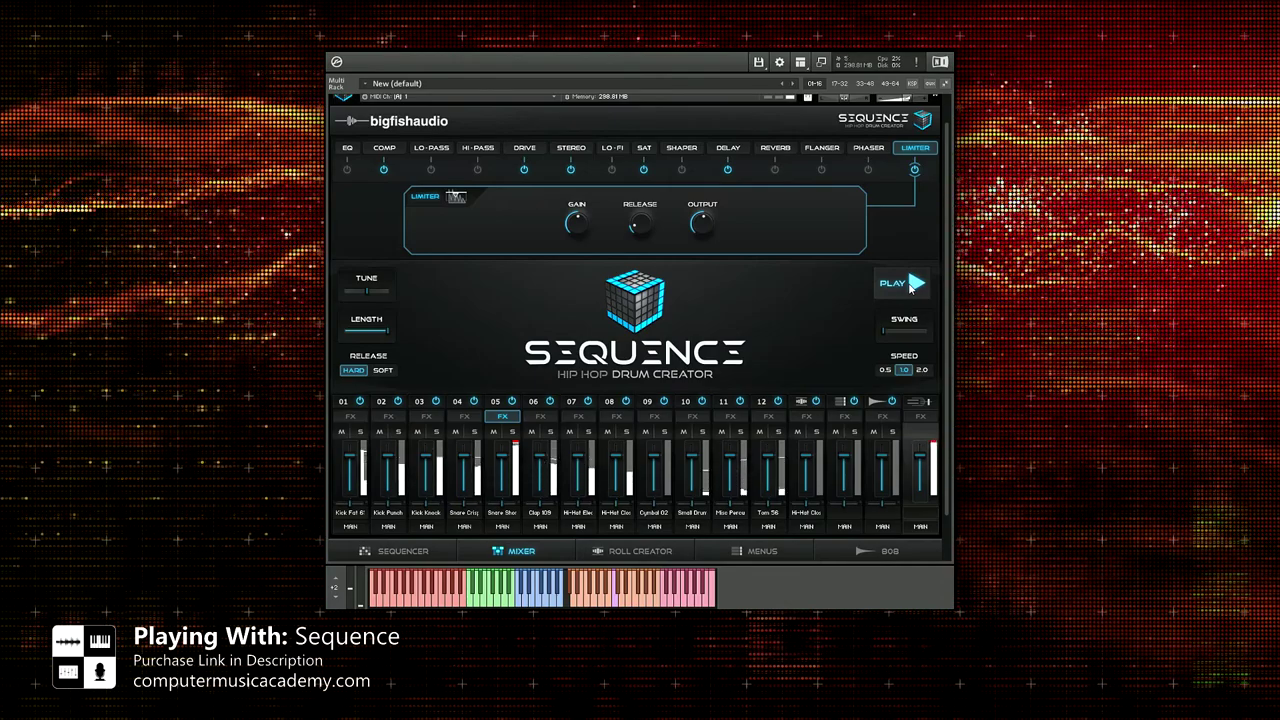
click(910, 287)
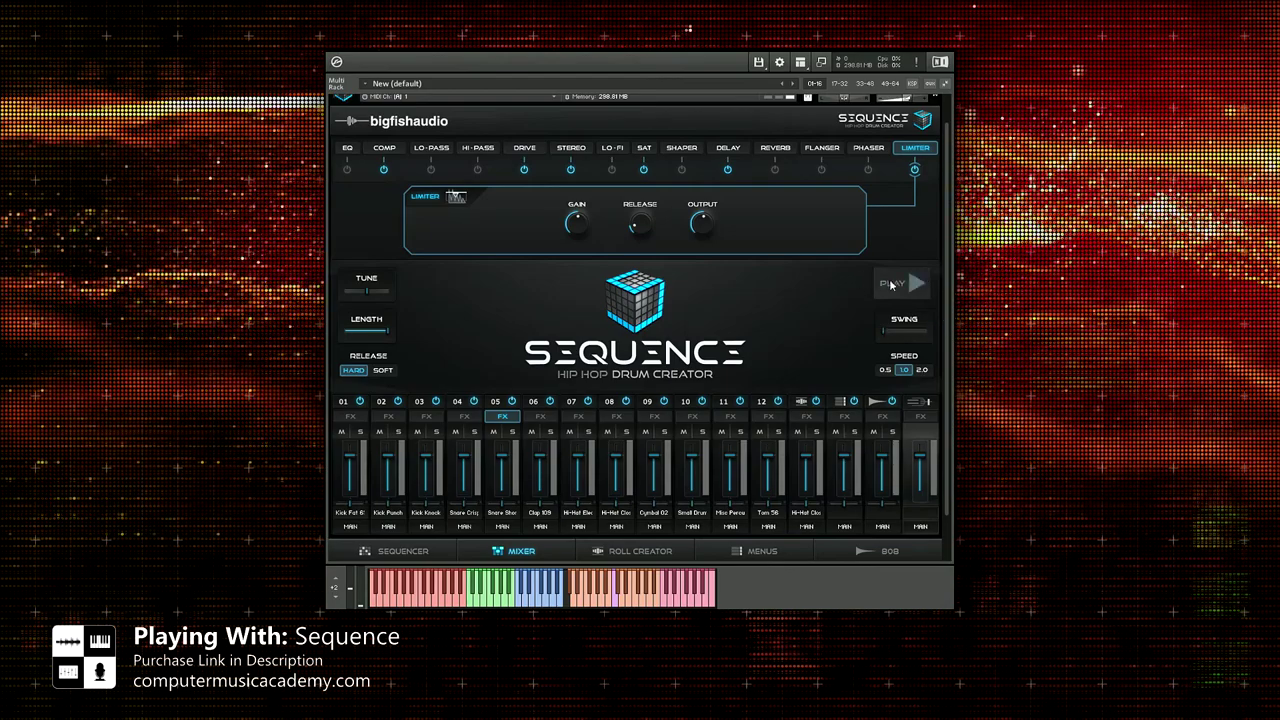
scroll(766, 320, down, 1)
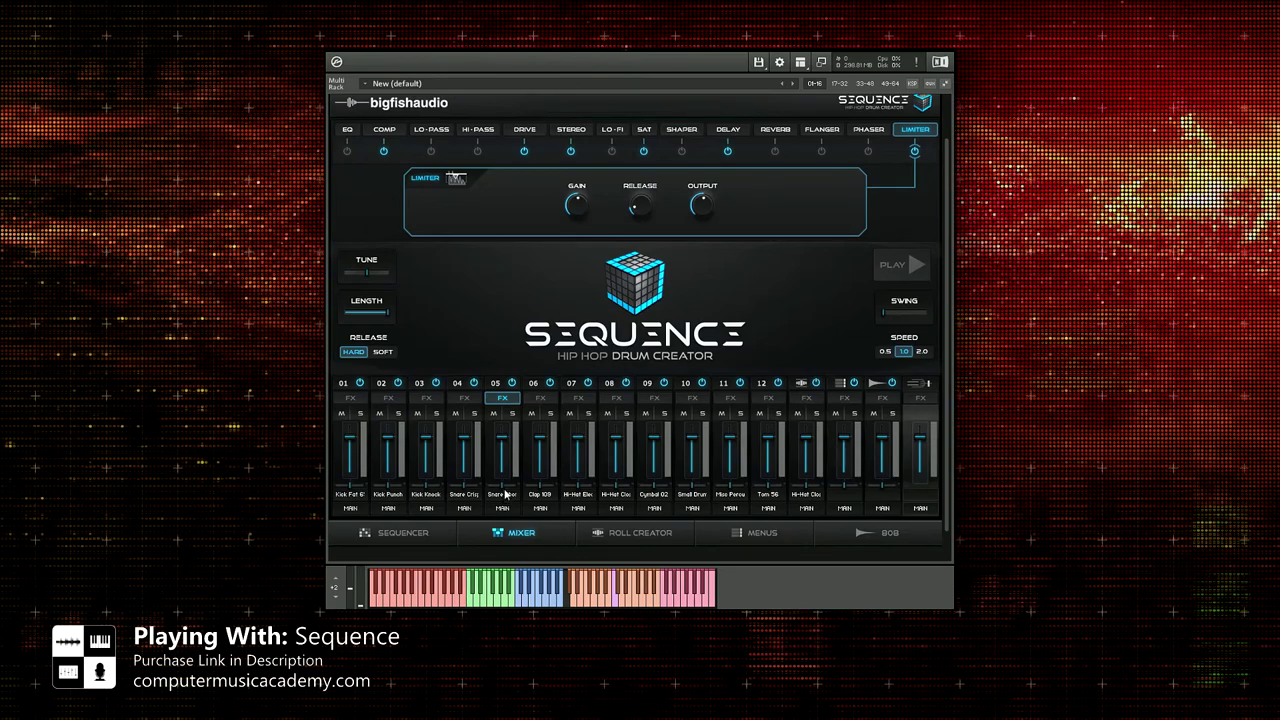
click(505, 508)
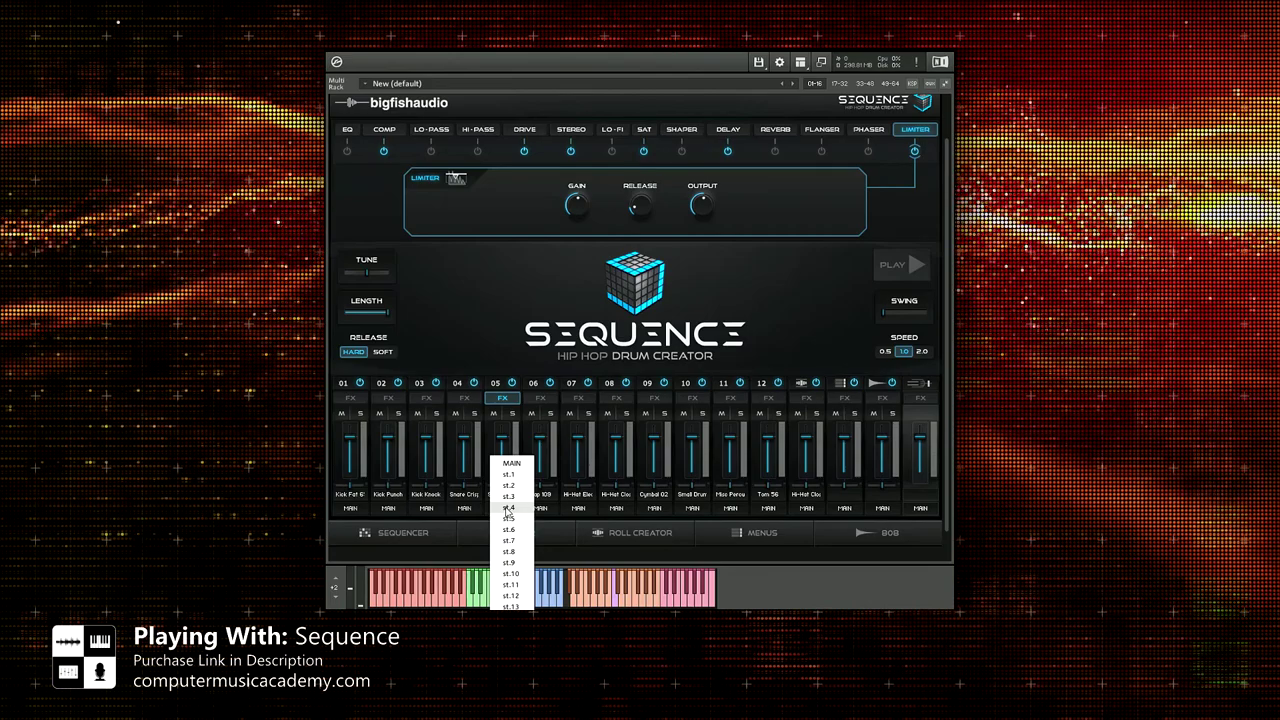
click(497, 341)
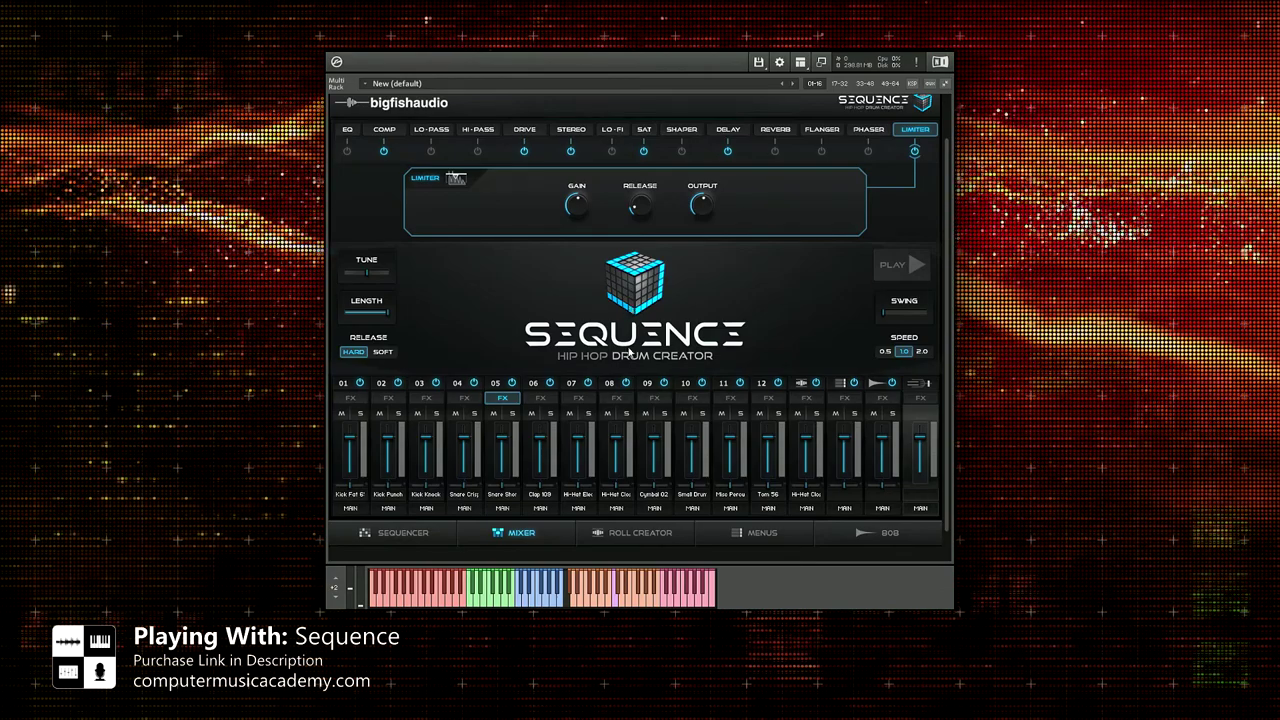
Step: On the Roll Creator page, toggle SYNC off and back on so roll speed follows tempo
click(631, 533)
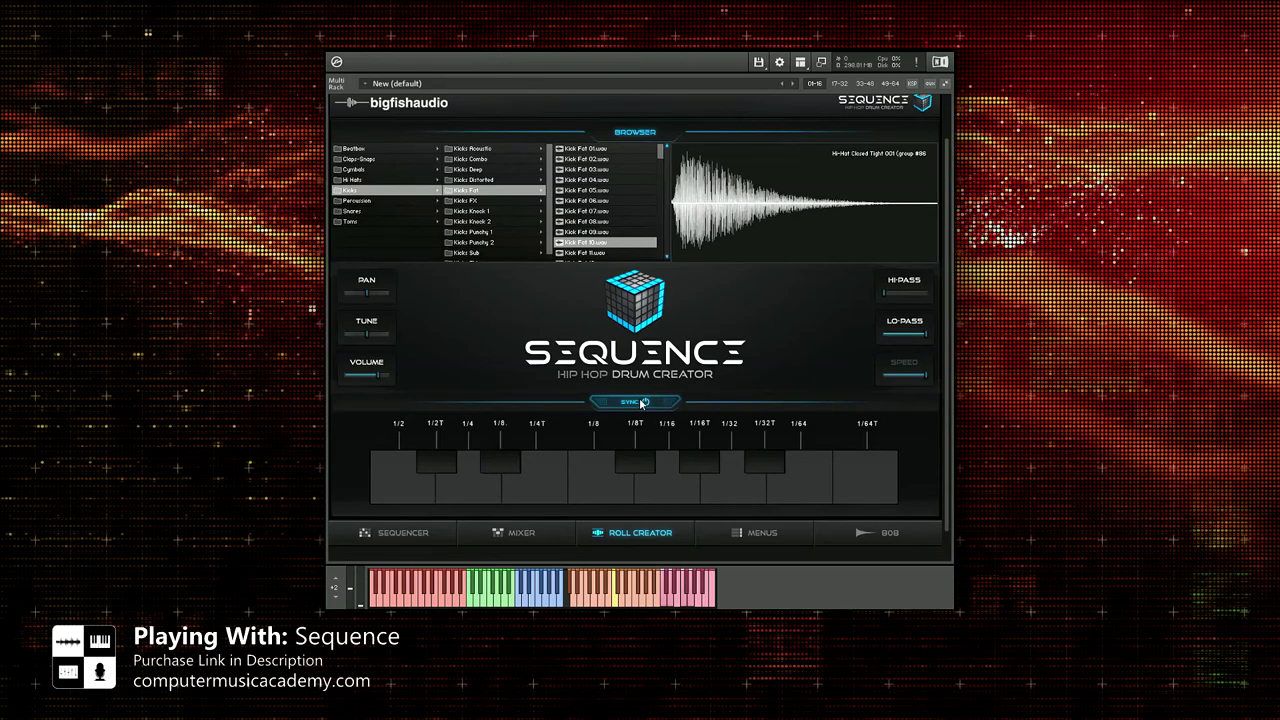
click(641, 402)
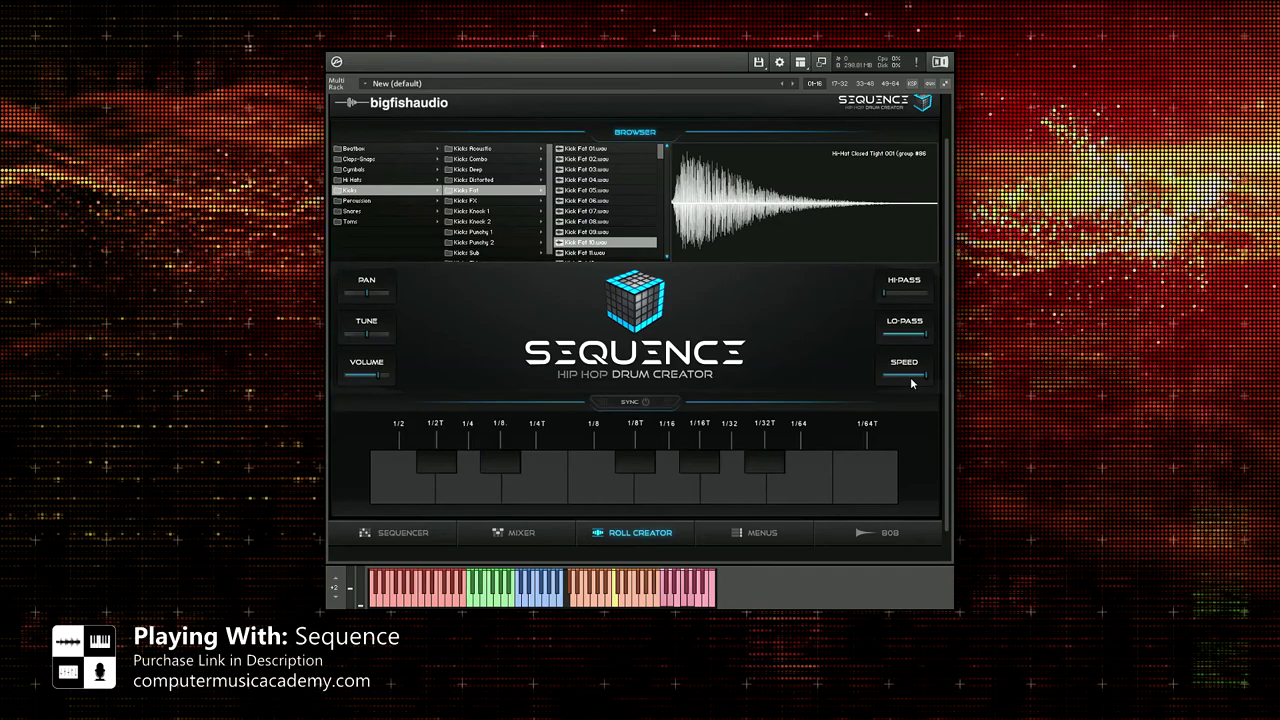
click(640, 401)
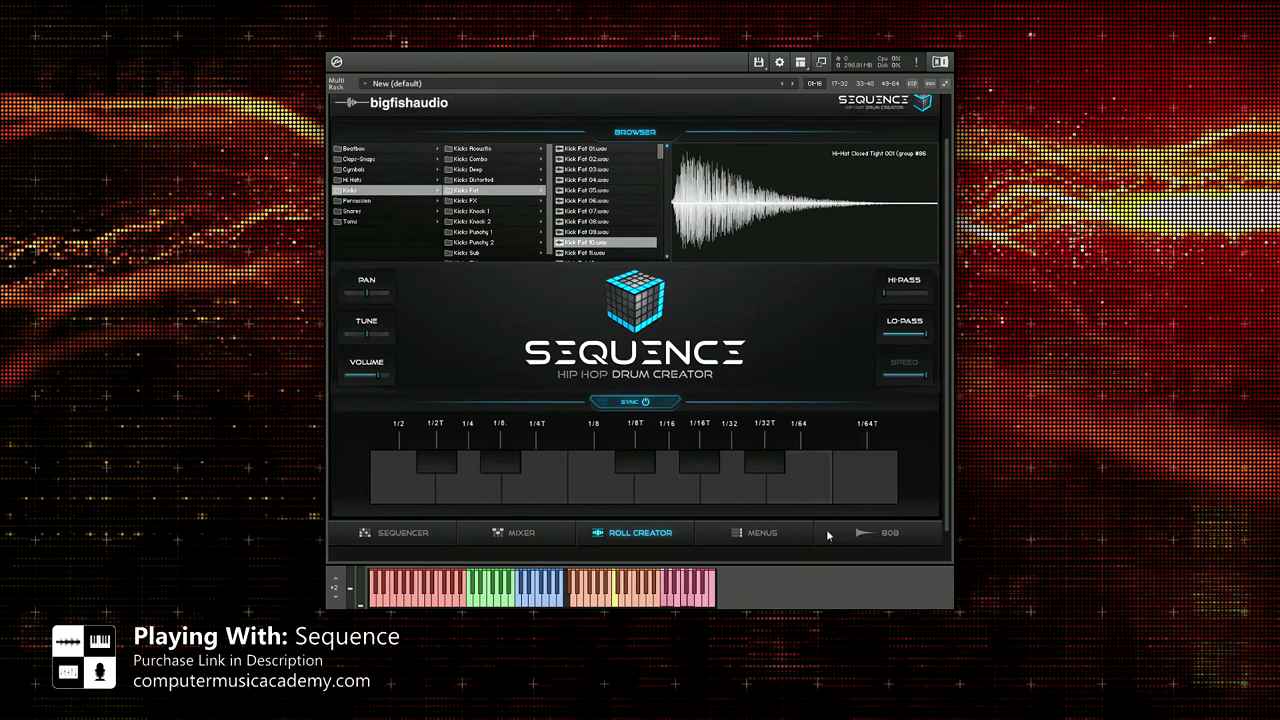
Step: Replace slot 01's Kick Fat 65 with a sample from the Kicks > Acoustic category
click(775, 536)
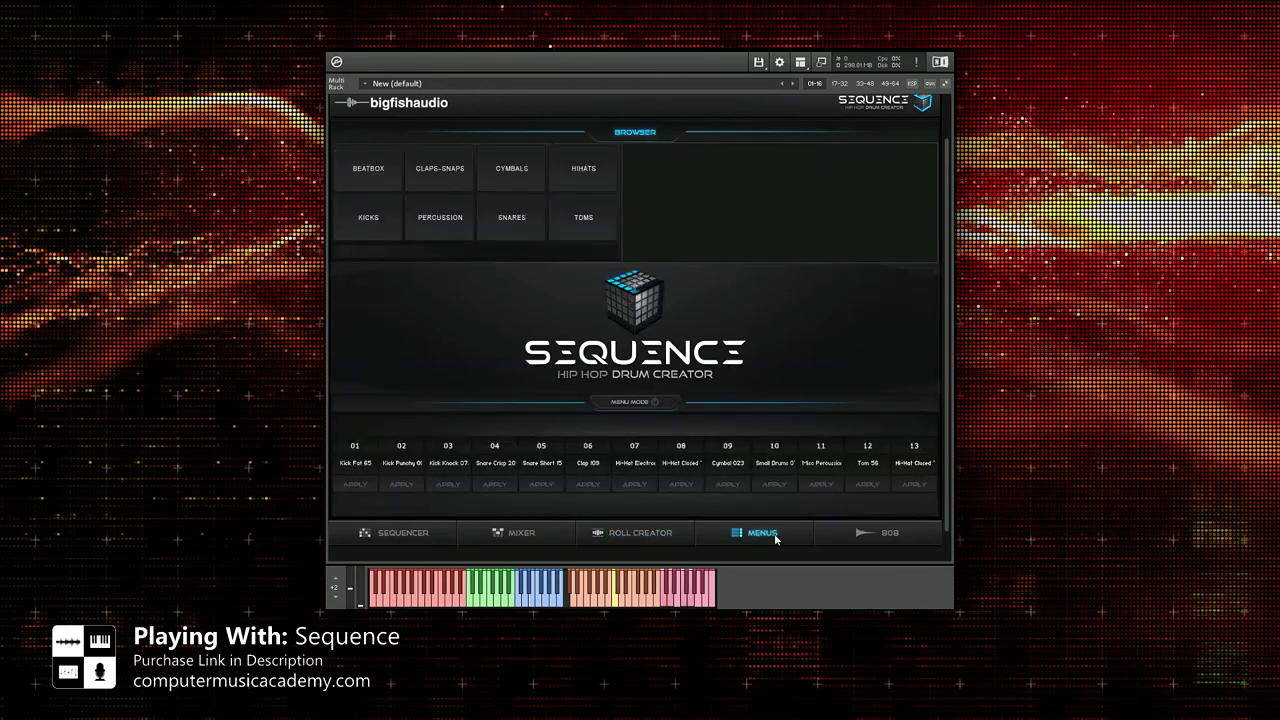
click(397, 535)
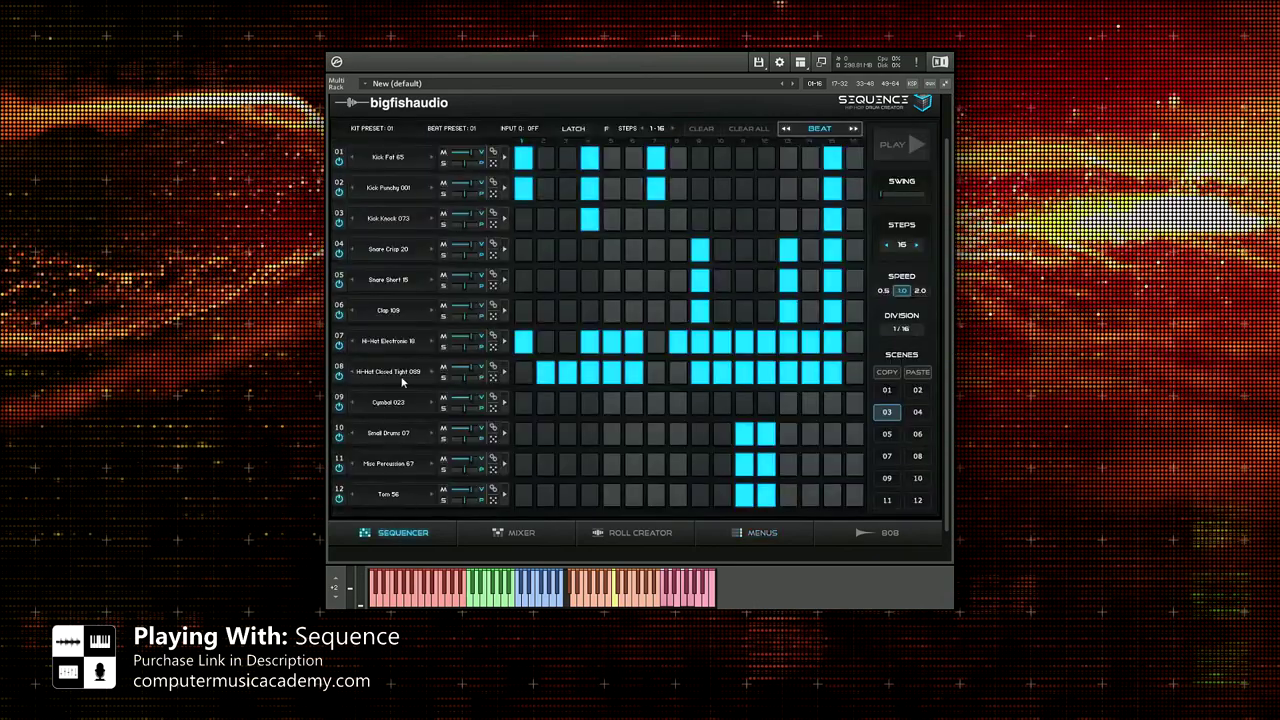
click(389, 158)
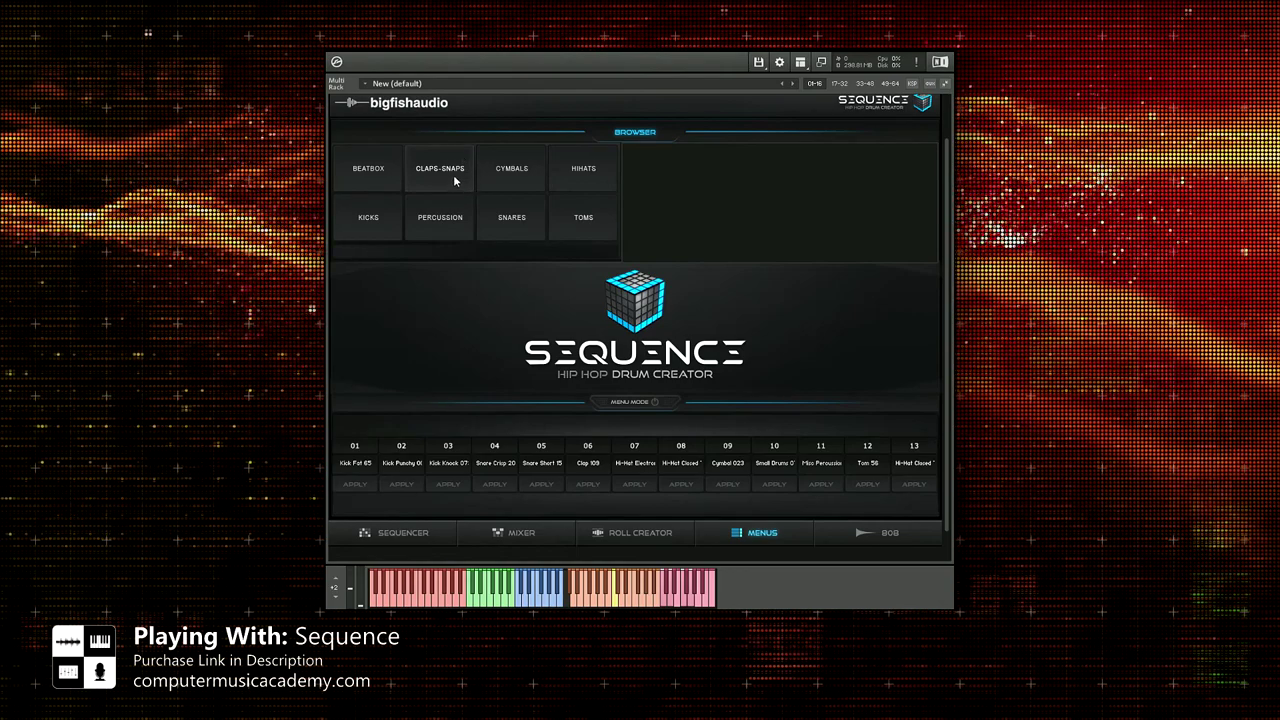
click(370, 218)
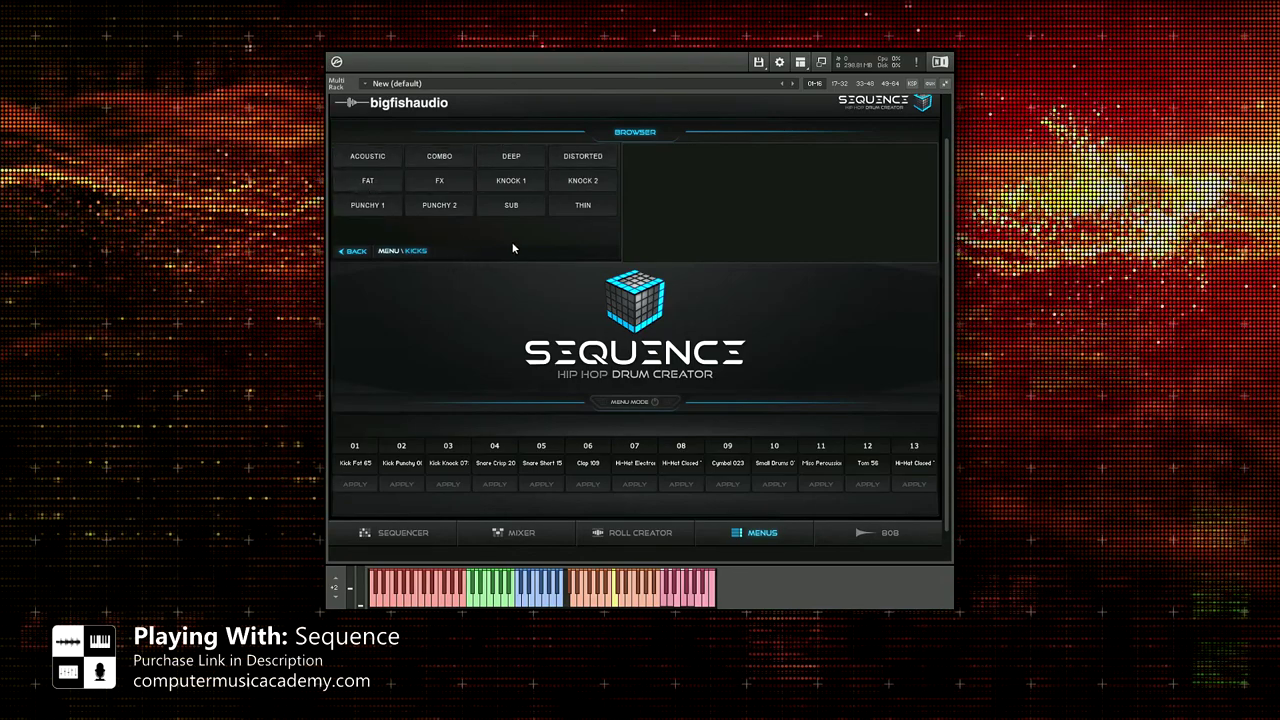
click(378, 159)
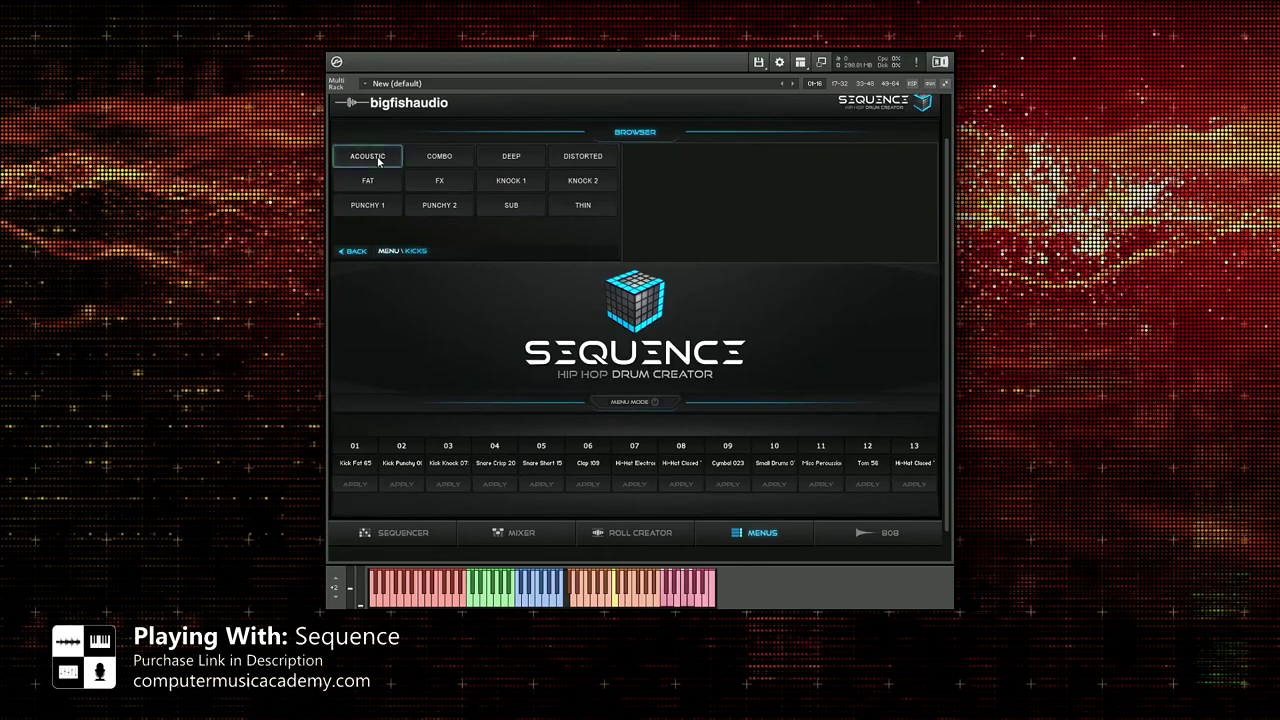
Step: Enable menu mode and step through the acoustic kicks with the Down key to Kick Acoustic 27
click(626, 405)
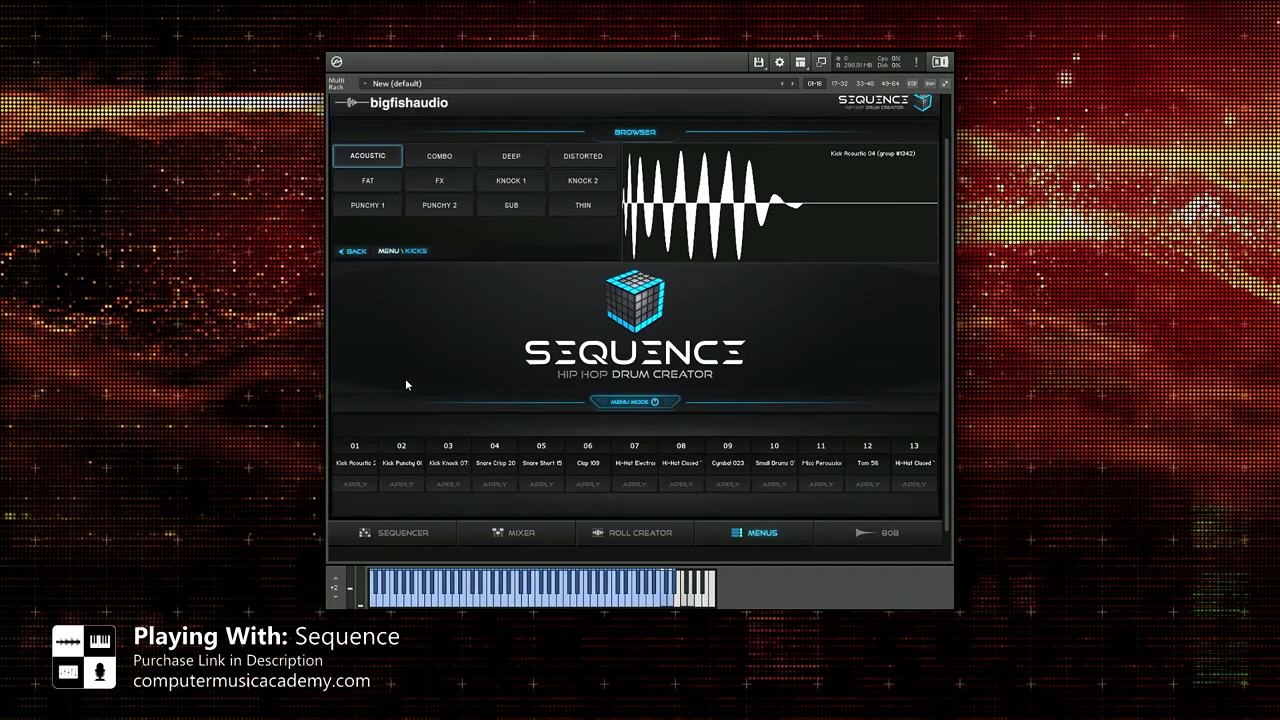
key(Down)
key(Down)
key(Down)
key(Down)
key(Down)
key(Down)
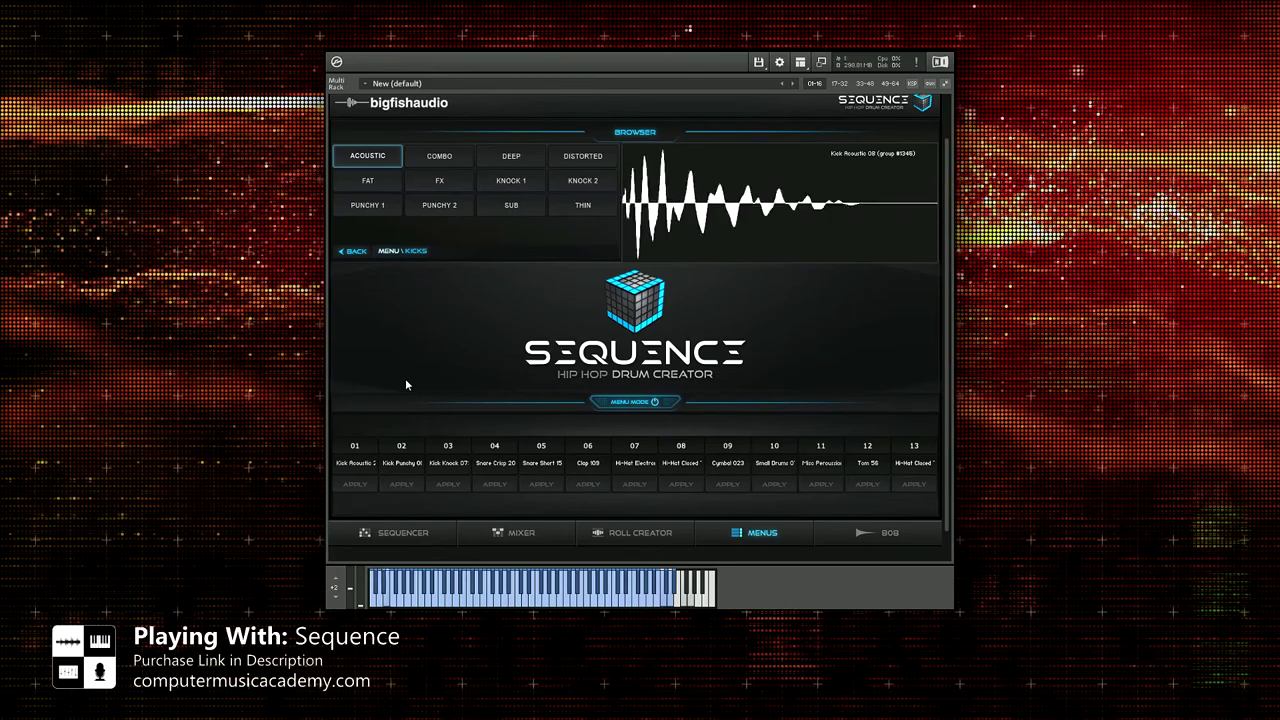
key(Down)
key(Down)
key(Down)
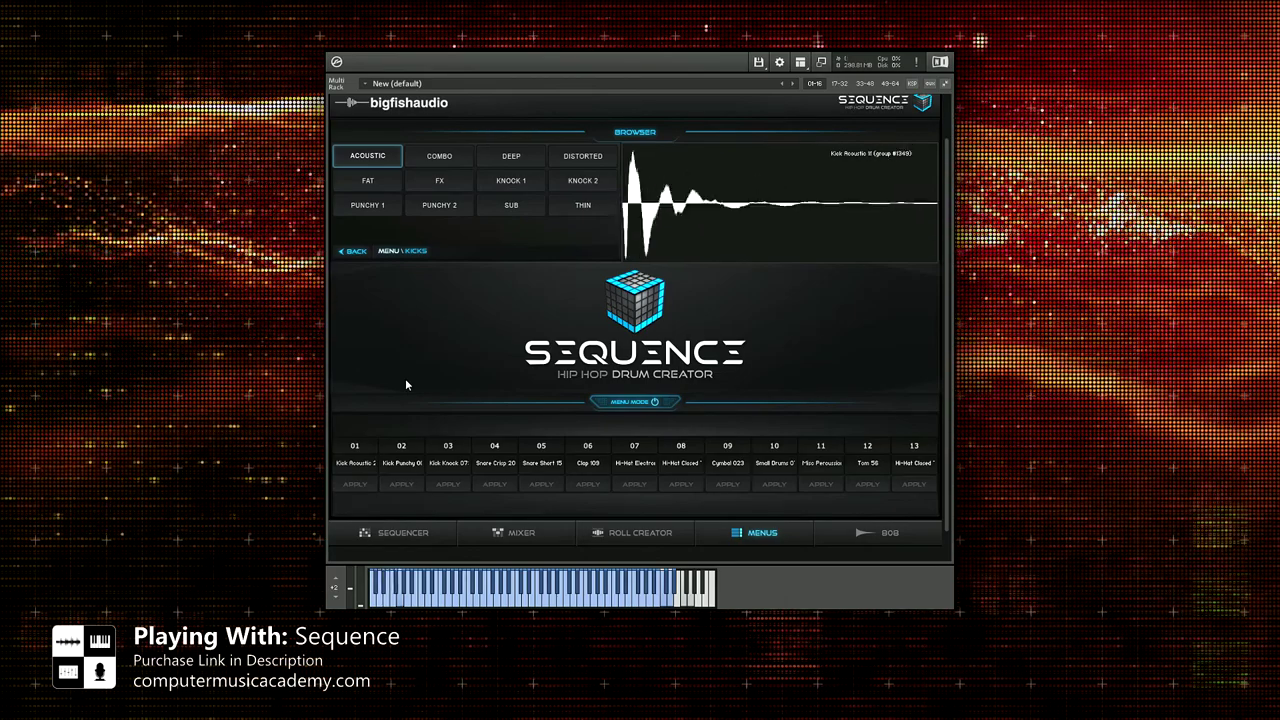
key(Down)
key(Down)
key(Down)
key(Down)
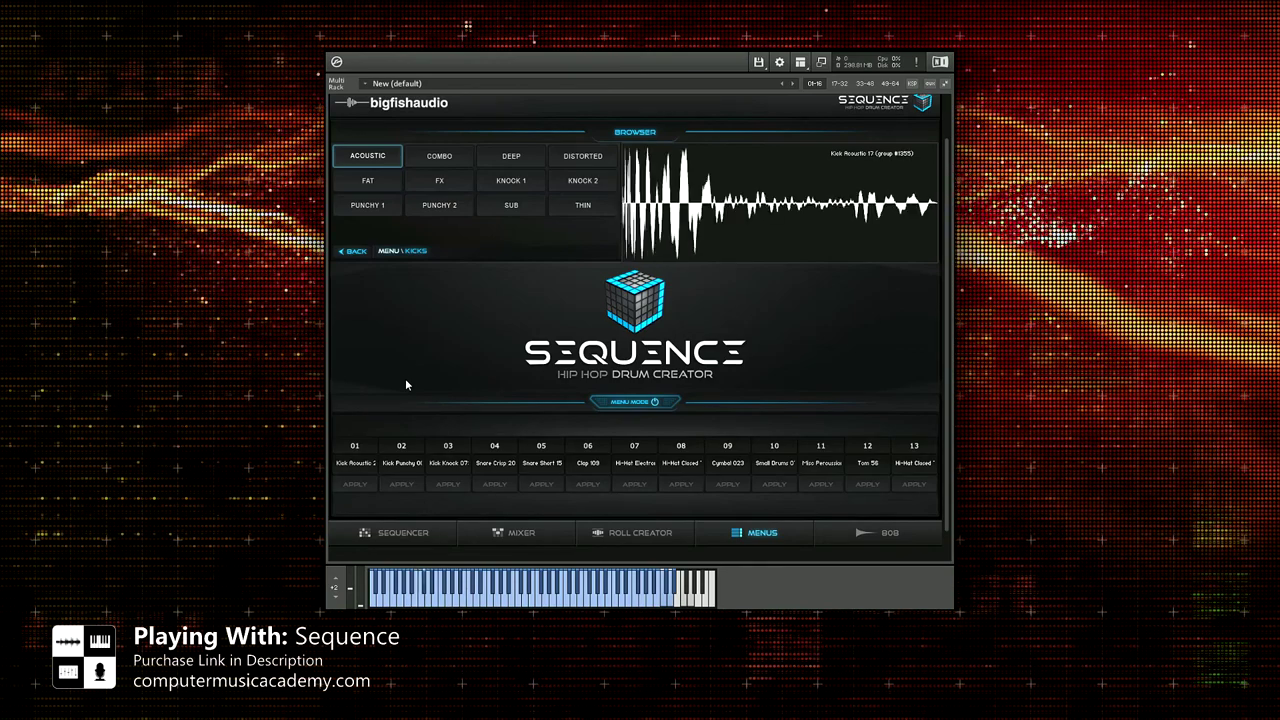
key(Down)
key(Down)
key(Down)
key(Down)
key(Down)
key(Down)
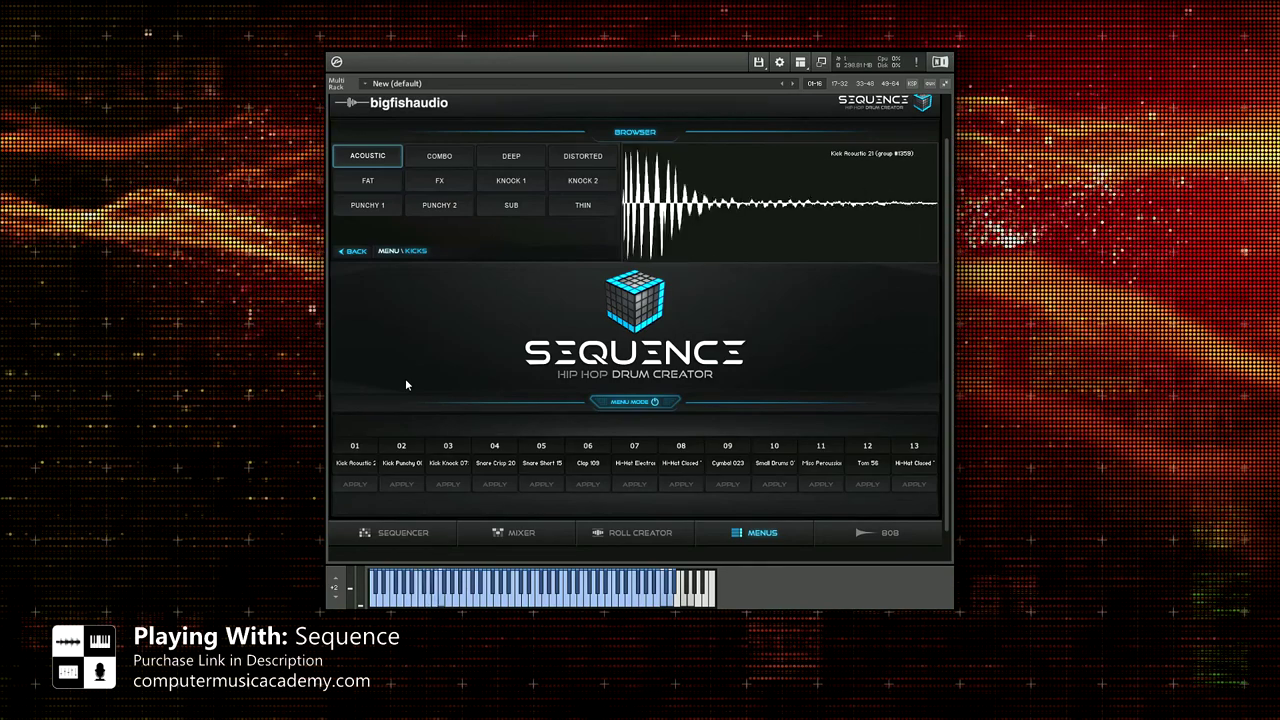
key(Down)
key(Down)
key(Down)
key(Down)
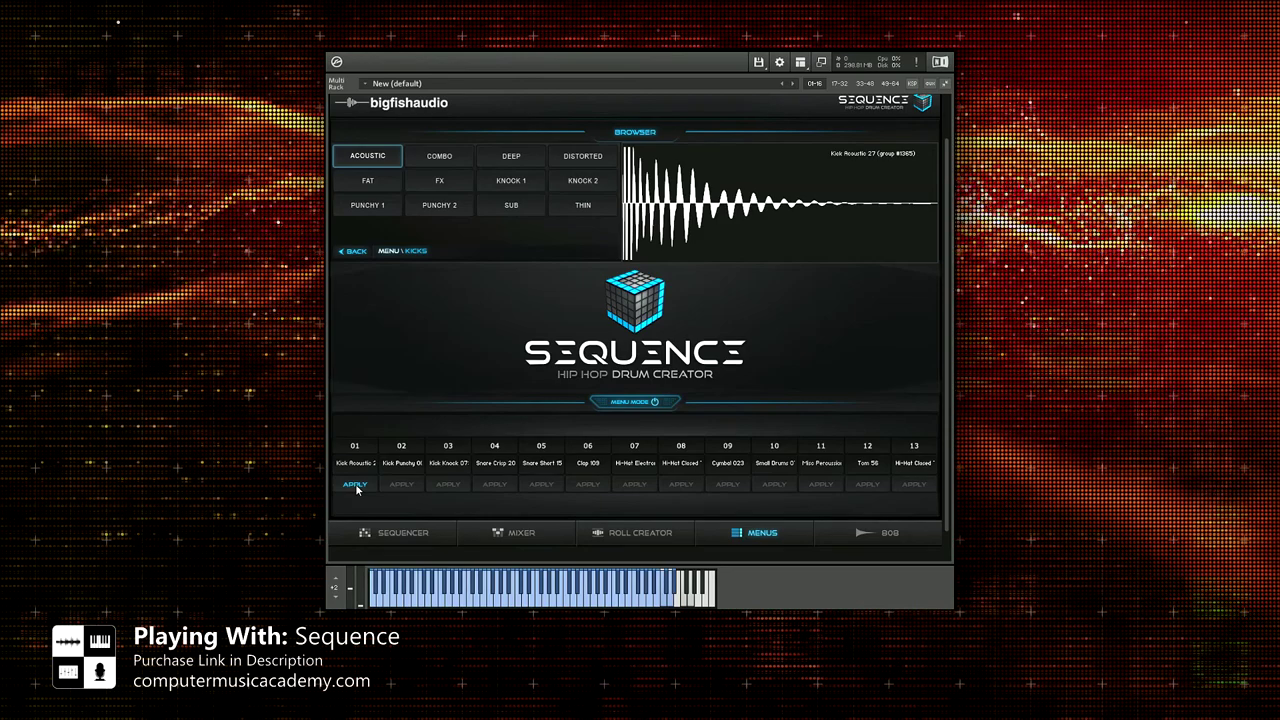
Step: Apply Kick Acoustic 27 to slot 01, check it in the sequencer, and bring up the 808 page
click(356, 486)
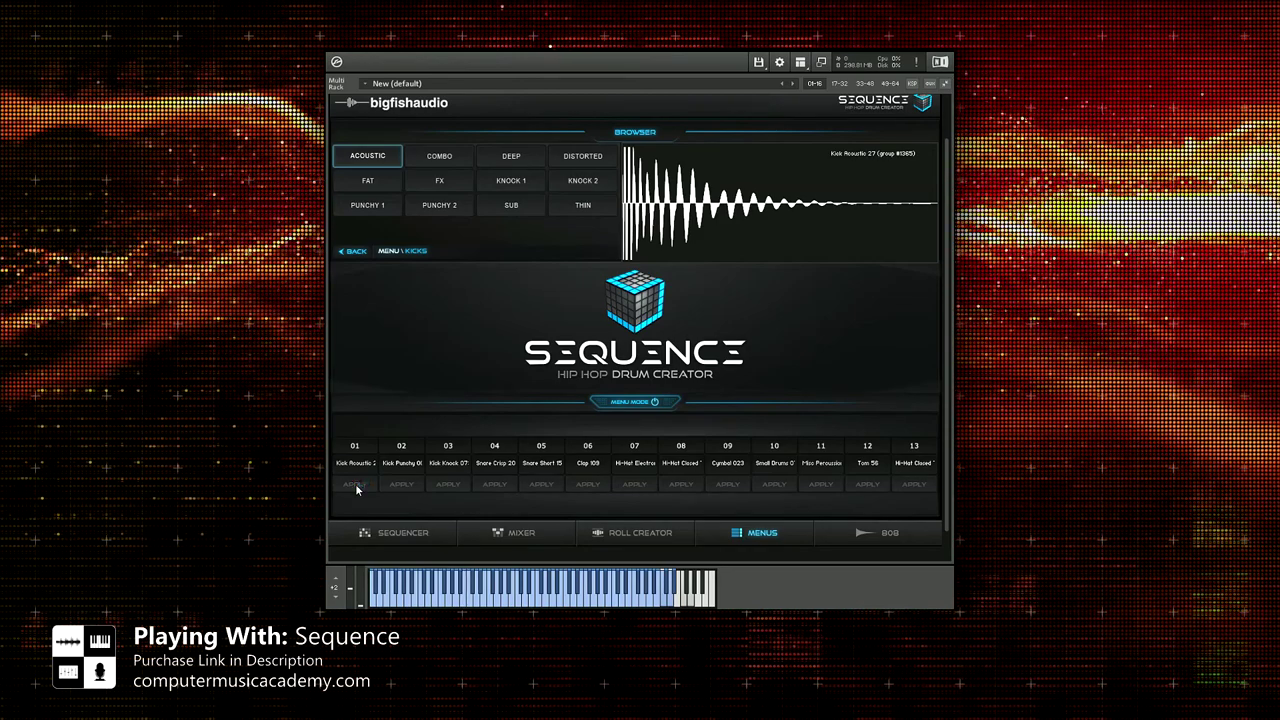
click(403, 533)
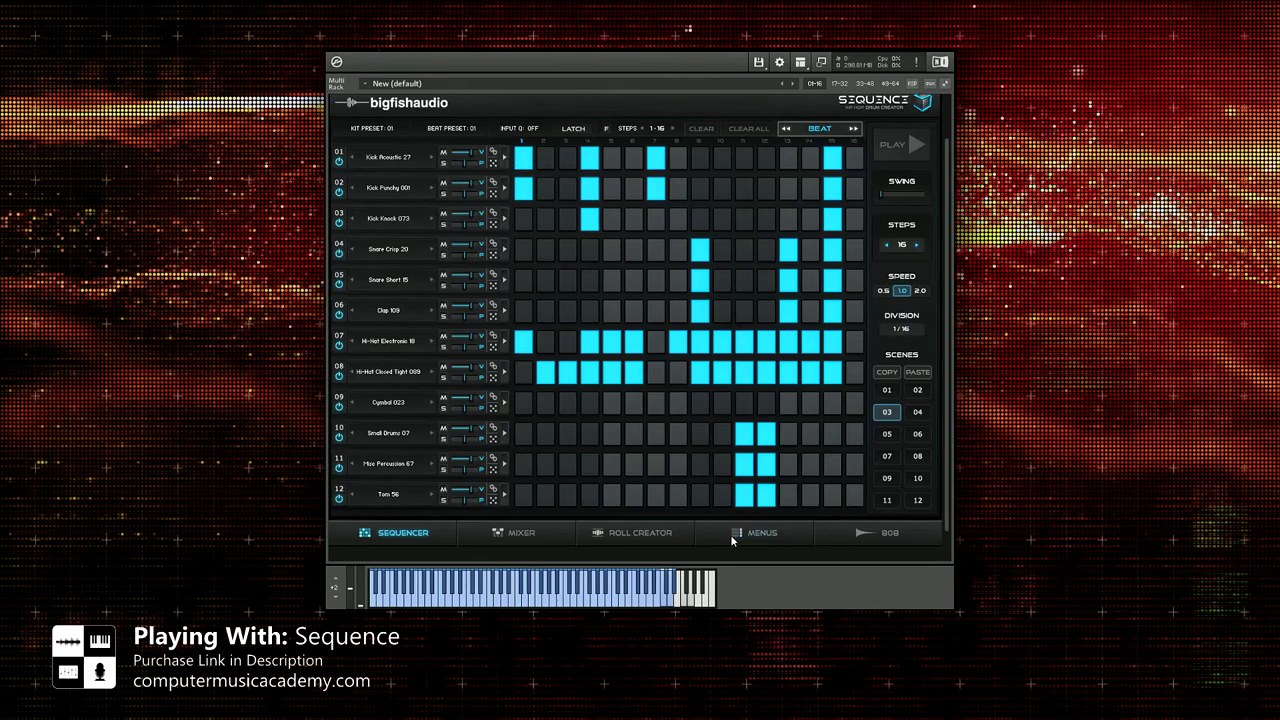
click(730, 534)
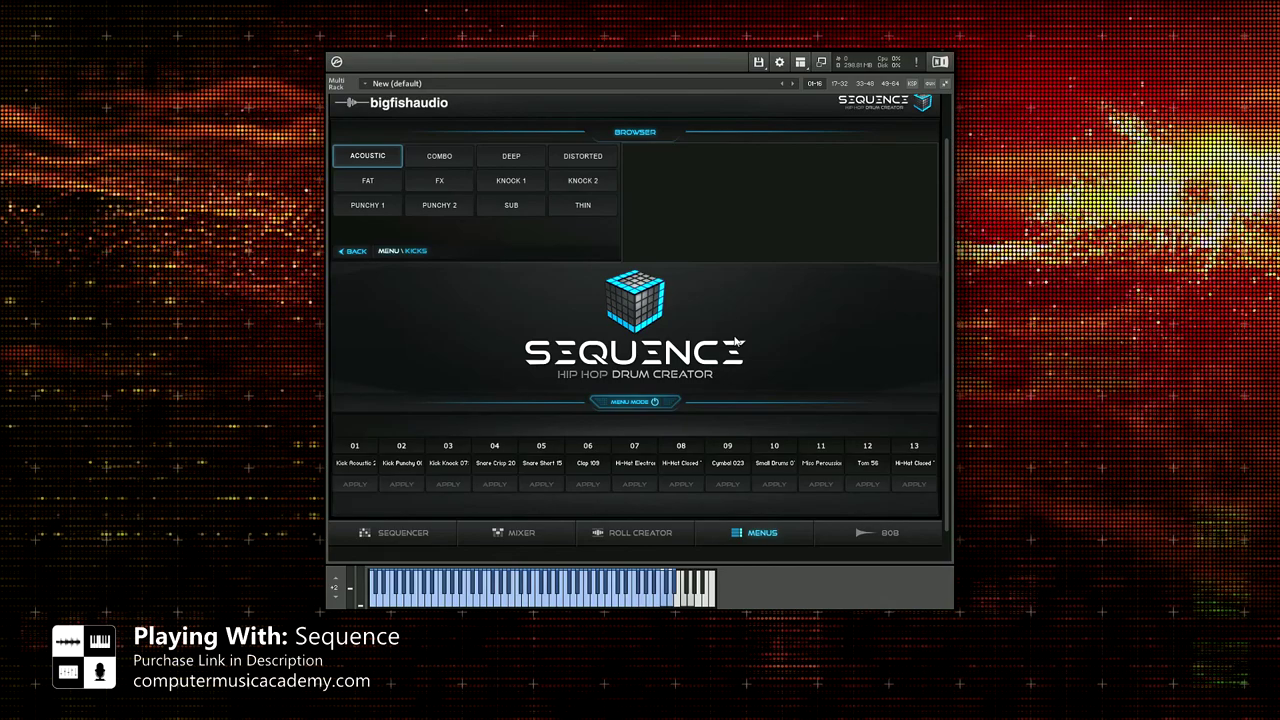
click(877, 540)
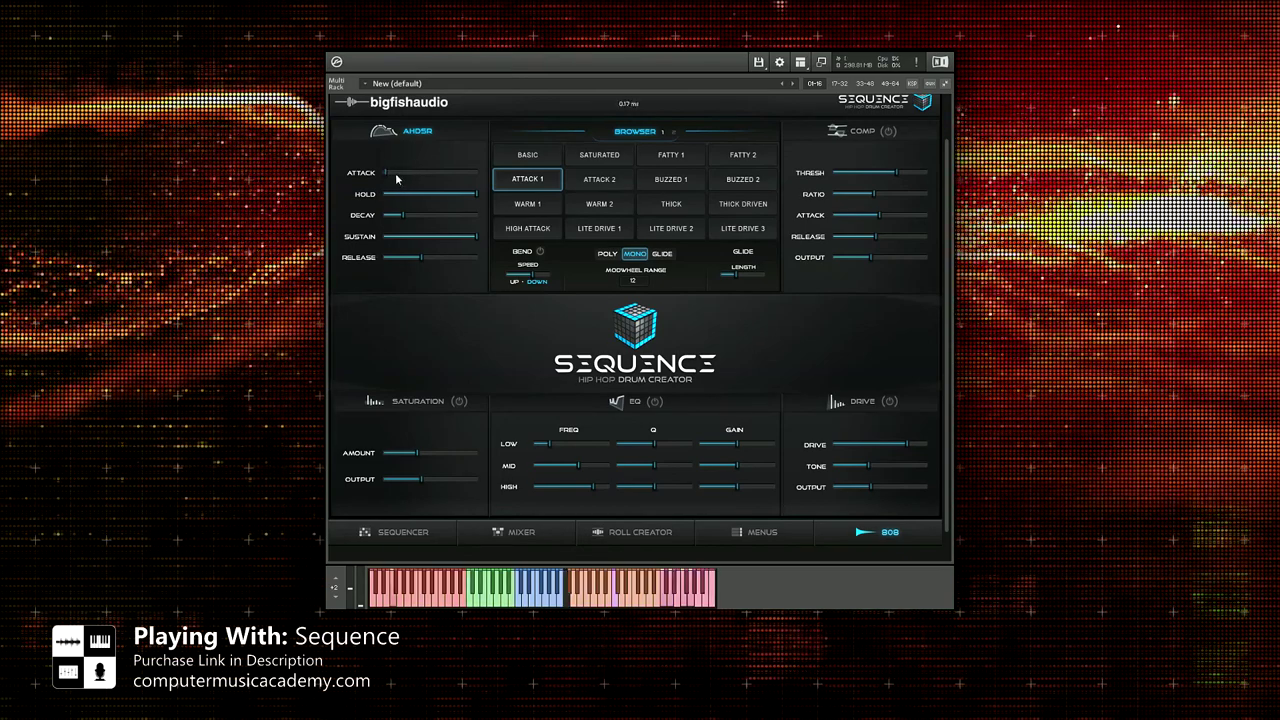
Step: Reshape the 808 envelope with zero attack, longer decay and maximum release, and enable Saturation
drag(397, 177, 462, 179)
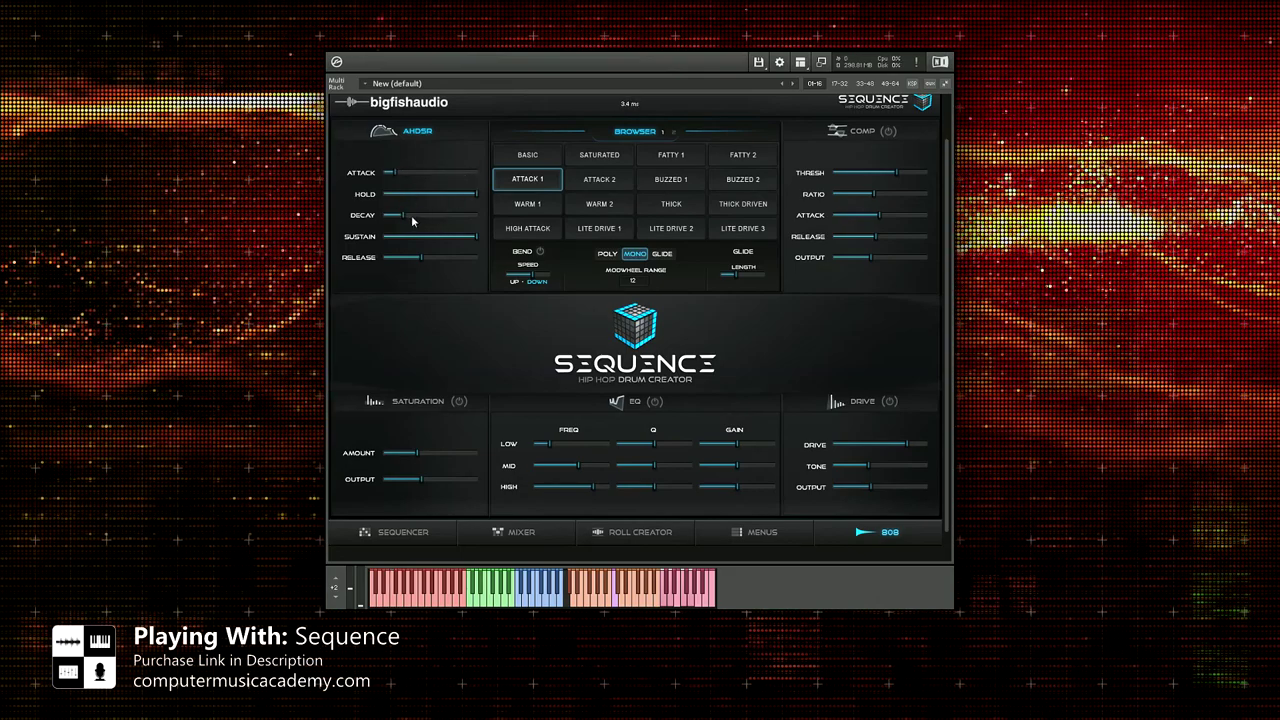
drag(477, 216, 452, 231)
drag(394, 174, 386, 180)
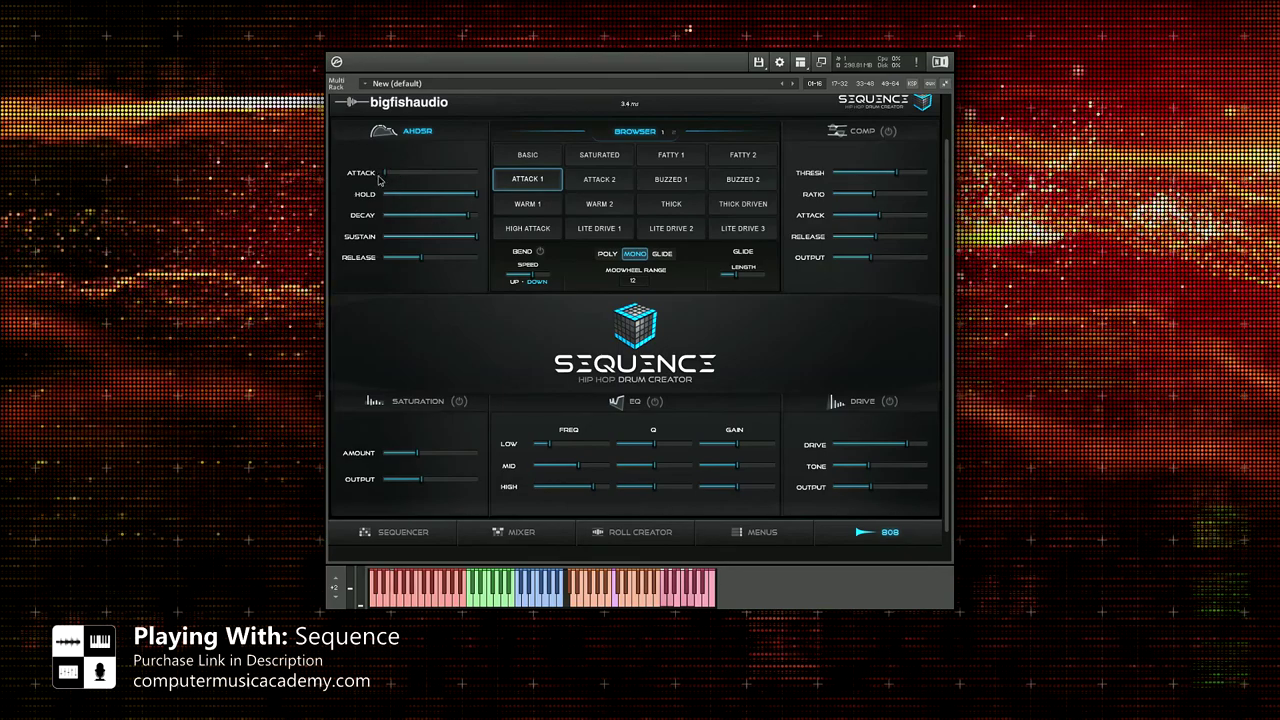
drag(423, 271, 573, 272)
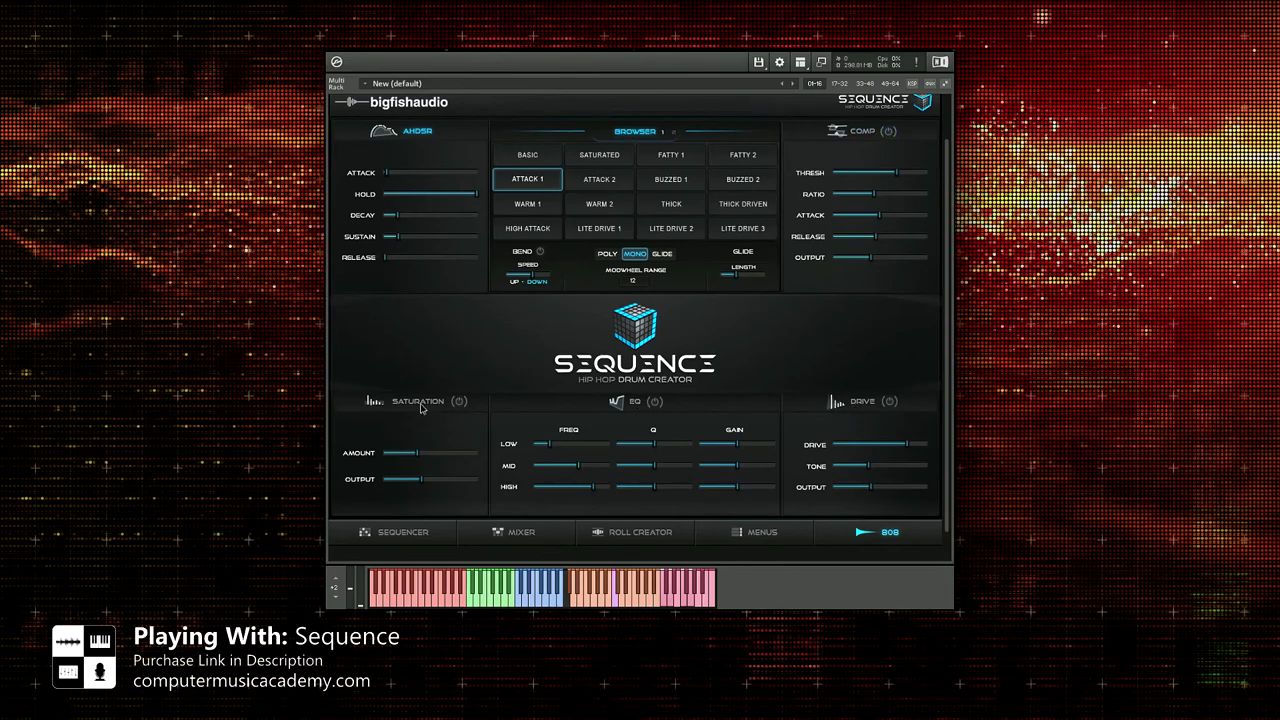
click(459, 401)
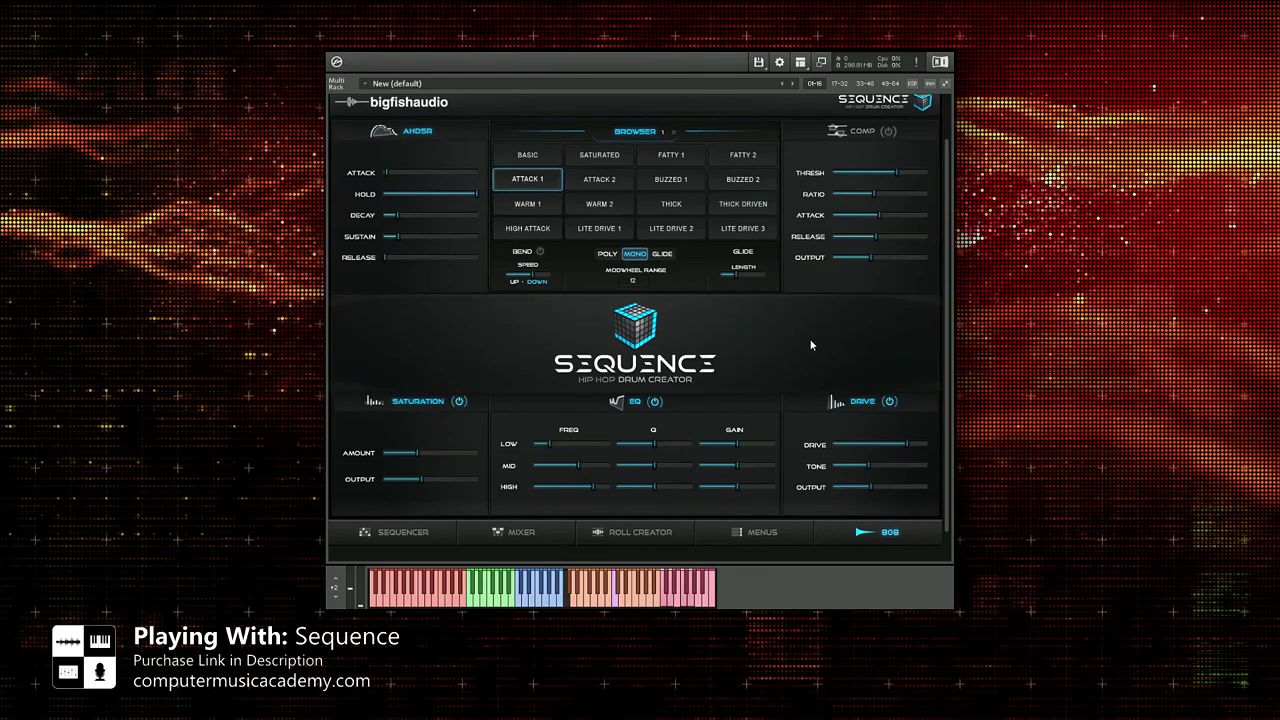
Step: Return to the twelve-track sequencer grid with Kick Acoustic 27 on track 01
click(403, 532)
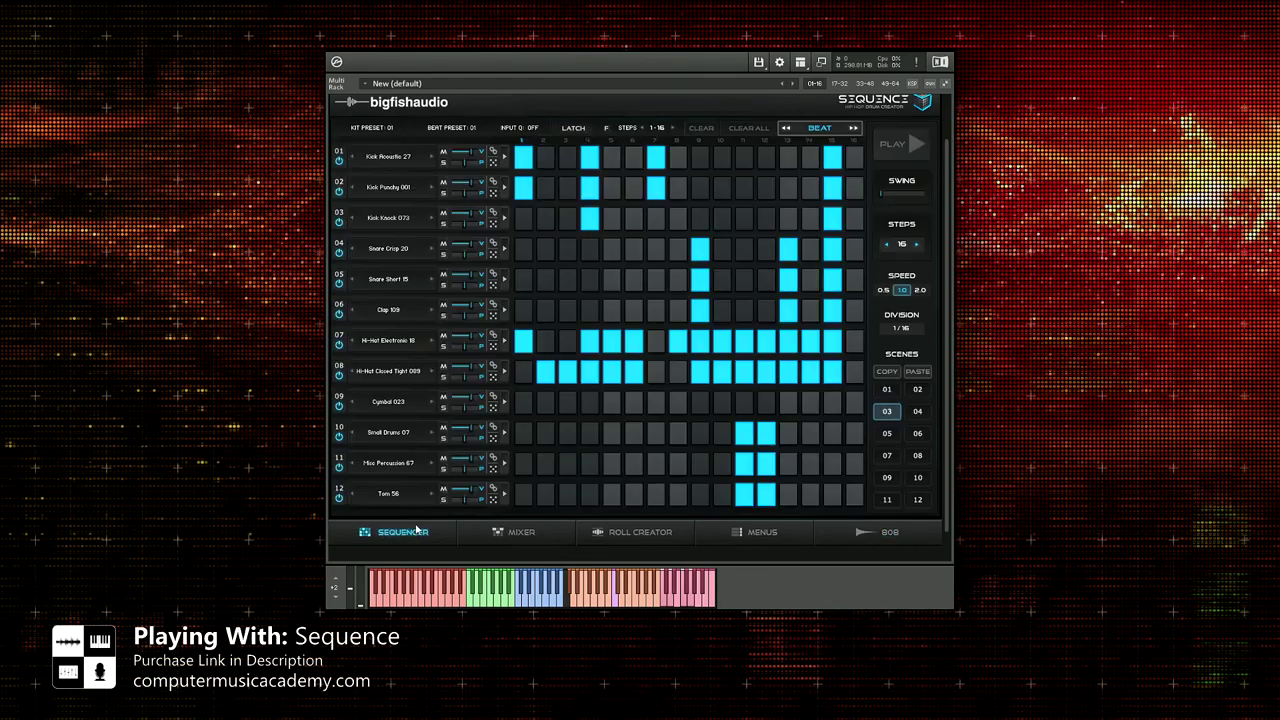
scroll(525, 215, up, 2)
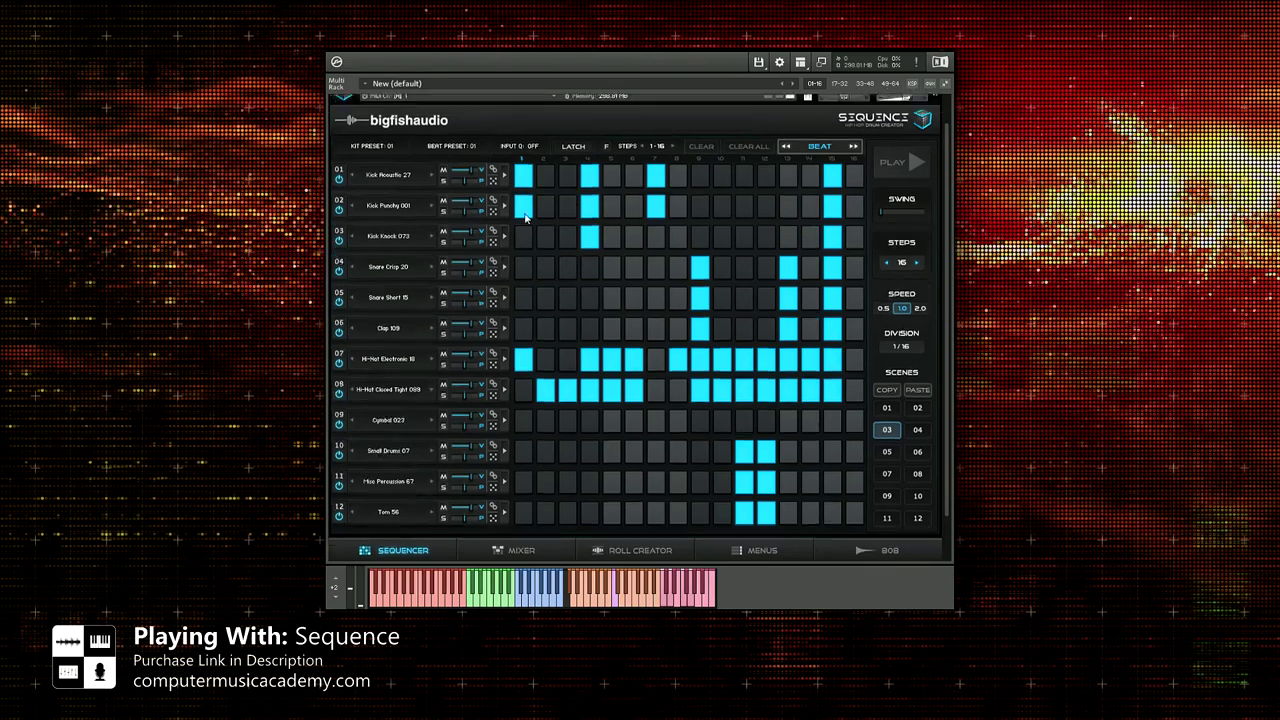
scroll(525, 215, down, 1)
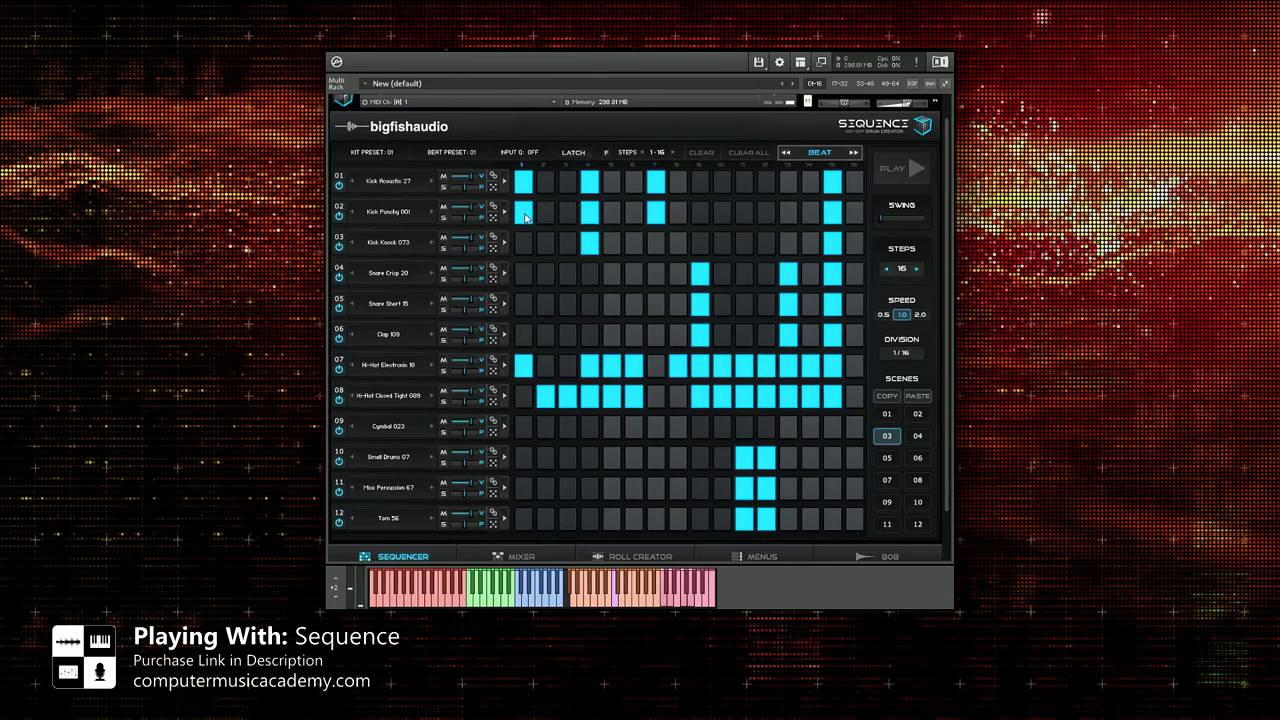
scroll(525, 215, down, 1)
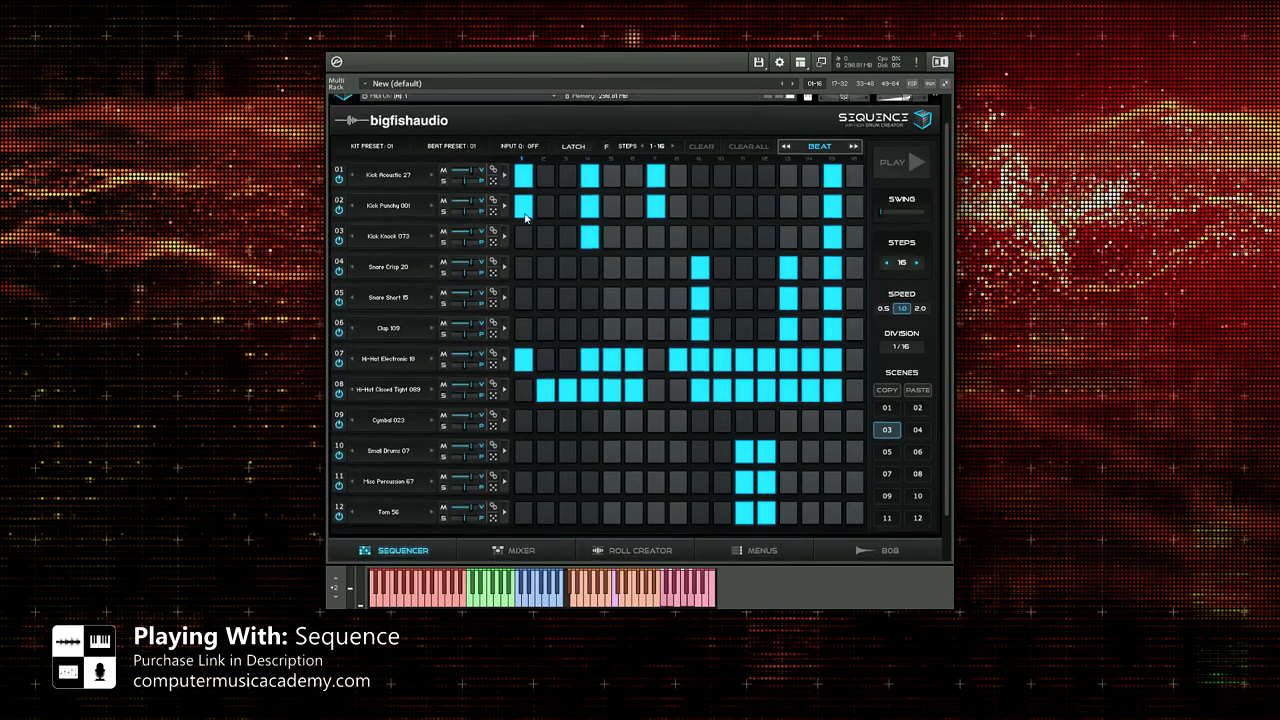